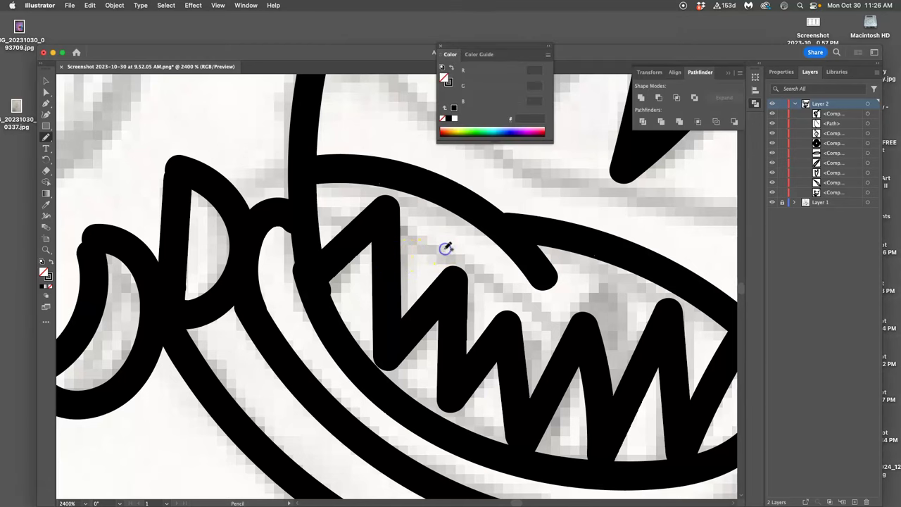
Examine the inked creature's face and lower jaw for rough or bumpy joints in the linework.
{"action": "scroll", "coordinate": [445, 252], "scroll_direction": "down", "scroll_amount": 10}
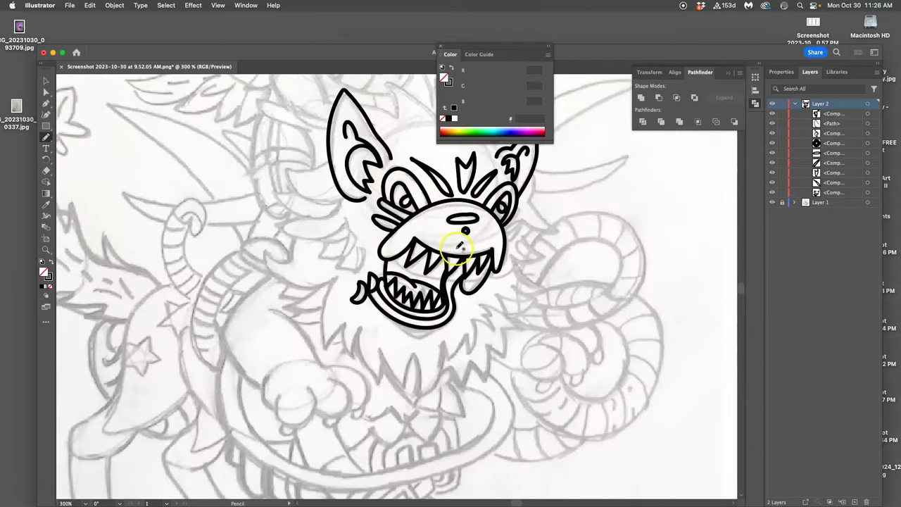
{"action": "scroll", "coordinate": [459, 245], "scroll_direction": "up", "scroll_amount": 3}
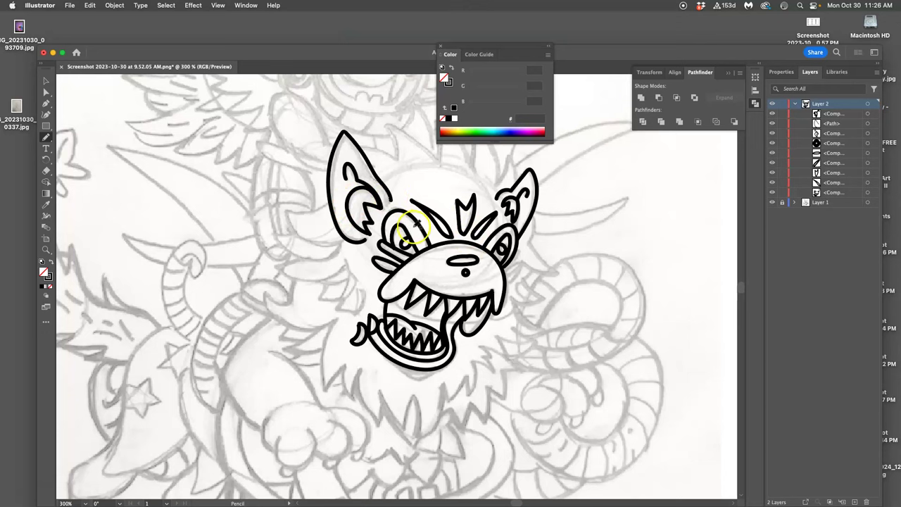
{"action": "scroll", "coordinate": [451, 237], "scroll_direction": "up", "scroll_amount": 10}
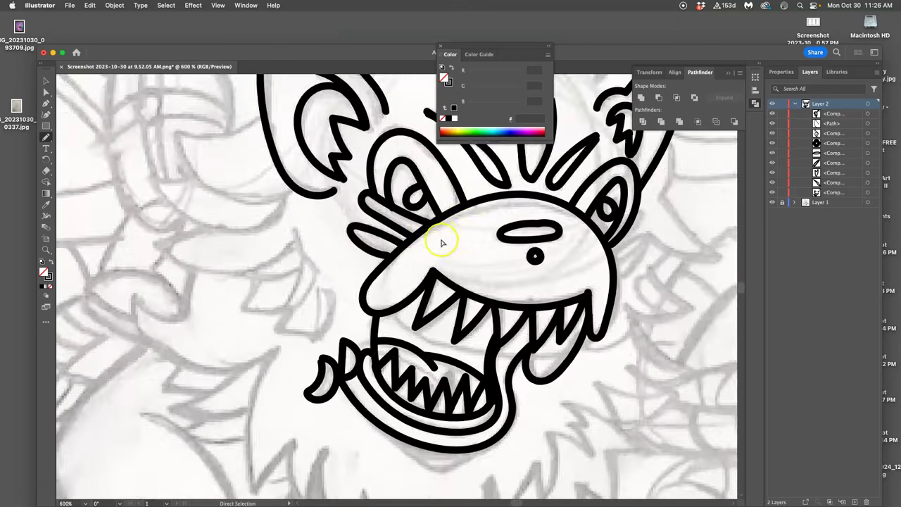
{"action": "key", "text": "n"}
{"action": "scroll", "coordinate": [397, 255], "scroll_direction": "down", "scroll_amount": 2}
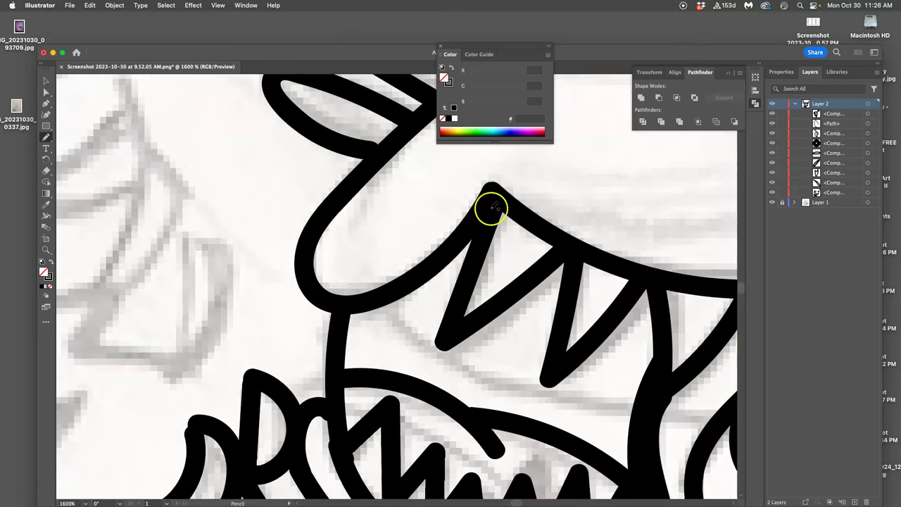
{"action": "scroll", "coordinate": [514, 276], "scroll_direction": "down", "scroll_amount": 5}
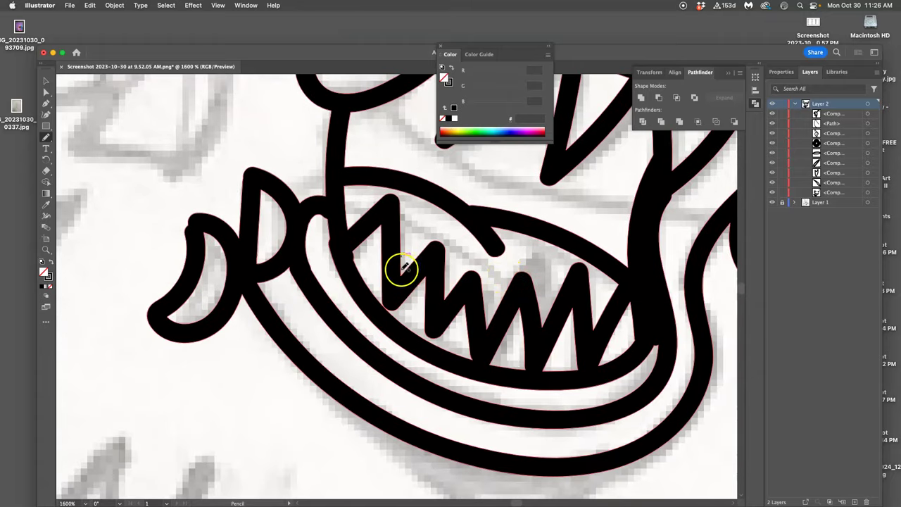
{"action": "scroll", "coordinate": [402, 268], "scroll_direction": "left", "scroll_amount": 3}
{"action": "scroll", "coordinate": [402, 262], "scroll_direction": "up", "scroll_amount": 5}
{"action": "scroll", "coordinate": [436, 257], "scroll_direction": "up", "scroll_amount": 2}
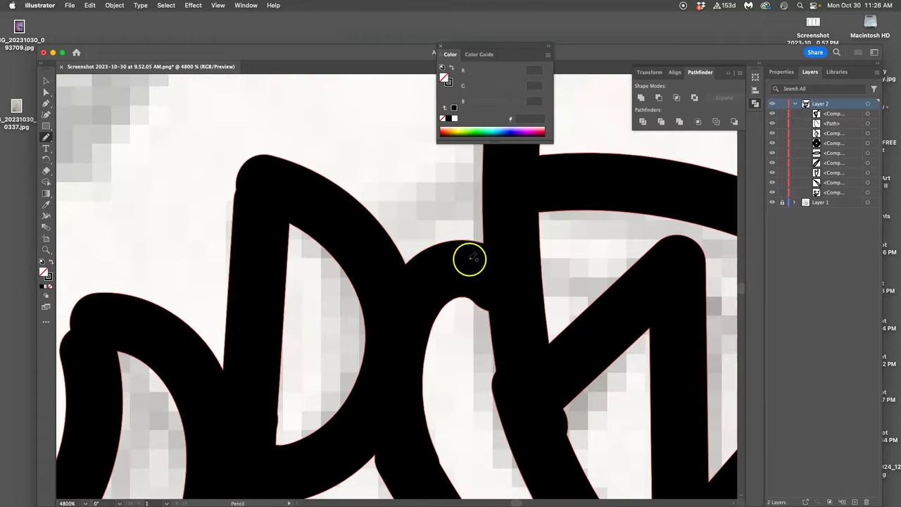
{"action": "scroll", "coordinate": [465, 257], "scroll_direction": "right", "scroll_amount": 2}
{"action": "scroll", "coordinate": [458, 260], "scroll_direction": "down", "scroll_amount": 3}
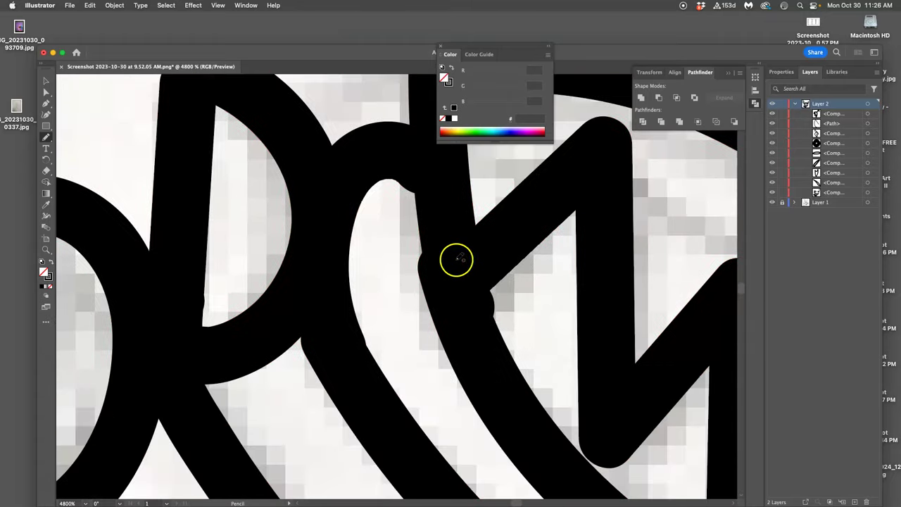
Accept the Pencil options with Fidelity at Smooth and redraw the bumpy edge below the first lower tooth on the selected jaw linework.
{"action": "double_click", "coordinate": [45, 137]}
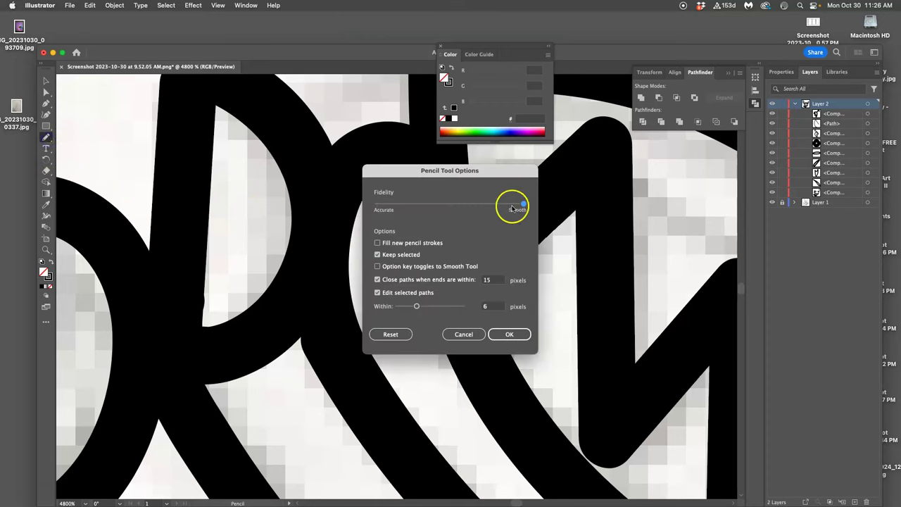
{"action": "left_click", "coordinate": [516, 337]}
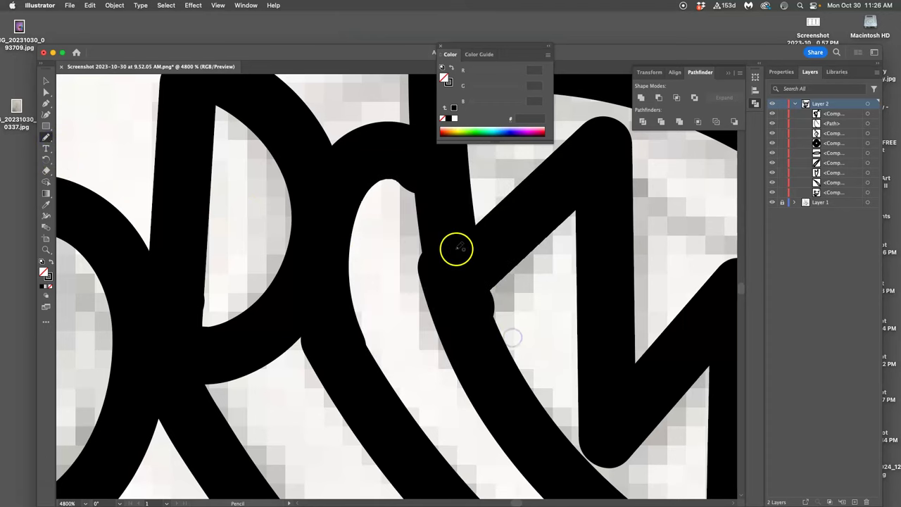
{"action": "left_click", "coordinate": [47, 92]}
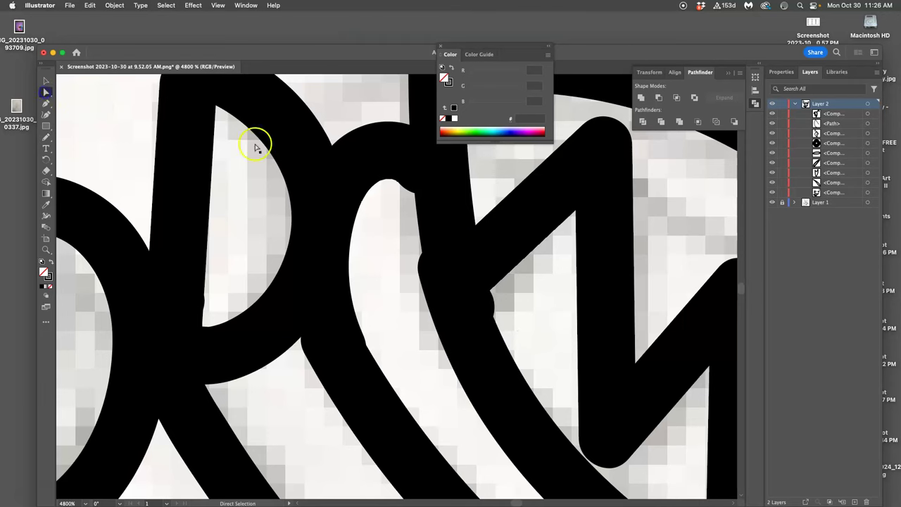
{"action": "left_click", "coordinate": [482, 268]}
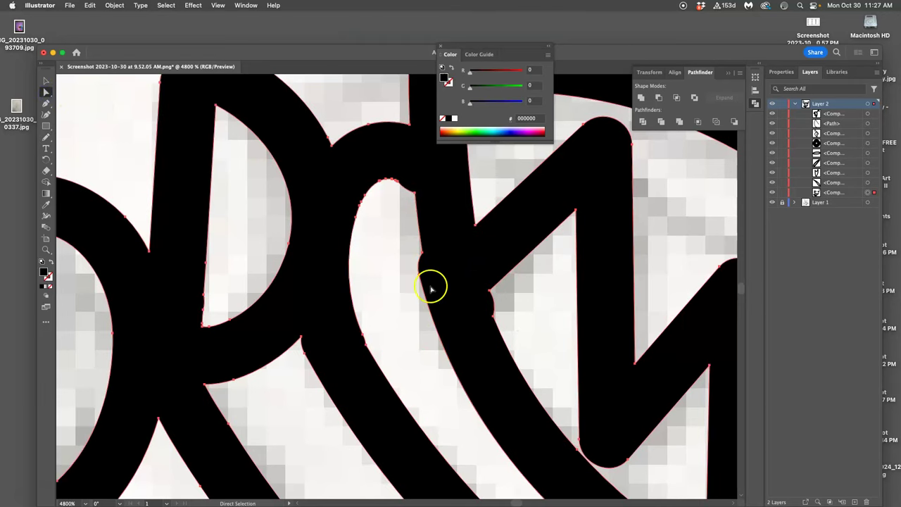
{"action": "left_click", "coordinate": [47, 138]}
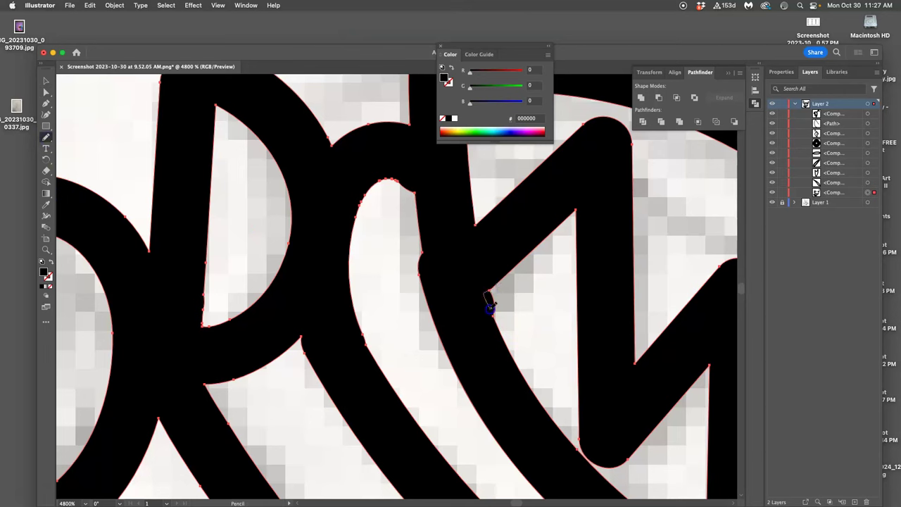
{"action": "left_click_drag", "start_coordinate": [493, 316], "coordinate": [495, 320]}
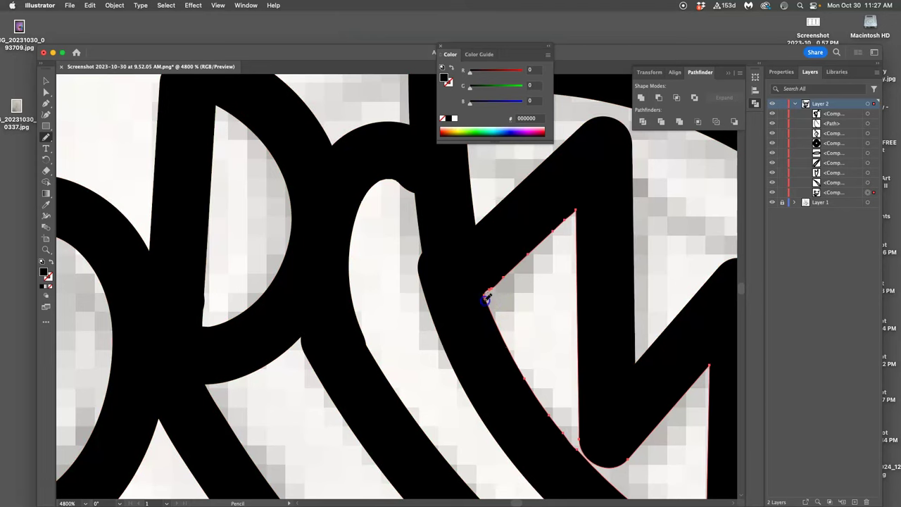
Redraw the upper-right edge of the narrow lip opening and the bottom corner of the neighbouring D-shaped opening with the Pencil.
{"action": "left_click", "coordinate": [428, 265], "text": "super"}
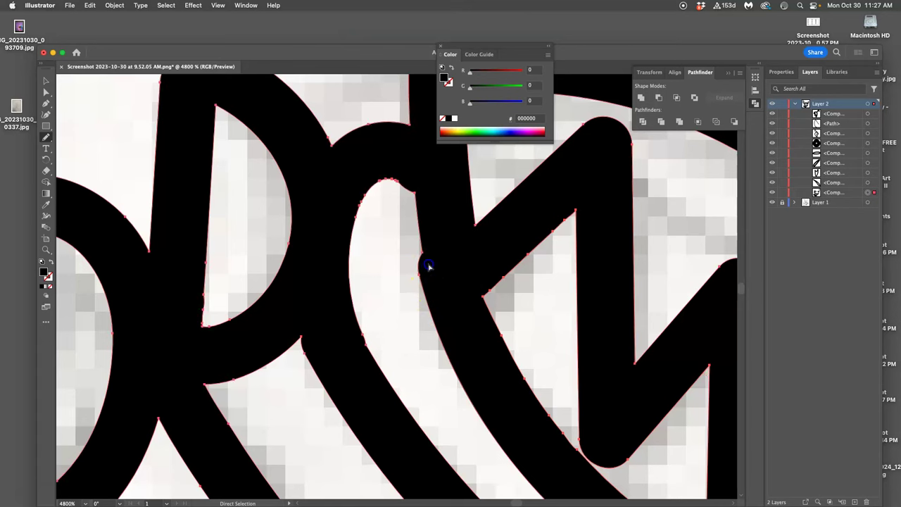
{"action": "left_click", "coordinate": [421, 191]}
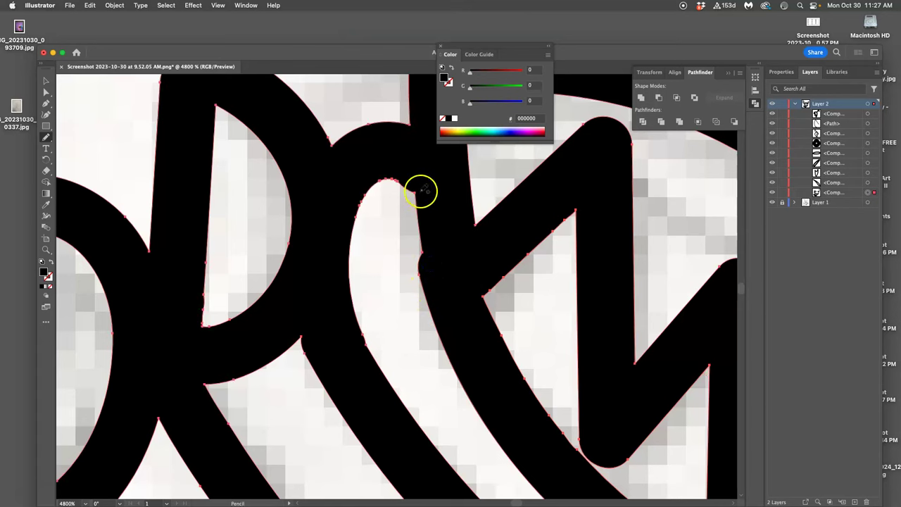
{"action": "left_click_drag", "start_coordinate": [418, 188], "coordinate": [407, 179]}
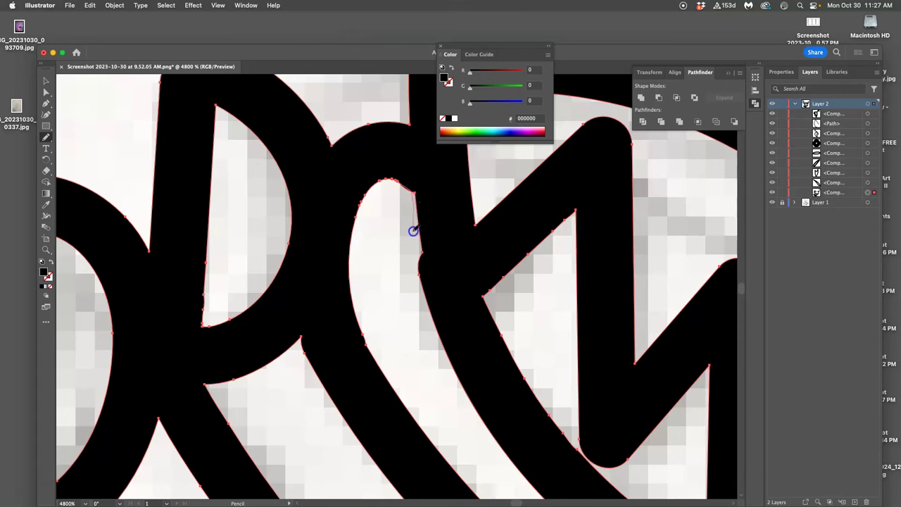
{"action": "left_click_drag", "start_coordinate": [419, 274], "coordinate": [422, 283]}
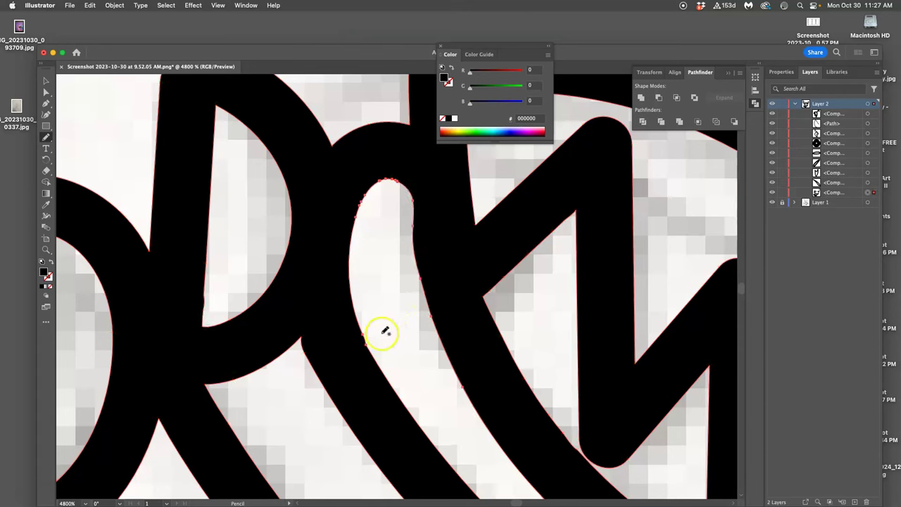
{"action": "left_click_drag", "start_coordinate": [396, 325], "coordinate": [396, 325]}
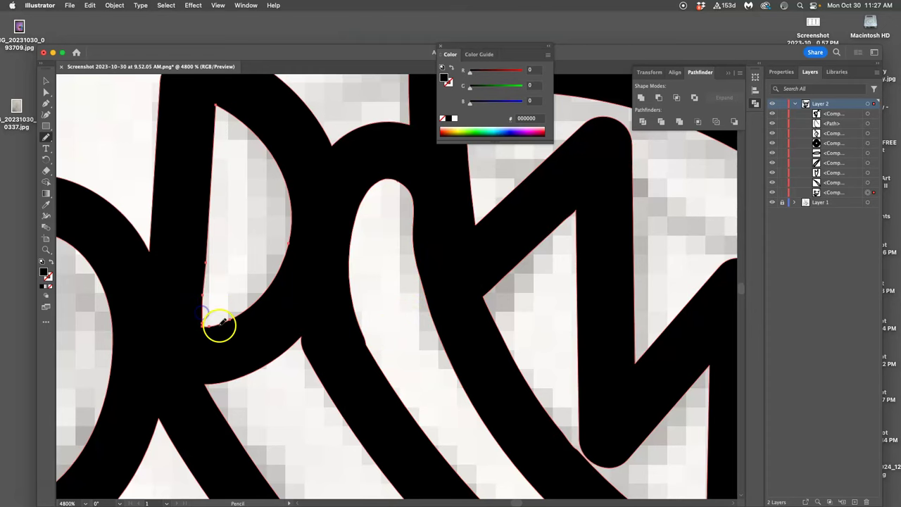
{"action": "mouse_move", "coordinate": [219, 324]}
{"action": "left_mouse_down"}
{"action": "mouse_move", "coordinate": [201, 288]}
{"action": "mouse_move", "coordinate": [207, 266]}
{"action": "mouse_move", "coordinate": [209, 297]}
{"action": "left_mouse_up"}
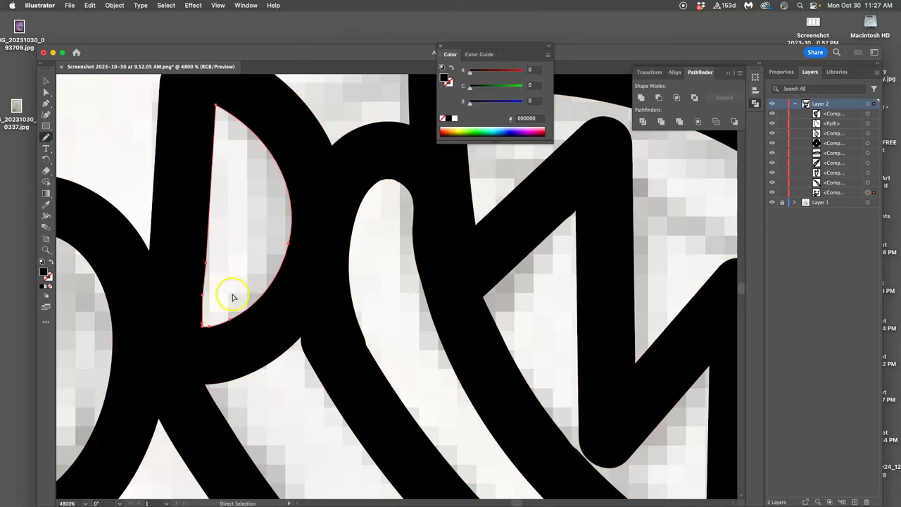
Smooth the bump on the left edge of the narrow lip opening by redrawing it with the Pencil.
{"action": "key", "text": "super+minus"}
{"action": "key", "text": "super+minus"}
{"action": "key", "text": "super+minus"}
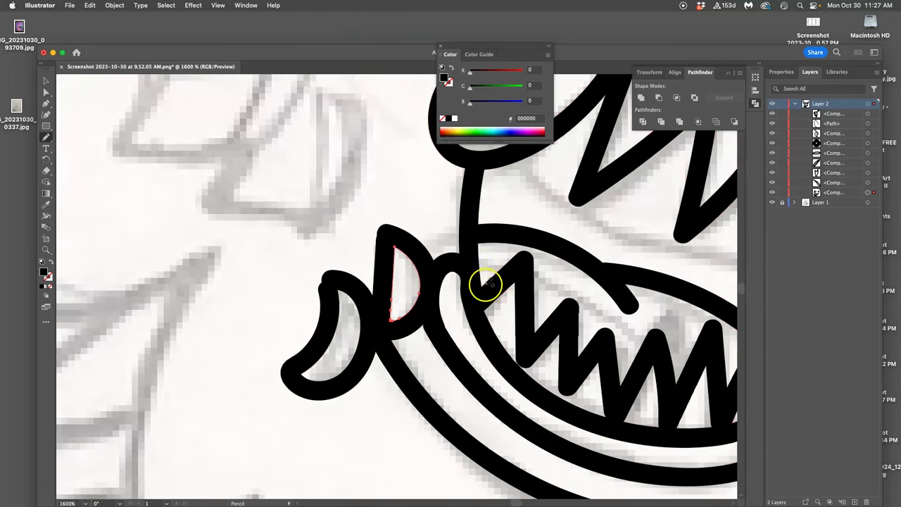
{"action": "key", "text": "super+plus"}
{"action": "key", "text": "super+plus"}
{"action": "key", "text": "super+plus"}
{"action": "key", "text": "super+plus"}
{"action": "scroll", "coordinate": [386, 255], "scroll_direction": "left", "scroll_amount": 2}
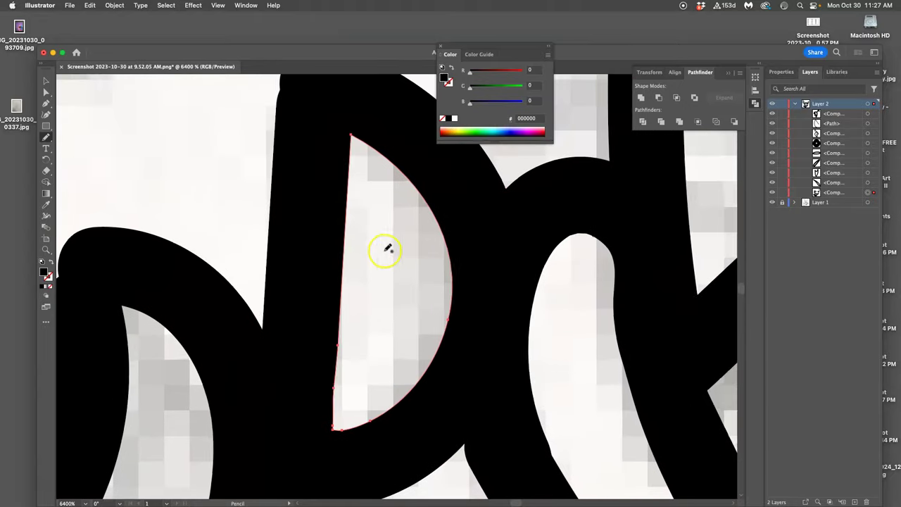
{"action": "scroll", "coordinate": [378, 249], "scroll_direction": "down", "scroll_amount": 6}
{"action": "scroll", "coordinate": [410, 262], "scroll_direction": "right", "scroll_amount": 3}
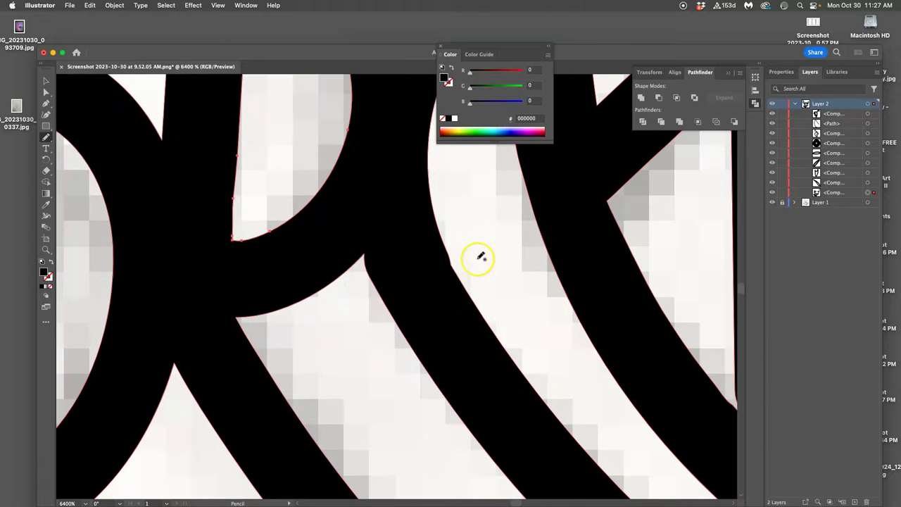
{"action": "key", "text": "a"}
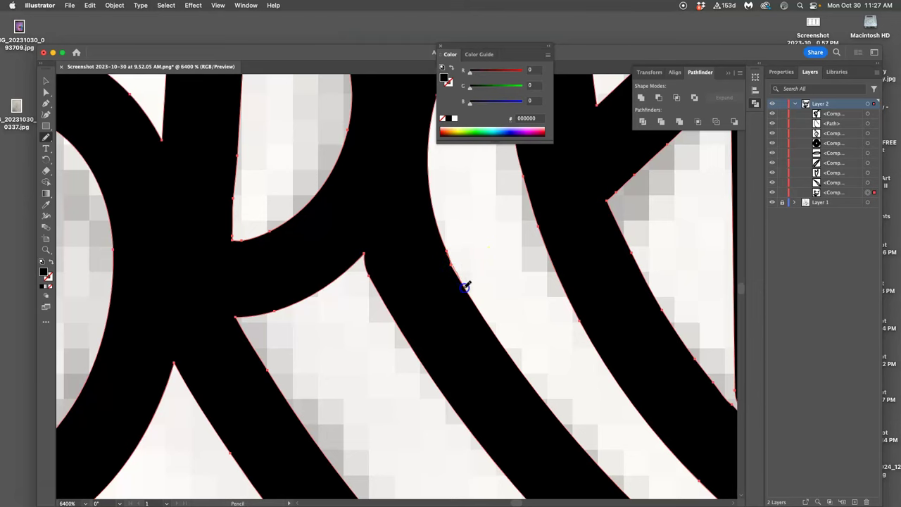
{"action": "scroll", "coordinate": [358, 260], "scroll_direction": "up", "scroll_amount": 4}
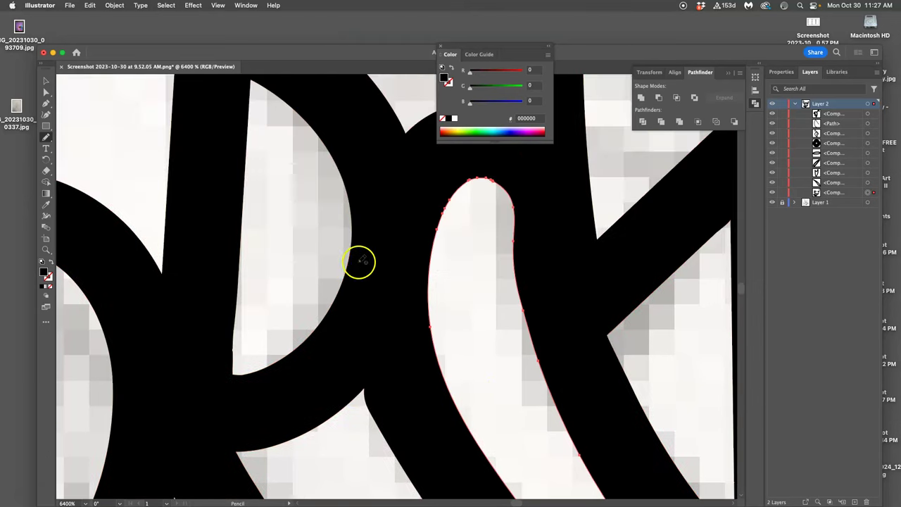
Straighten the lower left edge of the D-shaped opening beside the jaw with the Pencil.
{"action": "scroll", "coordinate": [359, 262], "scroll_direction": "left", "scroll_amount": 3}
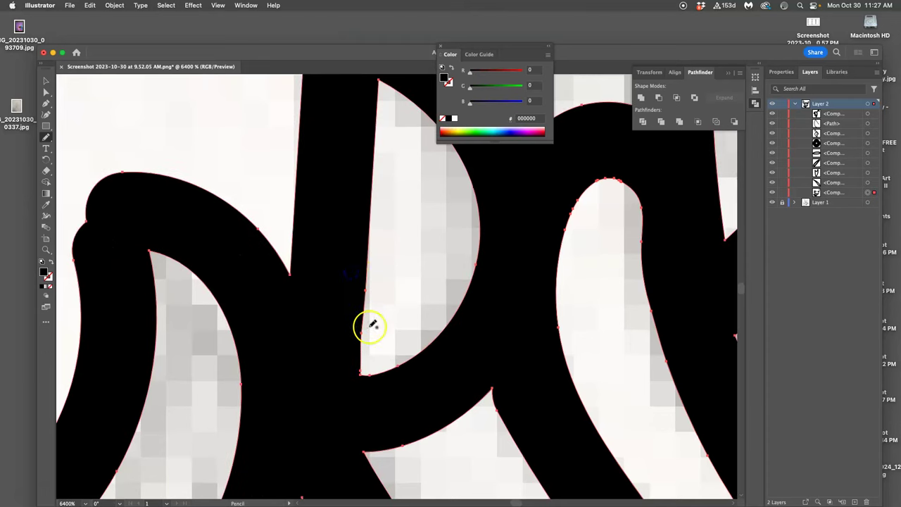
{"action": "left_click_drag", "start_coordinate": [363, 310], "coordinate": [362, 315]}
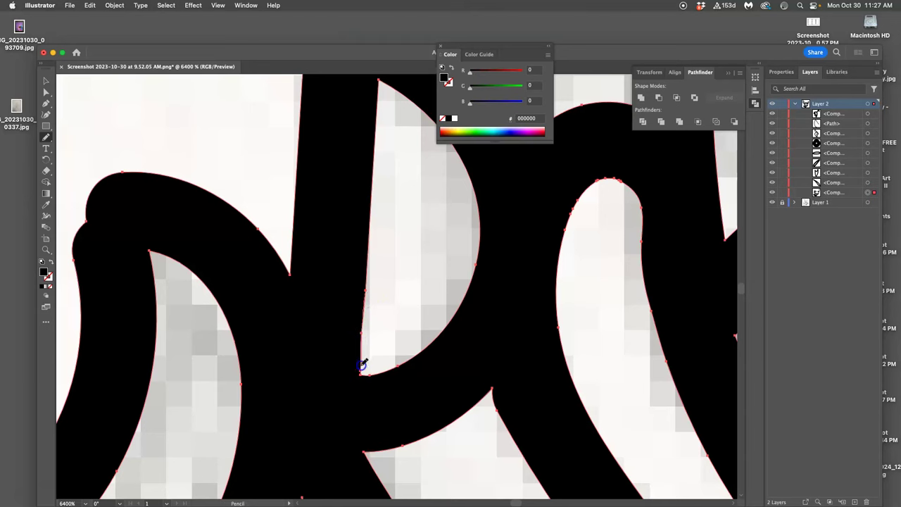
{"action": "left_click_drag", "start_coordinate": [362, 371], "coordinate": [362, 373]}
{"action": "scroll", "coordinate": [367, 267], "scroll_direction": "up", "scroll_amount": 4}
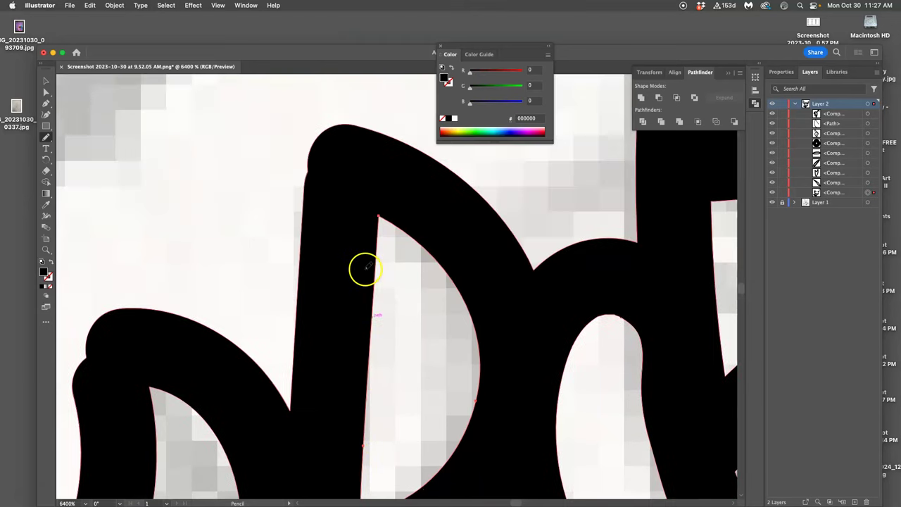
Smooth the notched outer outline at the tips of the D-shaped piece and the leftmost curved piece with the Pencil.
{"action": "key", "text": "a"}
{"action": "scroll", "coordinate": [267, 252], "scroll_direction": "left", "scroll_amount": 5}
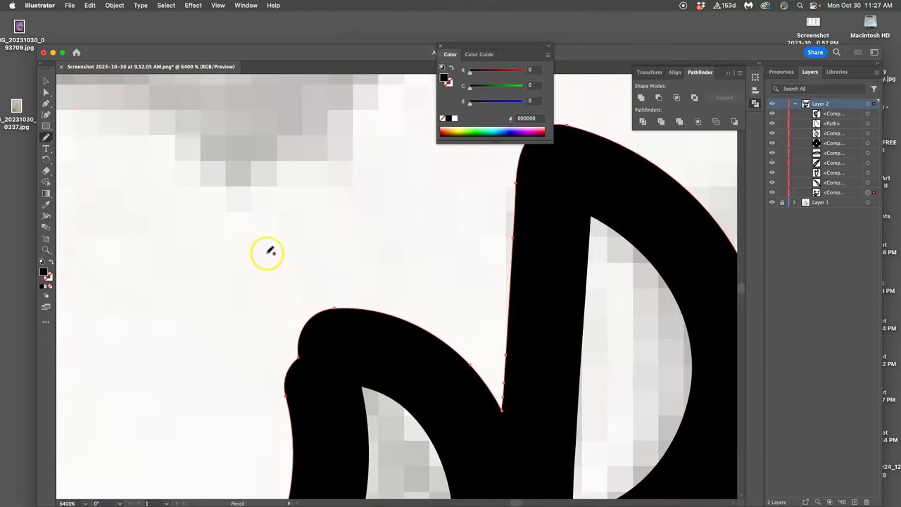
{"action": "left_click_drag", "start_coordinate": [325, 337], "coordinate": [340, 255]}
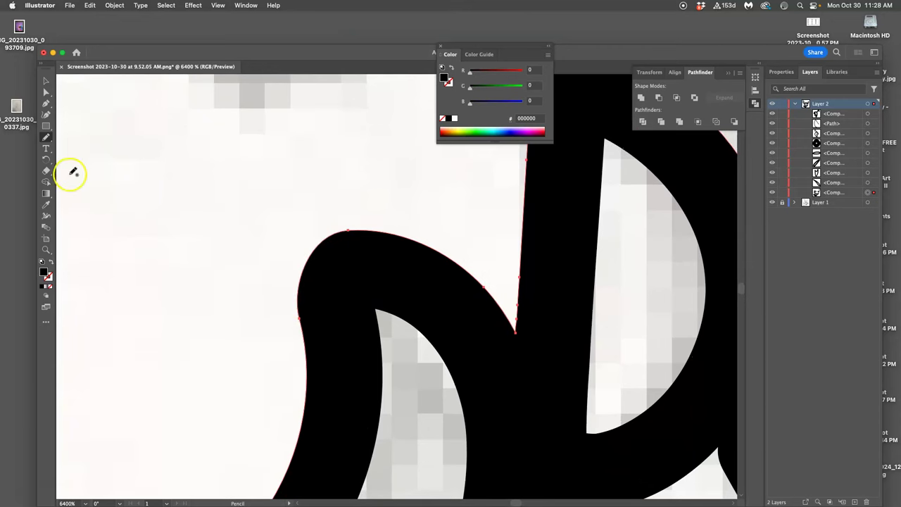
Set the Eraser to Pressure-controlled size at about 7 pt and thin the outer left edge of the leftmost curved piece.
{"action": "left_click", "coordinate": [46, 170]}
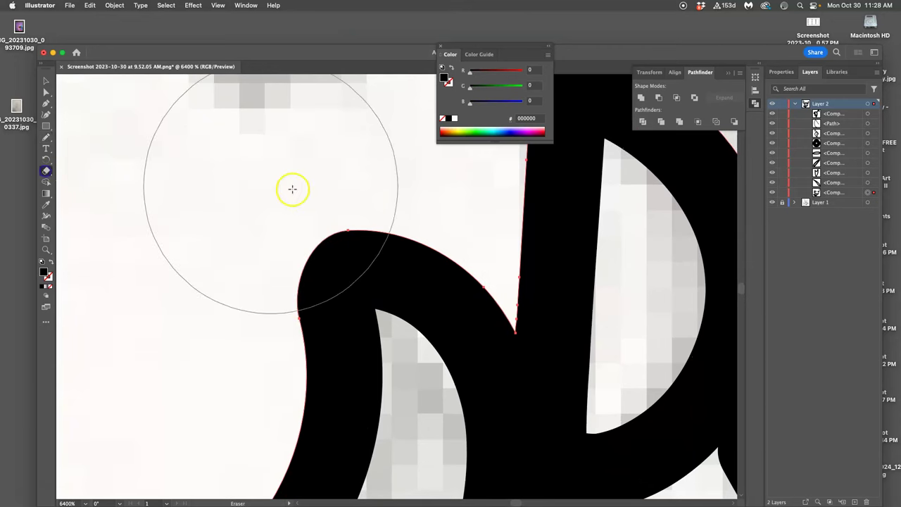
{"action": "double_click", "coordinate": [45, 171]}
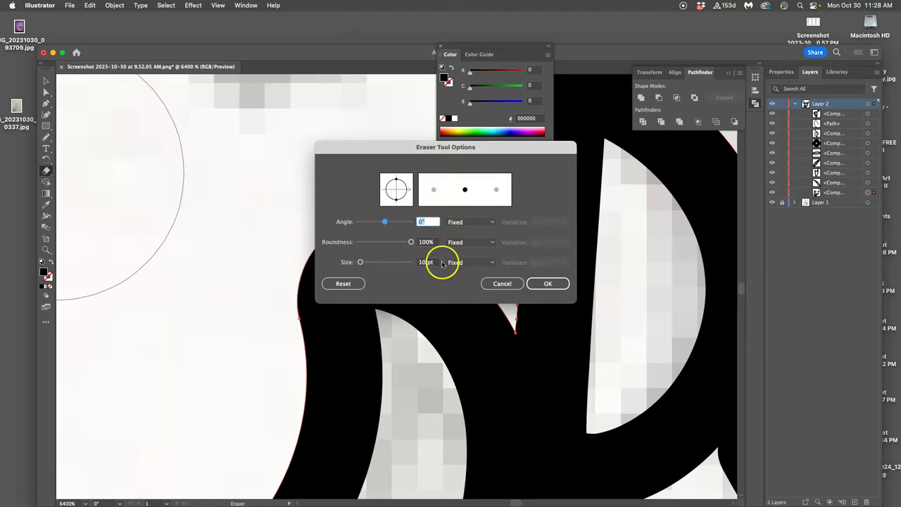
{"action": "left_click", "coordinate": [486, 262]}
{"action": "left_click", "coordinate": [466, 293]}
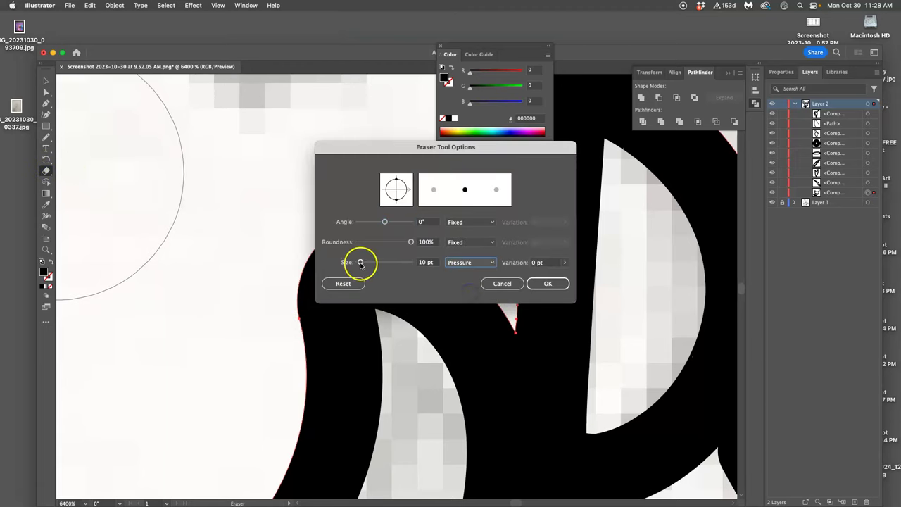
{"action": "left_click_drag", "start_coordinate": [362, 262], "coordinate": [360, 265]}
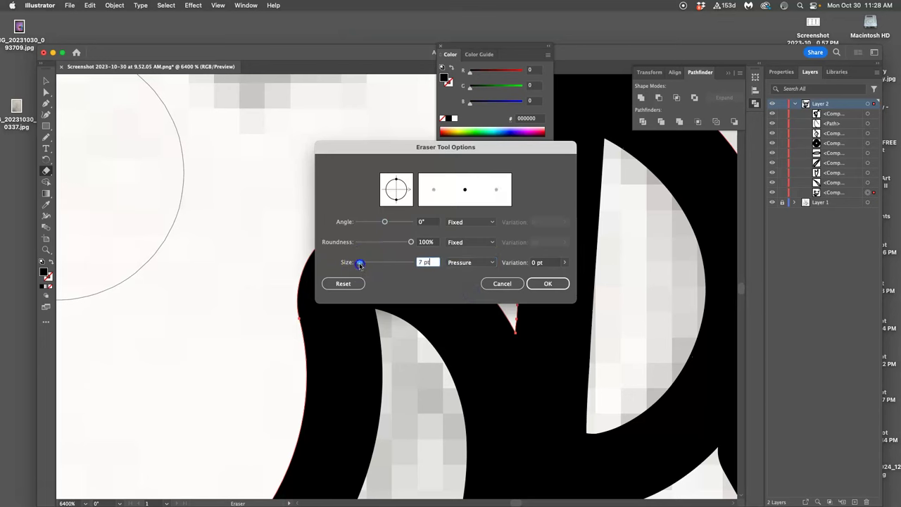
{"action": "left_click", "coordinate": [548, 283]}
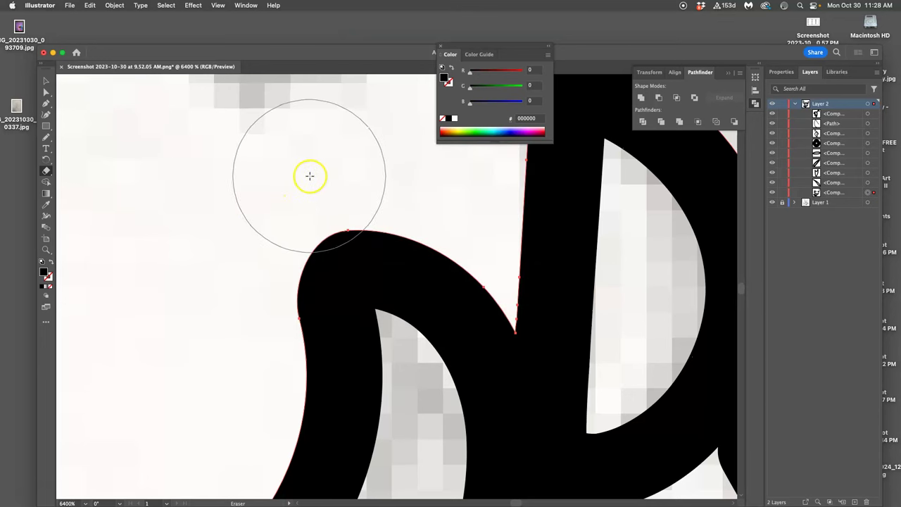
{"action": "mouse_move", "coordinate": [310, 175]}
{"action": "left_mouse_down"}
{"action": "mouse_move", "coordinate": [288, 228]}
{"action": "mouse_move", "coordinate": [278, 203]}
{"action": "mouse_move", "coordinate": [261, 281]}
{"action": "mouse_move", "coordinate": [284, 328]}
{"action": "mouse_move", "coordinate": [277, 359]}
{"action": "left_mouse_up"}
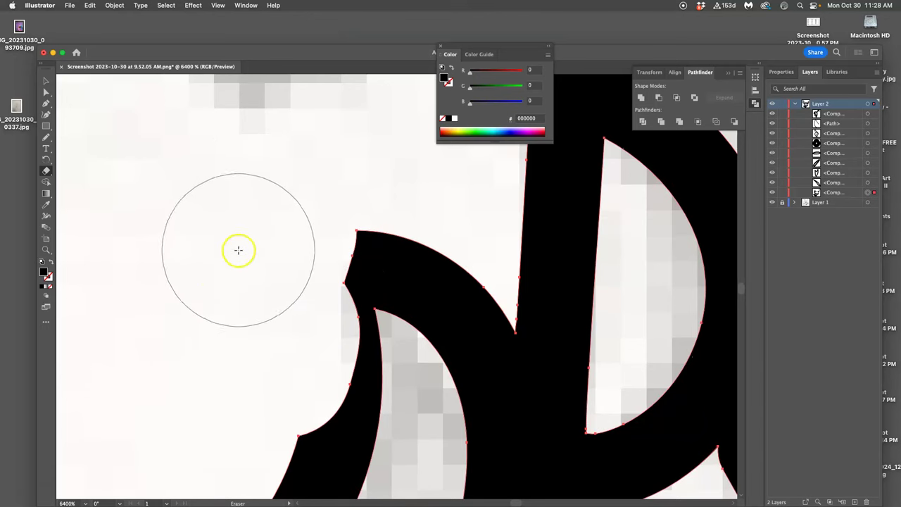
Undo the last Eraser stroke on the leftmost curved piece beside the jaw.
{"action": "key", "text": "super+z"}
{"action": "key", "text": "super+minus"}
{"action": "key", "text": "super+minus"}
{"action": "key", "text": "super+minus"}
{"action": "key", "text": "super+minus"}
{"action": "key", "text": "super+minus"}
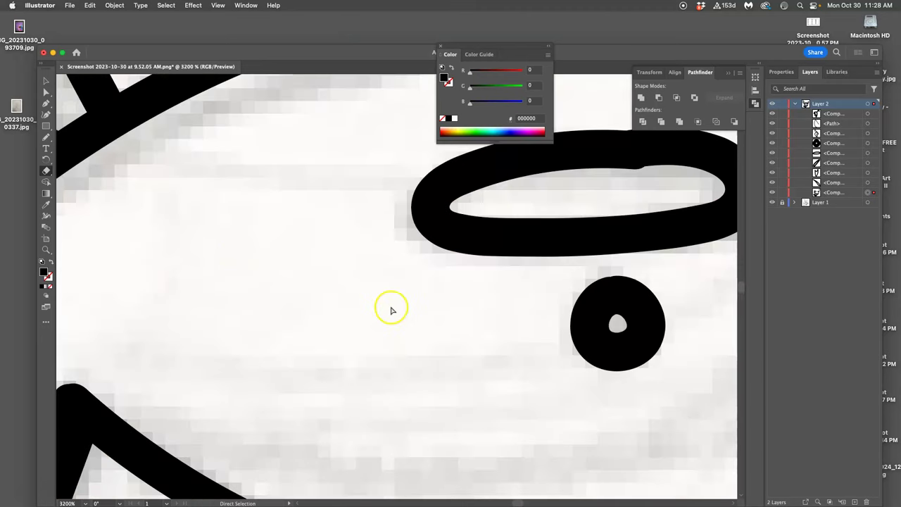
Smooth the bumps on the inner and outer upper edges of the flat oval on the snout with the Pencil.
{"action": "scroll", "coordinate": [493, 257], "scroll_direction": "up", "scroll_amount": 5}
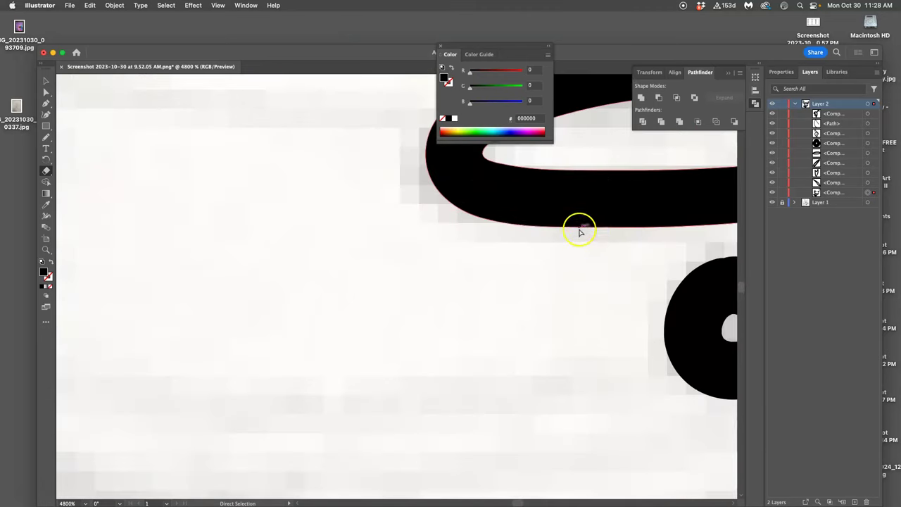
{"action": "mouse_move", "coordinate": [595, 213]}
{"action": "left_mouse_down"}
{"action": "mouse_move", "coordinate": [257, 289]}
{"action": "mouse_move", "coordinate": [249, 302]}
{"action": "left_mouse_up"}
{"action": "left_click_drag", "start_coordinate": [392, 195], "coordinate": [389, 241]}
{"action": "left_click", "coordinate": [46, 138]}
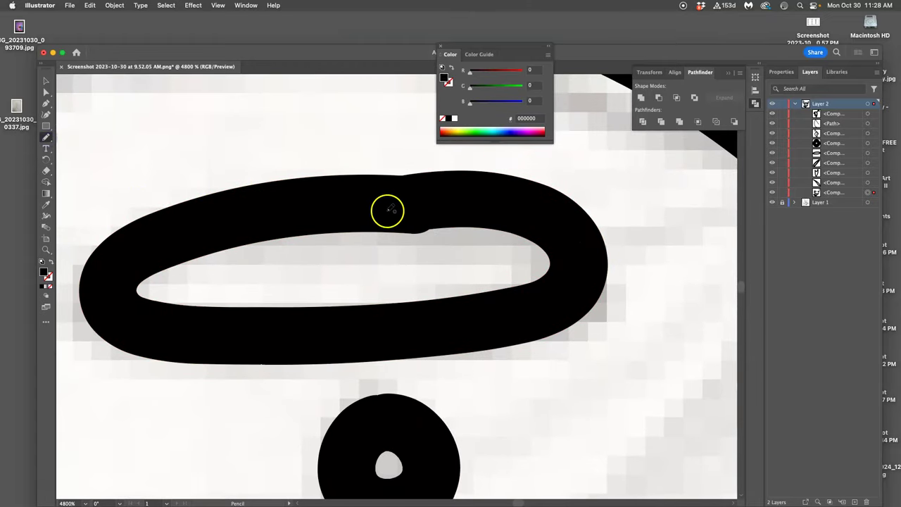
{"action": "left_click", "coordinate": [418, 213], "text": "super"}
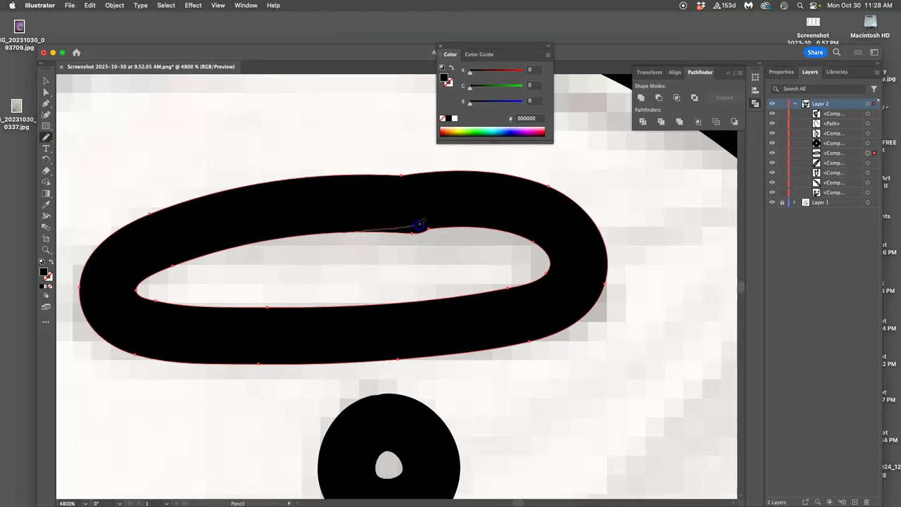
{"action": "left_click_drag", "start_coordinate": [466, 225], "coordinate": [467, 224]}
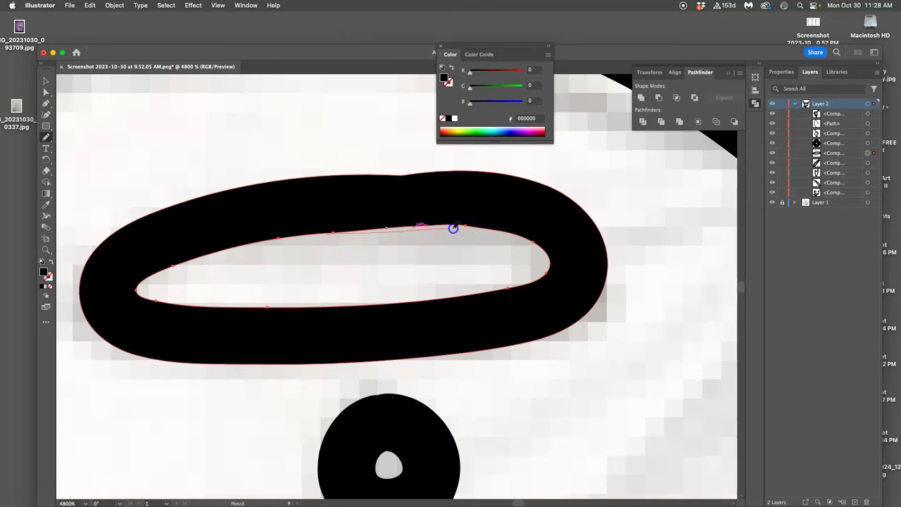
{"action": "left_click_drag", "start_coordinate": [477, 228], "coordinate": [480, 229]}
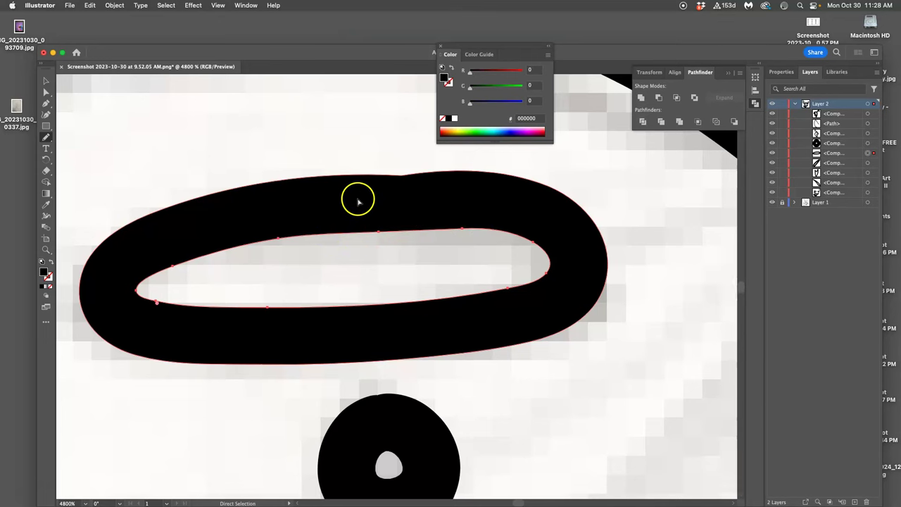
{"action": "left_click_drag", "start_coordinate": [373, 169], "coordinate": [363, 173]}
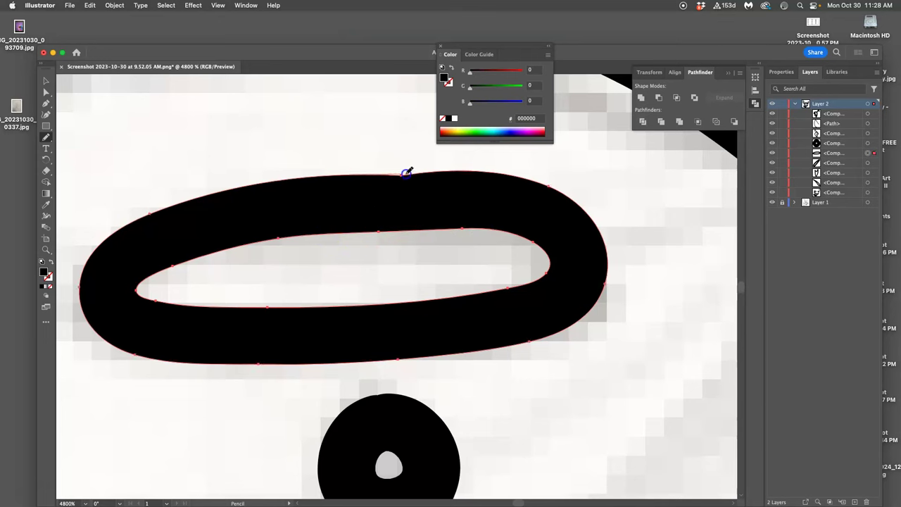
{"action": "left_click_drag", "start_coordinate": [465, 171], "coordinate": [467, 173]}
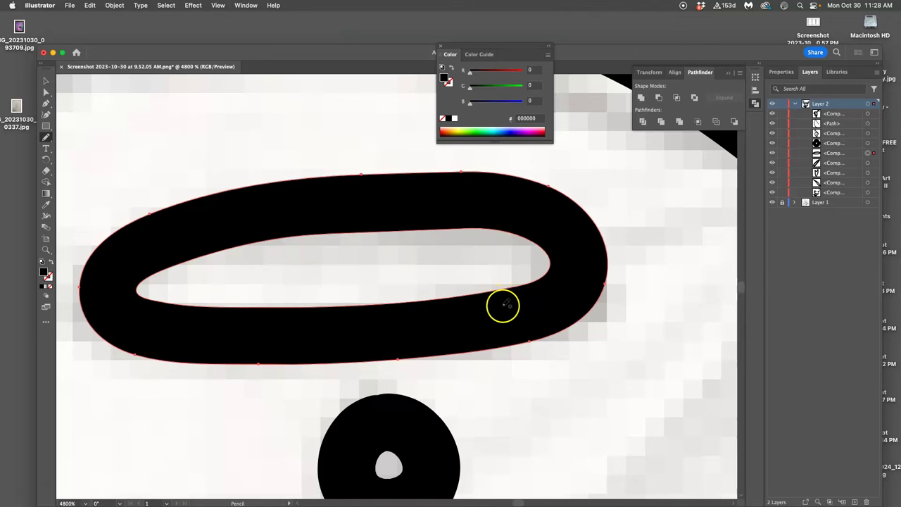
Switch to the Blob Brush tool.
{"action": "key", "text": "super+minus"}
{"action": "key", "text": "super+minus"}
{"action": "key", "text": "super+minus"}
{"action": "key", "text": "super+minus"}
{"action": "key", "text": "super+minus"}
{"action": "key", "text": "super+minus"}
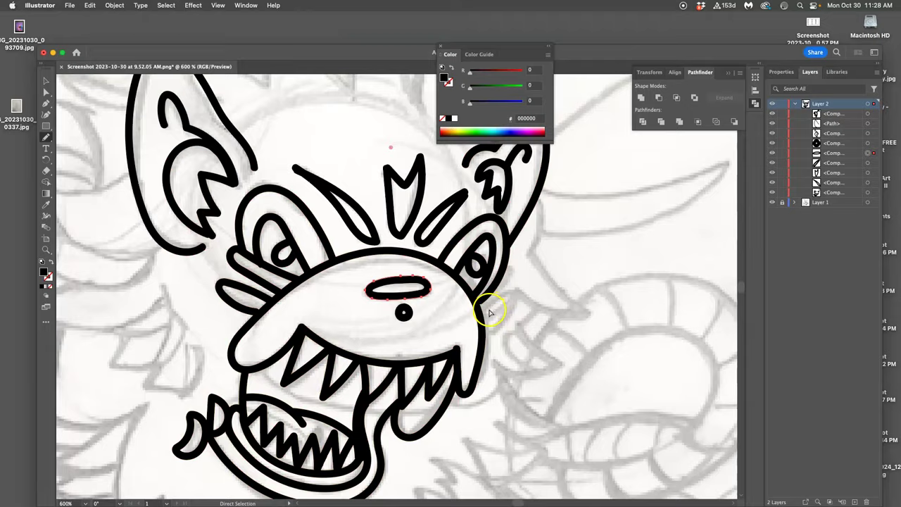
{"action": "key", "text": "super+minus"}
{"action": "key", "text": "super+minus"}
{"action": "key", "text": "super+minus"}
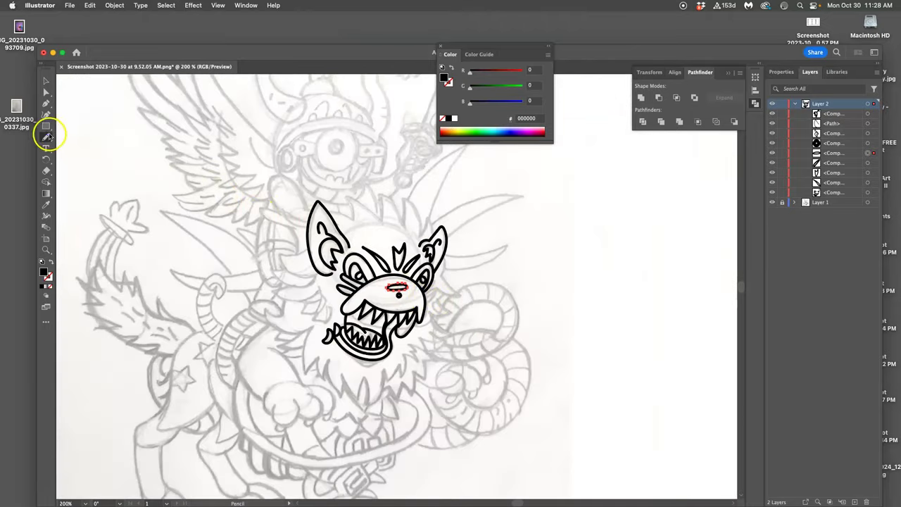
{"action": "left_click", "coordinate": [46, 140]}
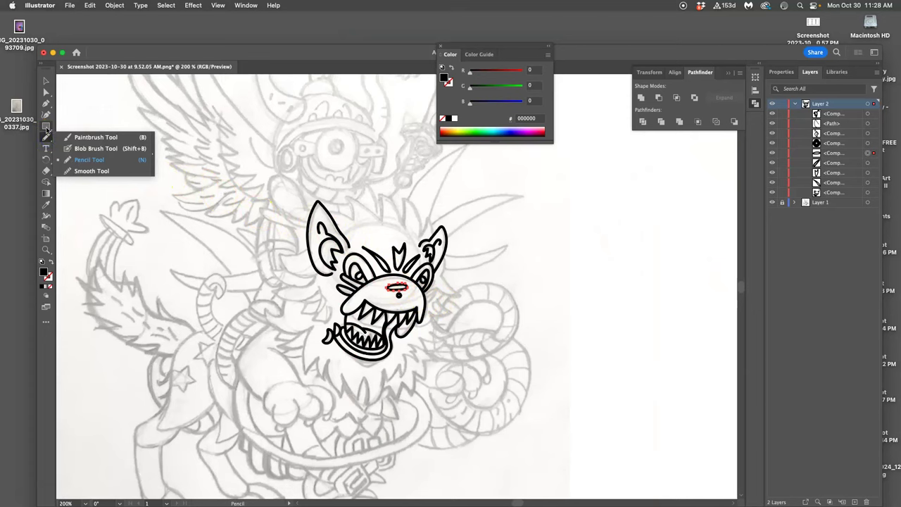
{"action": "mouse_move", "coordinate": [46, 131]}
{"action": "left_mouse_down"}
{"action": "mouse_move", "coordinate": [64, 128]}
{"action": "mouse_move", "coordinate": [79, 144]}
{"action": "left_mouse_up"}
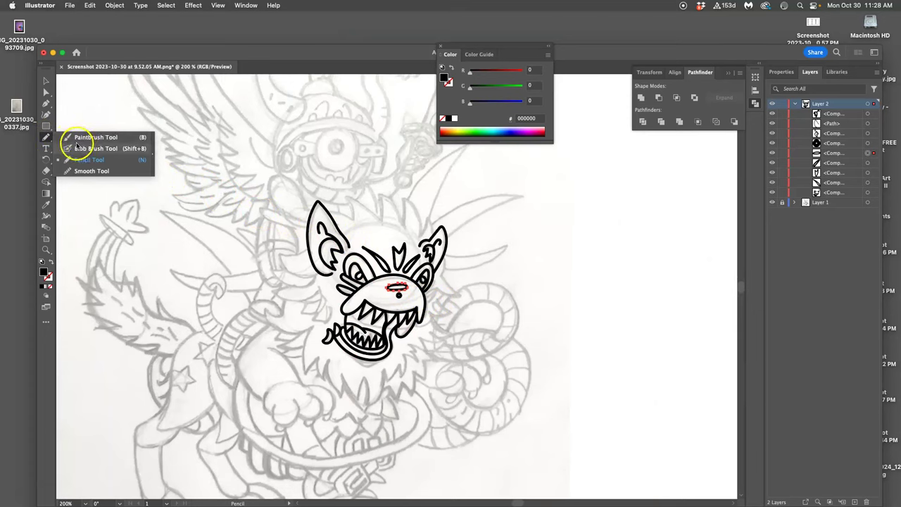
{"action": "left_click_drag", "start_coordinate": [78, 143], "coordinate": [88, 151]}
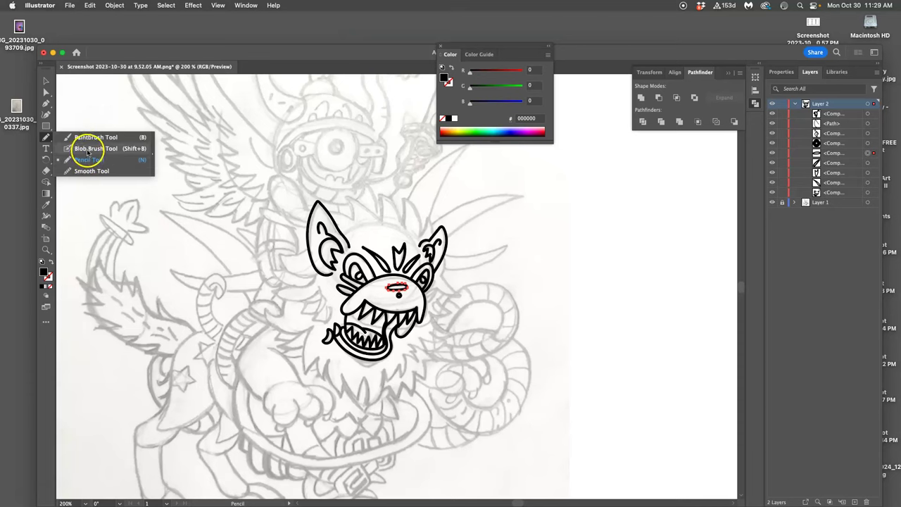
{"action": "left_click_drag", "start_coordinate": [88, 151], "coordinate": [87, 149]}
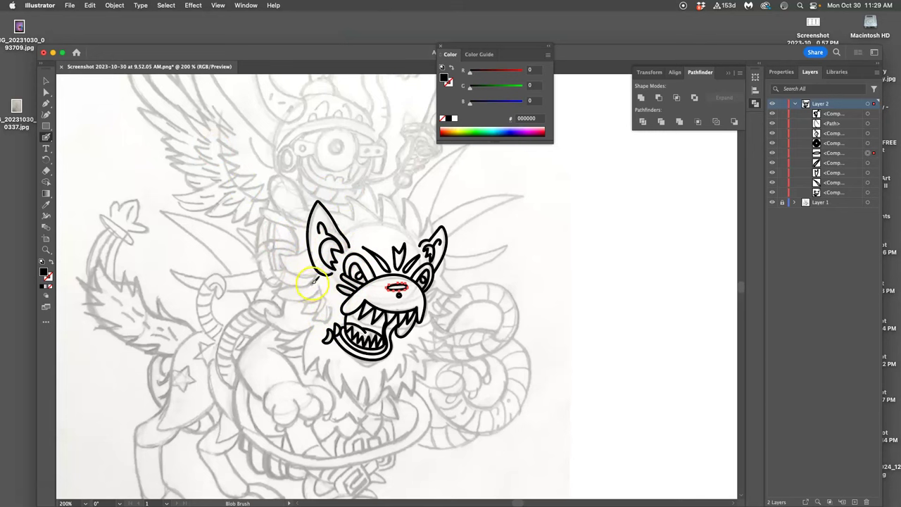
Smooth the bump on the inner edge of the upper spike below the left eye by redrawing it with the Pencil.
{"action": "scroll", "coordinate": [315, 280], "scroll_direction": "up", "scroll_amount": 5}
{"action": "left_click_drag", "start_coordinate": [303, 258], "coordinate": [358, 276]}
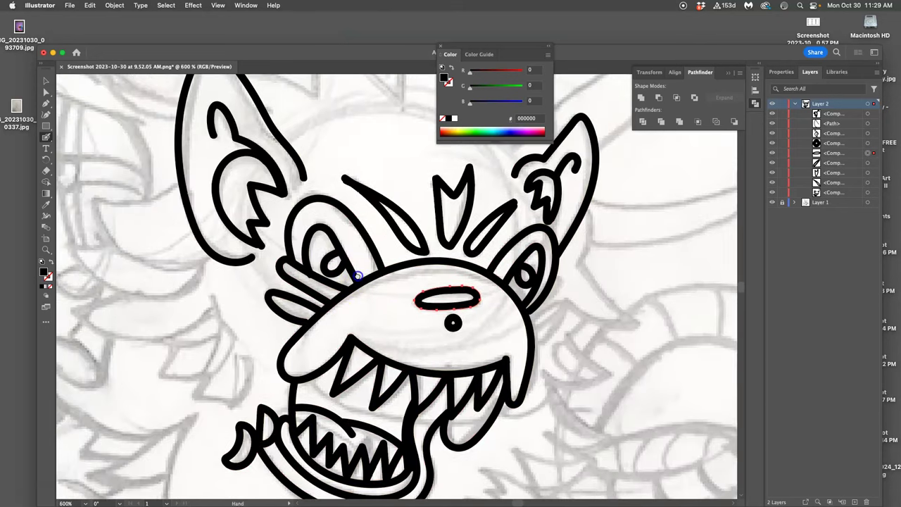
{"action": "scroll", "coordinate": [357, 276], "scroll_direction": "up", "scroll_amount": 5}
{"action": "mouse_move", "coordinate": [258, 246]}
{"action": "left_mouse_down"}
{"action": "mouse_move", "coordinate": [422, 236]}
{"action": "mouse_move", "coordinate": [503, 272]}
{"action": "left_mouse_up"}
{"action": "left_click_drag", "start_coordinate": [370, 174], "coordinate": [422, 197]}
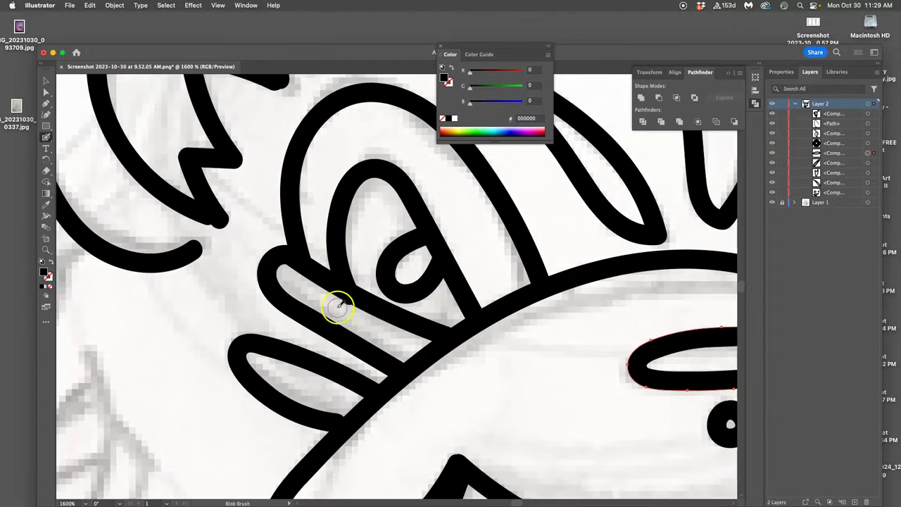
{"action": "key", "text": "super+plus"}
{"action": "key", "text": "super+plus"}
{"action": "left_click_drag", "start_coordinate": [274, 277], "coordinate": [530, 347]}
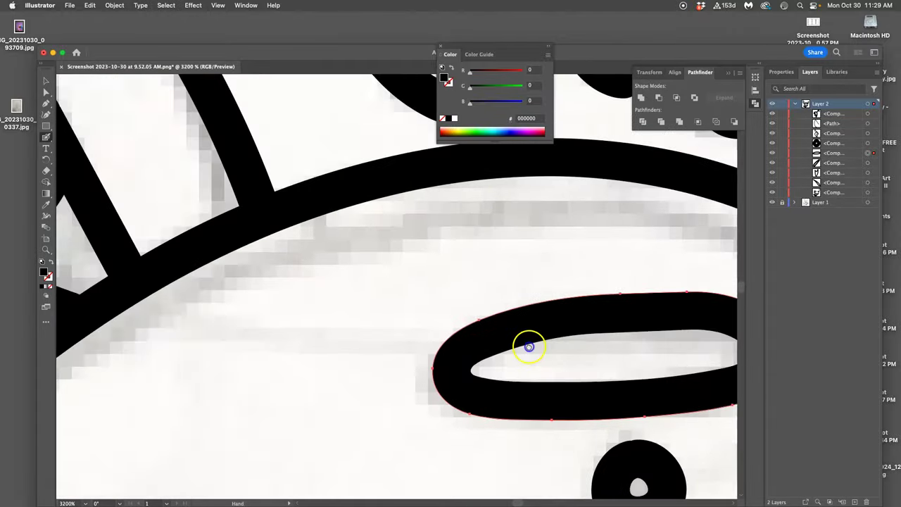
{"action": "mouse_move", "coordinate": [398, 230]}
{"action": "left_mouse_down"}
{"action": "mouse_move", "coordinate": [575, 244]}
{"action": "mouse_move", "coordinate": [733, 216]}
{"action": "left_mouse_up"}
{"action": "left_click_drag", "start_coordinate": [310, 262], "coordinate": [419, 273]}
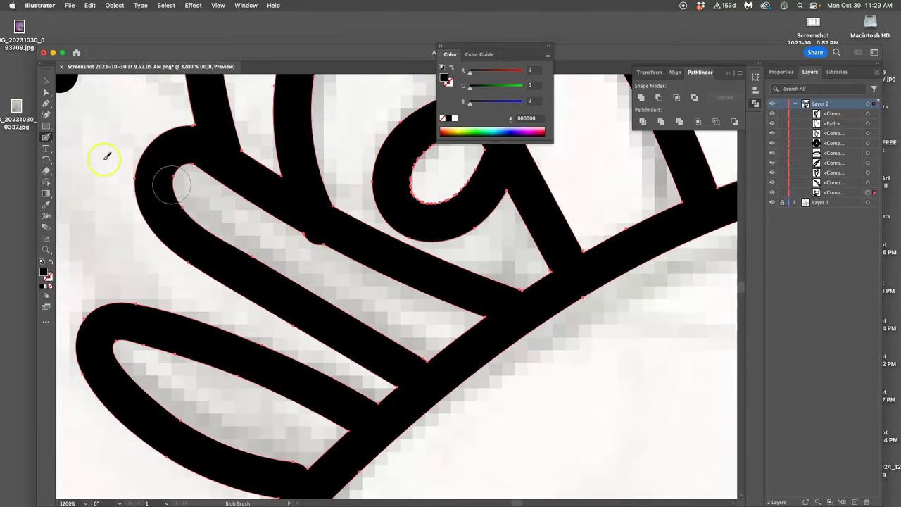
{"action": "left_click_drag", "start_coordinate": [47, 137], "coordinate": [84, 159]}
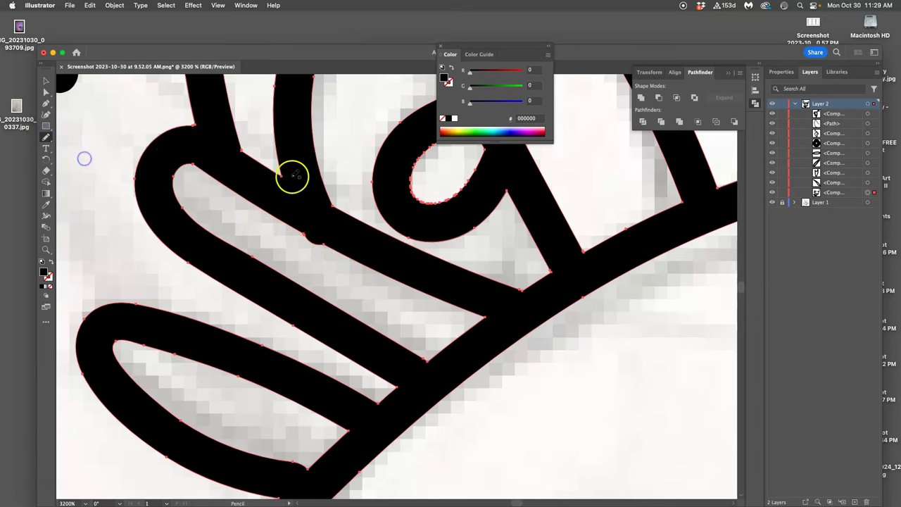
{"action": "mouse_move", "coordinate": [292, 177]}
{"action": "left_mouse_down"}
{"action": "mouse_move", "coordinate": [303, 228]}
{"action": "mouse_move", "coordinate": [458, 307]}
{"action": "left_mouse_up"}
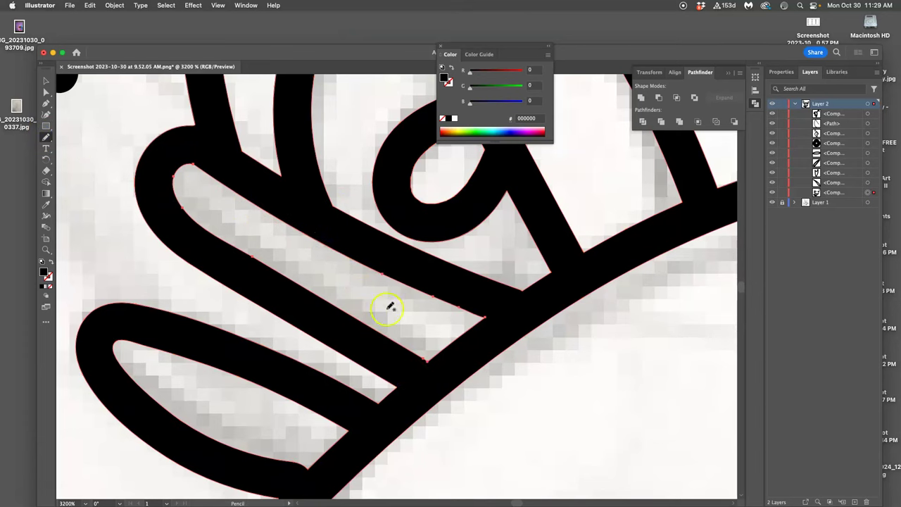
Smooth the rounded bump where the lower spike's inner edge meets the snout outline with the Pencil.
{"action": "left_click_drag", "start_coordinate": [307, 422], "coordinate": [240, 294]}
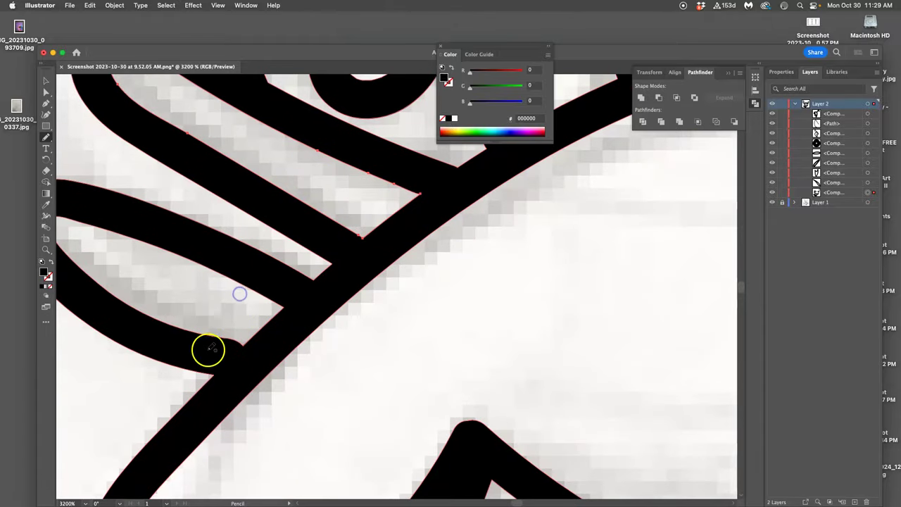
{"action": "left_click", "coordinate": [211, 347], "text": "super"}
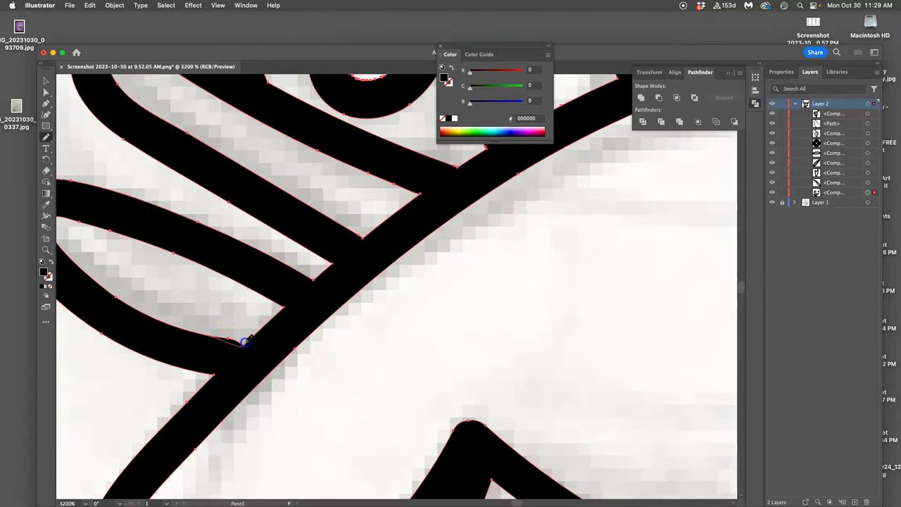
{"action": "left_click_drag", "start_coordinate": [243, 341], "coordinate": [259, 322]}
Smooth the notched outline at the bottom tip of the left ear's inner linework with the Pencil.
{"action": "key", "text": "super+minus"}
{"action": "key", "text": "super+minus"}
{"action": "key", "text": "super+minus"}
{"action": "key", "text": "super+minus"}
{"action": "key", "text": "super+minus"}
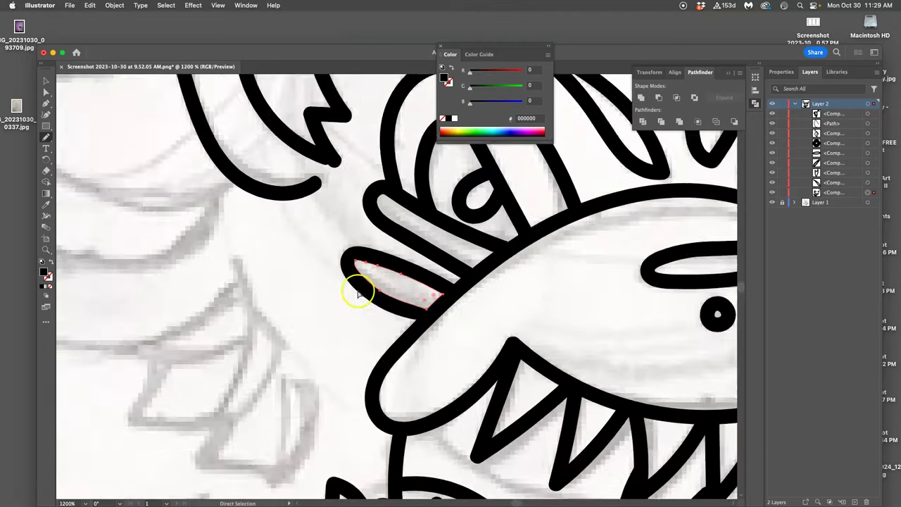
{"action": "scroll", "coordinate": [402, 258], "scroll_direction": "up", "scroll_amount": 8}
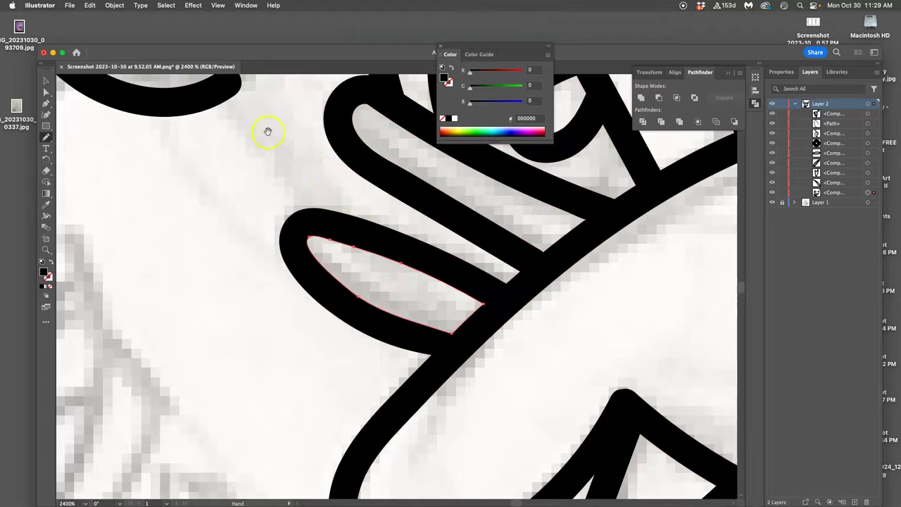
{"action": "left_click_drag", "start_coordinate": [267, 132], "coordinate": [331, 317]}
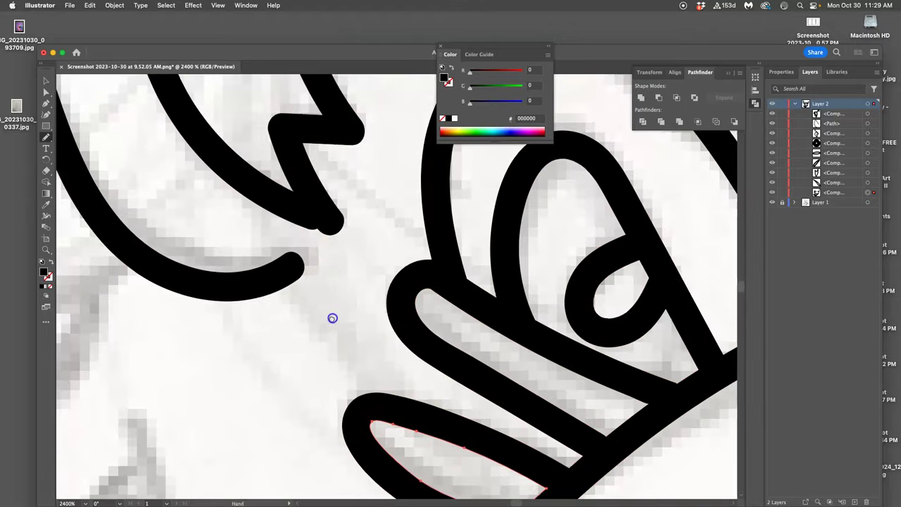
{"action": "left_click", "coordinate": [308, 211], "text": "super"}
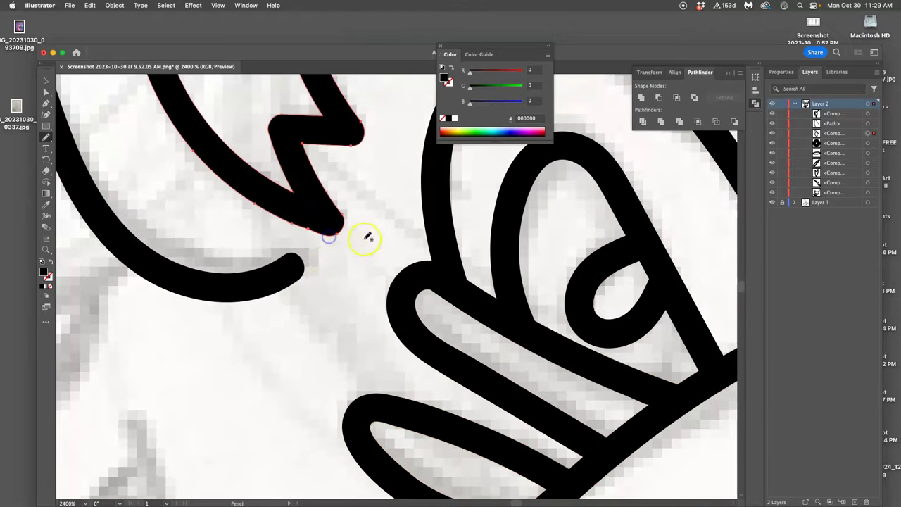
Deselect the left ear's inner linework.
{"action": "scroll", "coordinate": [394, 251], "scroll_direction": "down", "scroll_amount": 12}
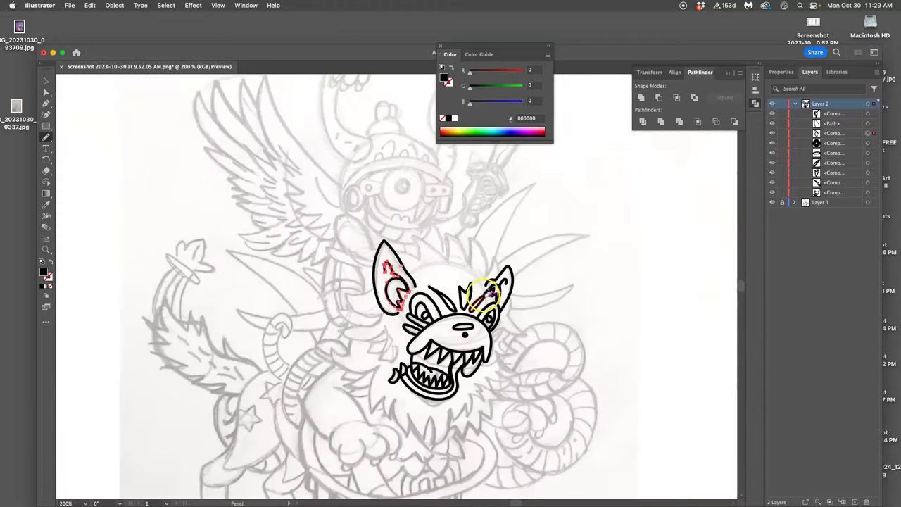
{"action": "left_click_drag", "start_coordinate": [473, 294], "coordinate": [412, 237]}
{"action": "key", "text": "super+equal"}
{"action": "key", "text": "super+equal"}
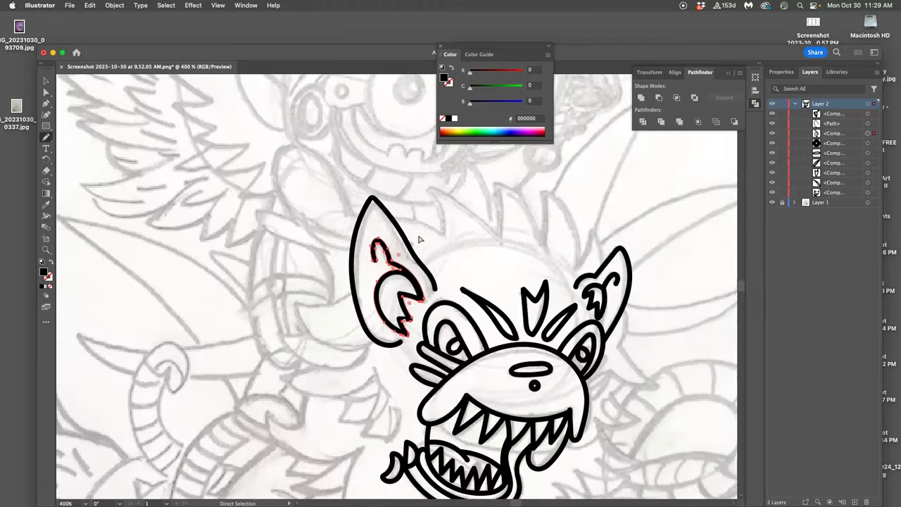
{"action": "scroll", "coordinate": [470, 257], "scroll_direction": "down", "scroll_amount": 5}
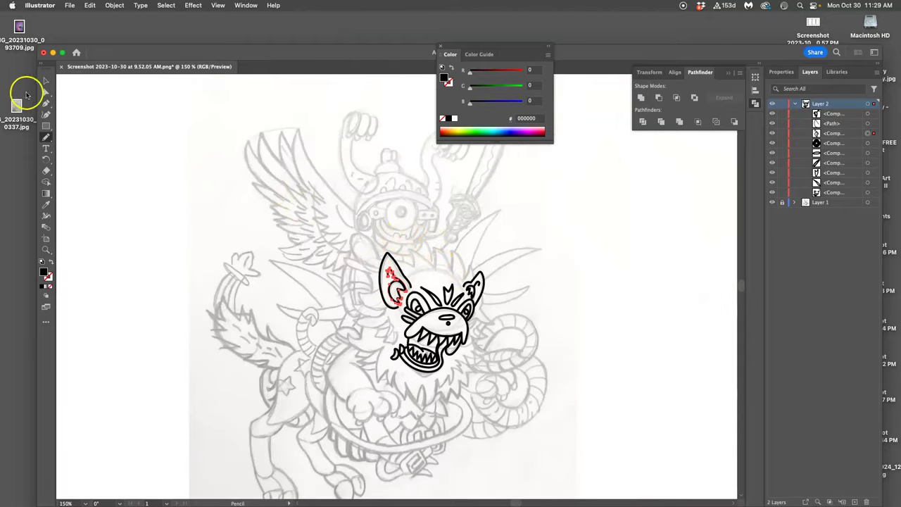
{"action": "left_click", "coordinate": [46, 92]}
{"action": "left_click", "coordinate": [202, 203]}
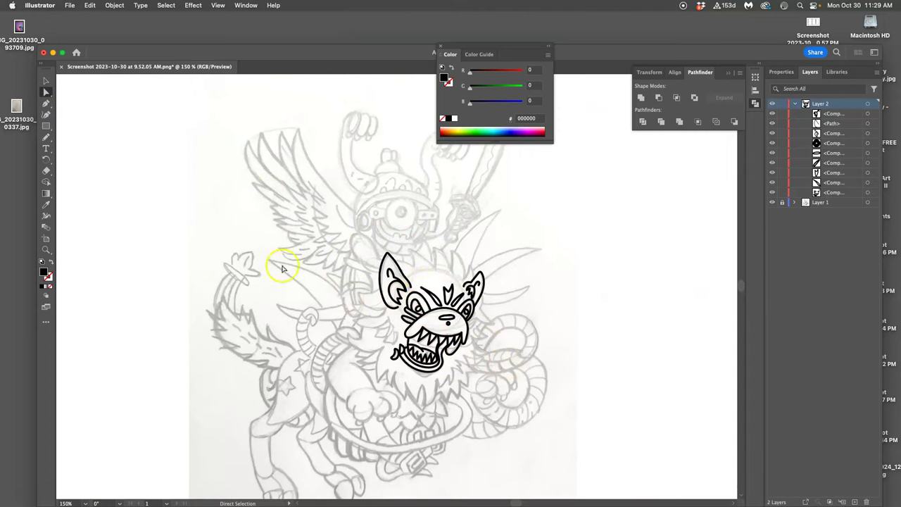
Trace the jagged fur along the top of the head from ear to ear with the Blob Brush.
{"action": "left_click", "coordinate": [47, 138]}
{"action": "mouse_move", "coordinate": [47, 138]}
{"action": "left_mouse_down"}
{"action": "mouse_move", "coordinate": [79, 139]}
{"action": "mouse_move", "coordinate": [83, 150]}
{"action": "left_mouse_up"}
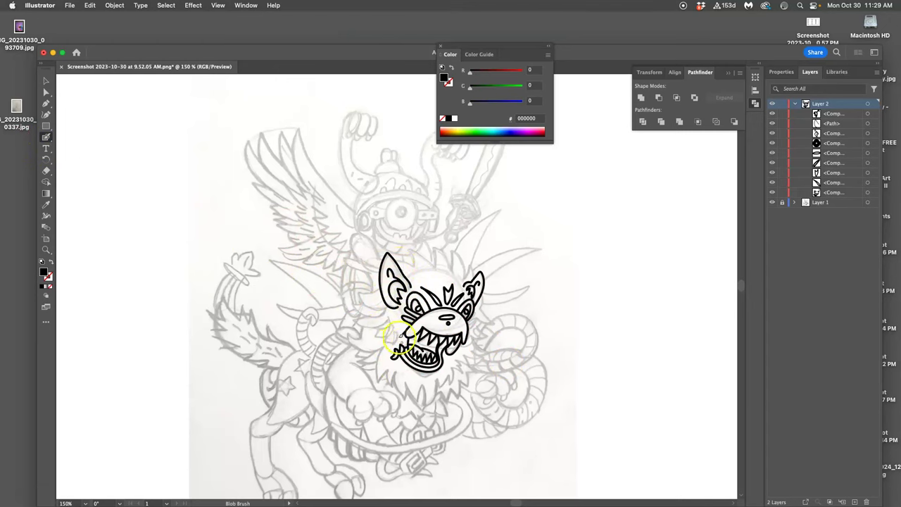
{"action": "key", "text": "super+equal"}
{"action": "key", "text": "super+equal"}
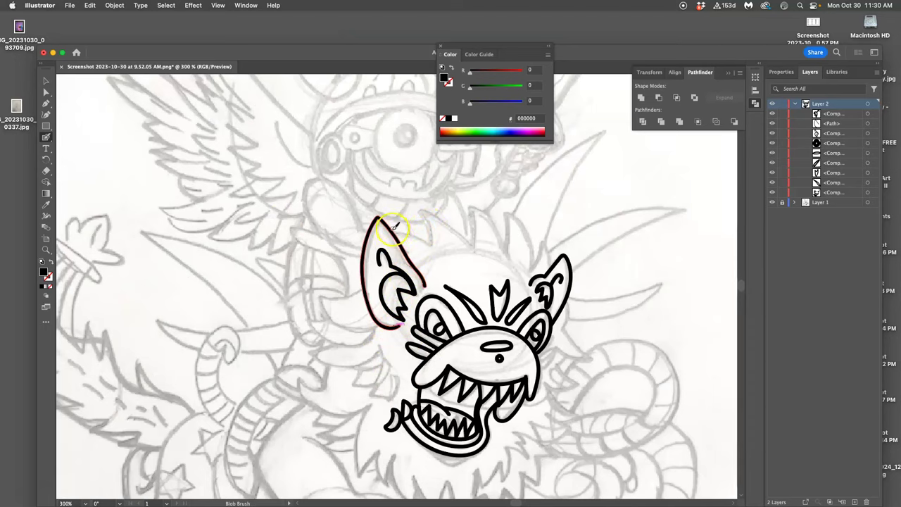
{"action": "mouse_move", "coordinate": [396, 226]}
{"action": "left_mouse_down"}
{"action": "mouse_move", "coordinate": [427, 228]}
{"action": "mouse_move", "coordinate": [419, 213]}
{"action": "mouse_move", "coordinate": [474, 245]}
{"action": "mouse_move", "coordinate": [470, 205]}
{"action": "mouse_move", "coordinate": [485, 213]}
{"action": "mouse_move", "coordinate": [501, 243]}
{"action": "mouse_move", "coordinate": [506, 213]}
{"action": "mouse_move", "coordinate": [521, 224]}
{"action": "mouse_move", "coordinate": [530, 269]}
{"action": "mouse_move", "coordinate": [541, 241]}
{"action": "mouse_move", "coordinate": [550, 270]}
{"action": "left_mouse_up"}
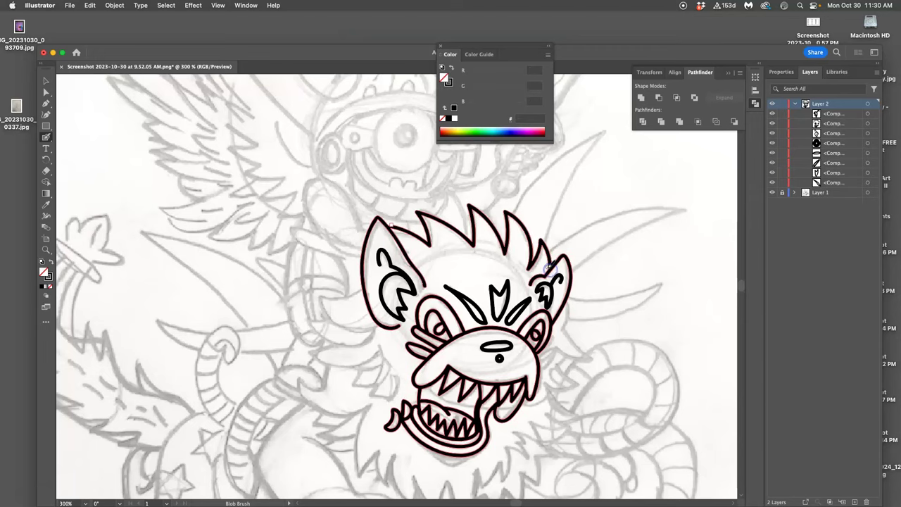
Trace the pointed cheek fur from below the right ear down beside the snout with the Blob Brush.
{"action": "left_click_drag", "start_coordinate": [506, 329], "coordinate": [444, 249]}
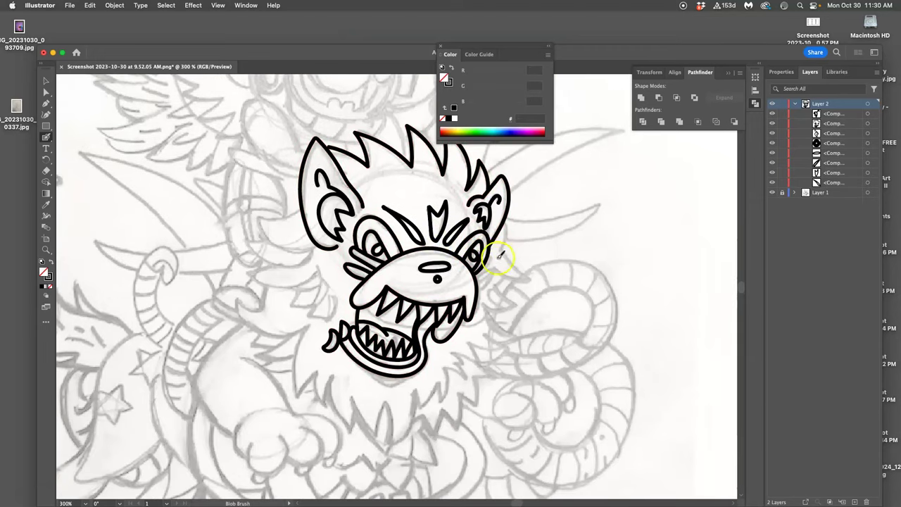
{"action": "mouse_move", "coordinate": [505, 220]}
{"action": "left_mouse_down"}
{"action": "mouse_move", "coordinate": [503, 251]}
{"action": "mouse_move", "coordinate": [532, 277]}
{"action": "mouse_move", "coordinate": [496, 284]}
{"action": "mouse_move", "coordinate": [520, 302]}
{"action": "mouse_move", "coordinate": [490, 309]}
{"action": "left_mouse_up"}
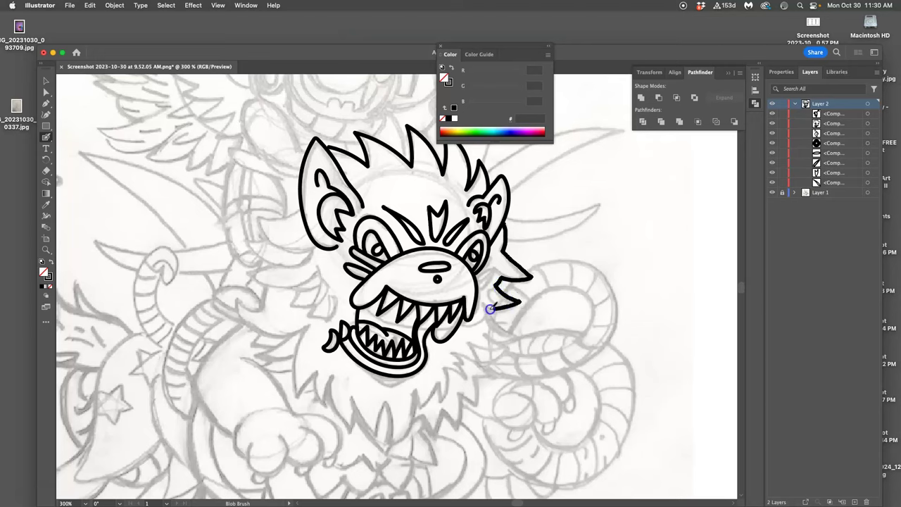
Undo the cheek fur below the right ear and redraw it as curved pointed tufts down beside the snout with the Blob Brush.
{"action": "key", "text": "super+z"}
{"action": "key", "text": "super+z"}
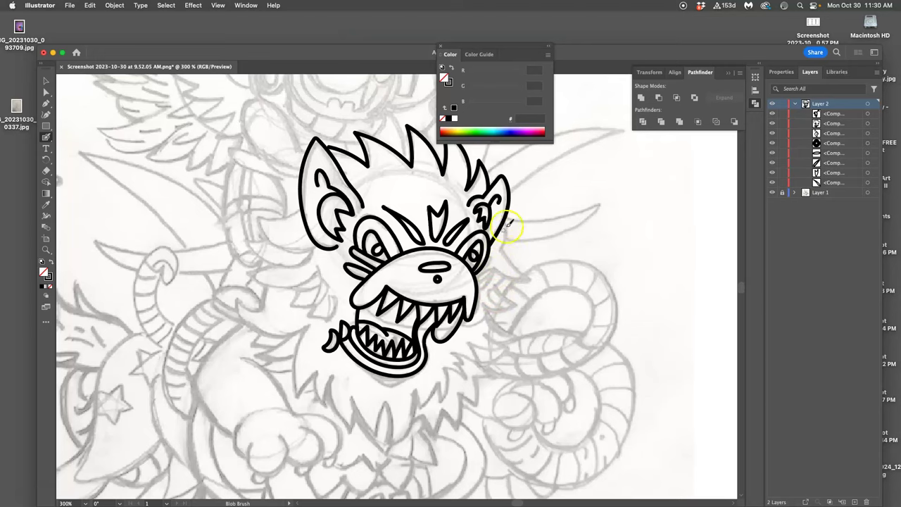
{"action": "mouse_move", "coordinate": [509, 220]}
{"action": "left_mouse_down"}
{"action": "mouse_move", "coordinate": [505, 245]}
{"action": "mouse_move", "coordinate": [521, 254]}
{"action": "mouse_move", "coordinate": [507, 266]}
{"action": "mouse_move", "coordinate": [528, 278]}
{"action": "mouse_move", "coordinate": [497, 291]}
{"action": "mouse_move", "coordinate": [517, 304]}
{"action": "mouse_move", "coordinate": [484, 306]}
{"action": "left_mouse_up"}
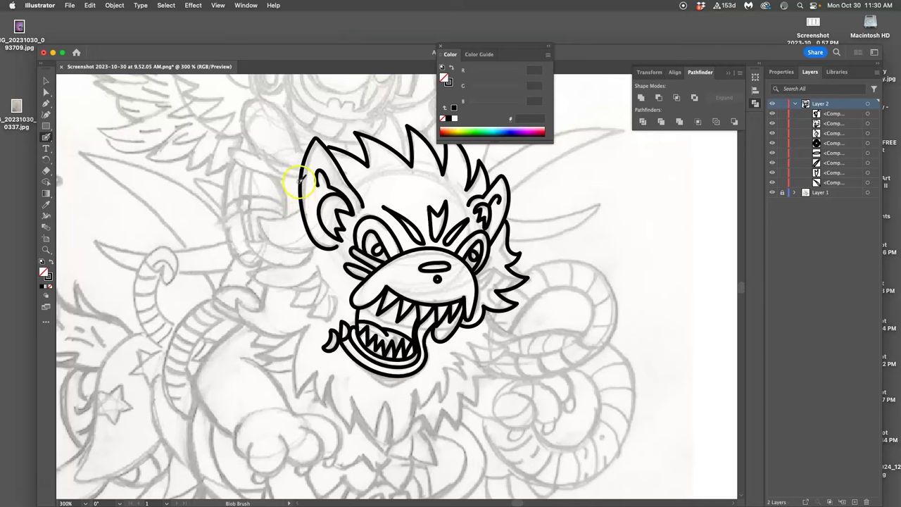
Trace the curved fur tufts from the left ear's outer edge down the left cheek with the Blob Brush.
{"action": "mouse_move", "coordinate": [299, 182]}
{"action": "left_mouse_down"}
{"action": "mouse_move", "coordinate": [275, 198]}
{"action": "mouse_move", "coordinate": [300, 208]}
{"action": "mouse_move", "coordinate": [262, 219]}
{"action": "mouse_move", "coordinate": [281, 246]}
{"action": "mouse_move", "coordinate": [305, 249]}
{"action": "mouse_move", "coordinate": [243, 237]}
{"action": "mouse_move", "coordinate": [260, 258]}
{"action": "mouse_move", "coordinate": [304, 268]}
{"action": "left_mouse_up"}
{"action": "mouse_move", "coordinate": [247, 268]}
{"action": "left_mouse_down"}
{"action": "mouse_move", "coordinate": [260, 282]}
{"action": "mouse_move", "coordinate": [291, 288]}
{"action": "mouse_move", "coordinate": [305, 279]}
{"action": "left_mouse_up"}
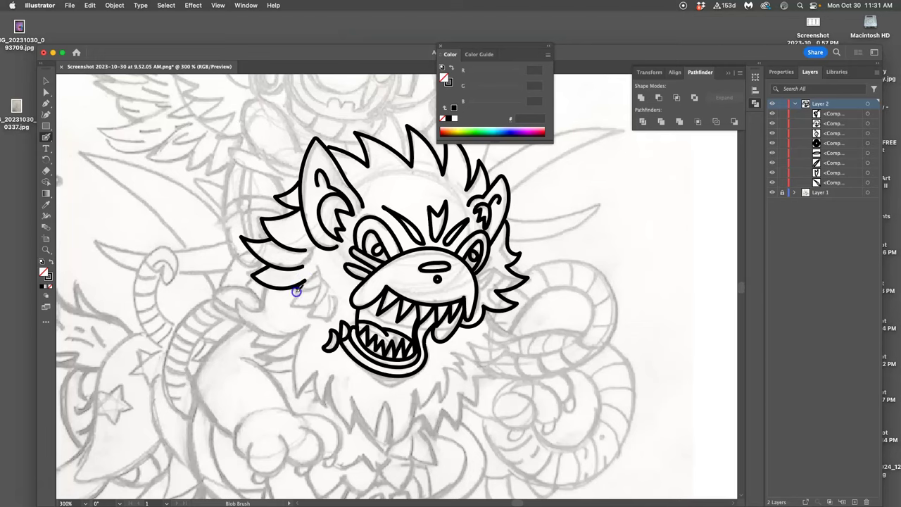
{"action": "mouse_move", "coordinate": [297, 291]}
{"action": "left_mouse_down"}
{"action": "mouse_move", "coordinate": [287, 306]}
{"action": "mouse_move", "coordinate": [309, 322]}
{"action": "mouse_move", "coordinate": [324, 318]}
{"action": "left_mouse_up"}
Ink the small jagged tuft and the short mark beside it inside the left cheek, redoing the faulty stroke.
{"action": "mouse_move", "coordinate": [322, 261]}
{"action": "left_mouse_down"}
{"action": "mouse_move", "coordinate": [333, 287]}
{"action": "mouse_move", "coordinate": [316, 276]}
{"action": "left_mouse_up"}
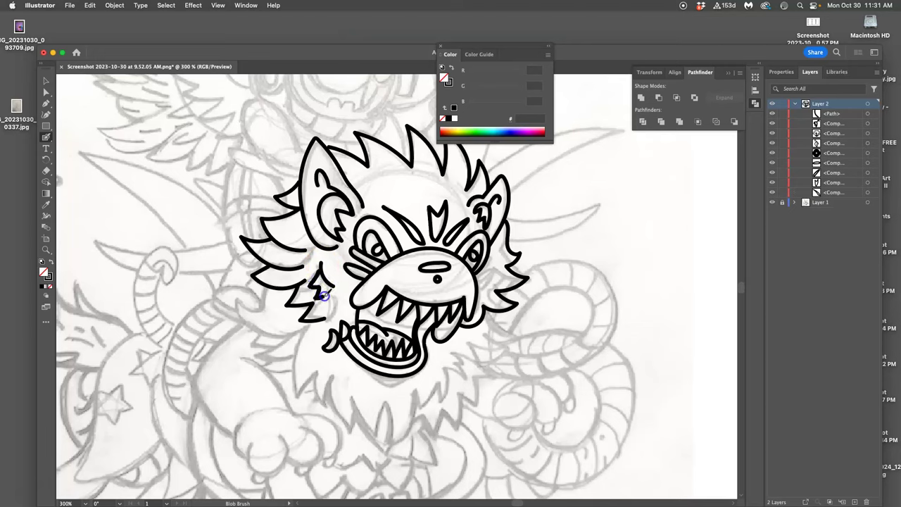
{"action": "key", "text": "cmd+z"}
{"action": "mouse_move", "coordinate": [324, 295]}
{"action": "left_mouse_down"}
{"action": "mouse_move", "coordinate": [343, 305]}
{"action": "mouse_move", "coordinate": [336, 297]}
{"action": "left_mouse_up"}
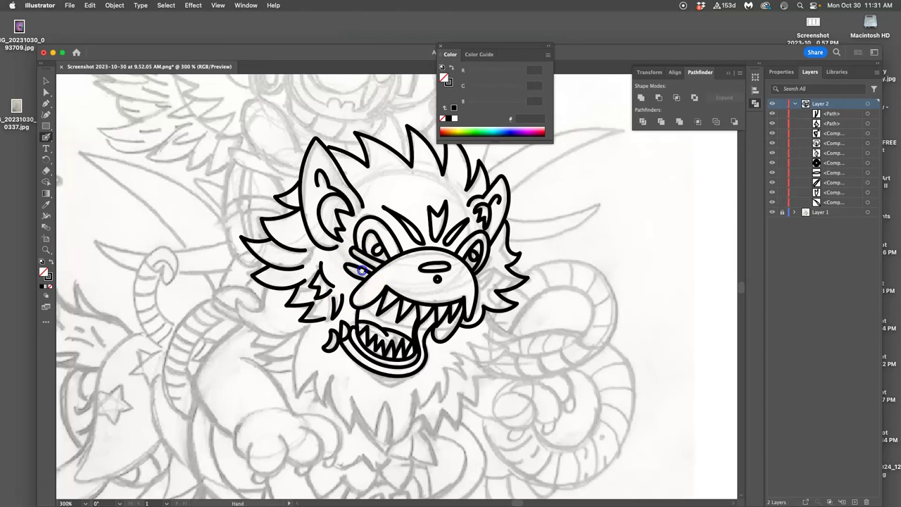
Trace the beard fur from the left cheek down to the chin's point and up the right side to the jaw.
{"action": "left_click_drag", "start_coordinate": [362, 270], "coordinate": [393, 231]}
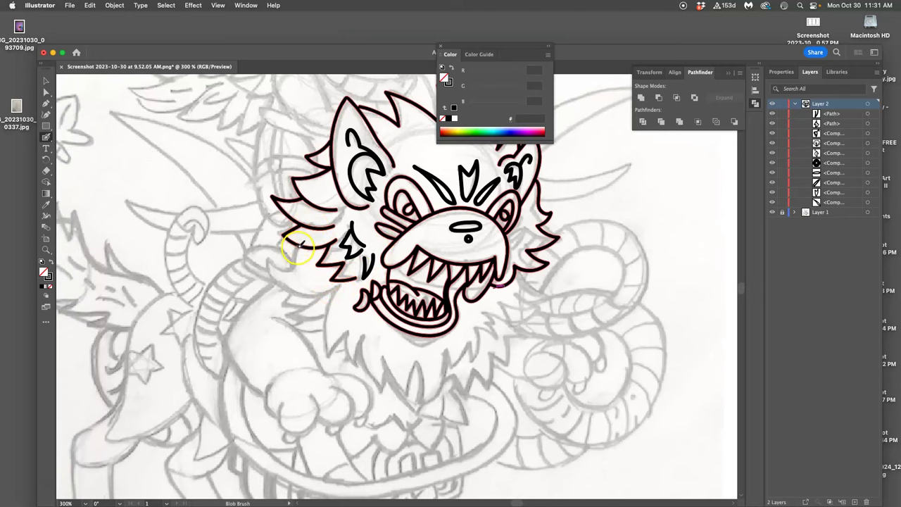
{"action": "mouse_move", "coordinate": [300, 246]}
{"action": "left_mouse_down"}
{"action": "mouse_move", "coordinate": [269, 261]}
{"action": "mouse_move", "coordinate": [272, 275]}
{"action": "mouse_move", "coordinate": [300, 292]}
{"action": "mouse_move", "coordinate": [334, 291]}
{"action": "mouse_move", "coordinate": [324, 324]}
{"action": "mouse_move", "coordinate": [332, 352]}
{"action": "mouse_move", "coordinate": [348, 329]}
{"action": "mouse_move", "coordinate": [355, 364]}
{"action": "mouse_move", "coordinate": [364, 337]}
{"action": "mouse_move", "coordinate": [383, 394]}
{"action": "mouse_move", "coordinate": [381, 361]}
{"action": "mouse_move", "coordinate": [417, 414]}
{"action": "left_mouse_up"}
{"action": "key", "text": "space"}
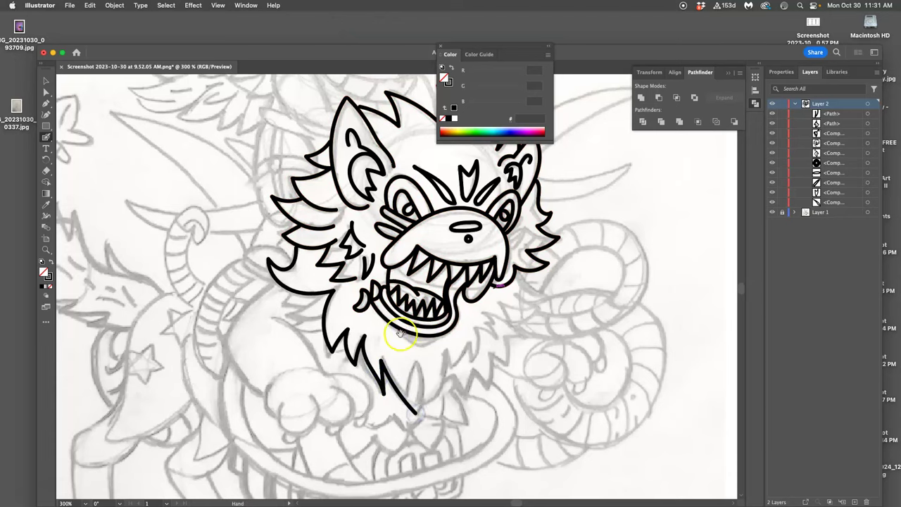
{"action": "left_click_drag", "start_coordinate": [400, 332], "coordinate": [364, 271]}
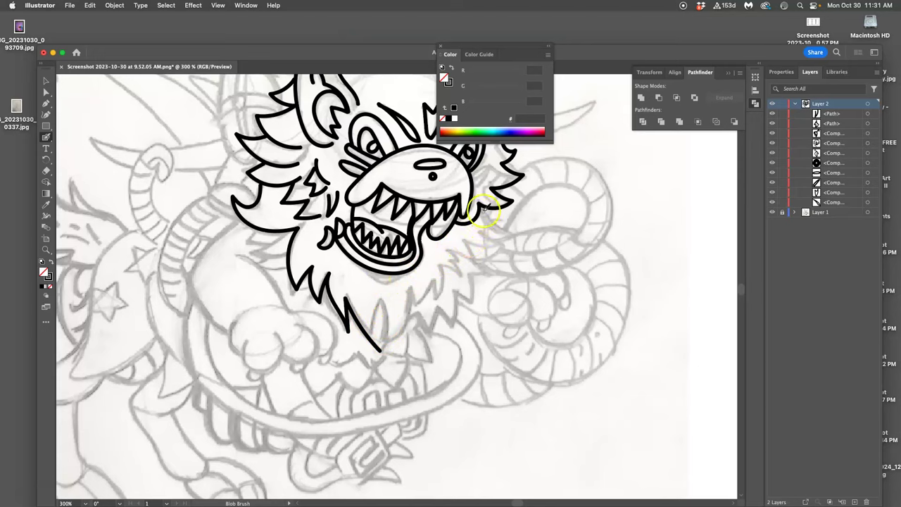
{"action": "mouse_move", "coordinate": [488, 207]}
{"action": "left_mouse_down"}
{"action": "mouse_move", "coordinate": [514, 235]}
{"action": "mouse_move", "coordinate": [485, 232]}
{"action": "mouse_move", "coordinate": [504, 246]}
{"action": "mouse_move", "coordinate": [467, 244]}
{"action": "mouse_move", "coordinate": [477, 267]}
{"action": "mouse_move", "coordinate": [450, 249]}
{"action": "mouse_move", "coordinate": [463, 279]}
{"action": "mouse_move", "coordinate": [440, 266]}
{"action": "mouse_move", "coordinate": [437, 304]}
{"action": "mouse_move", "coordinate": [433, 282]}
{"action": "left_mouse_up"}
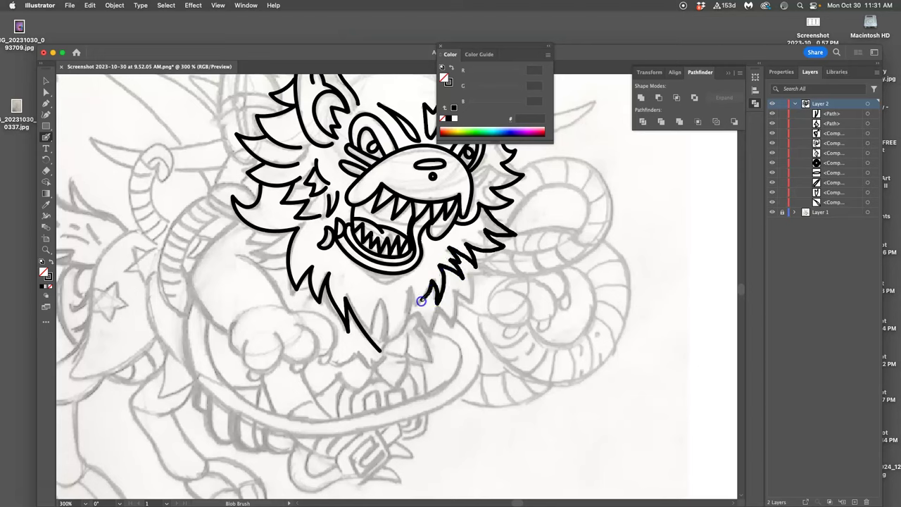
{"action": "mouse_move", "coordinate": [414, 302]}
{"action": "left_mouse_down"}
{"action": "mouse_move", "coordinate": [382, 346]}
{"action": "mouse_move", "coordinate": [380, 305]}
{"action": "mouse_move", "coordinate": [377, 324]}
{"action": "left_mouse_up"}
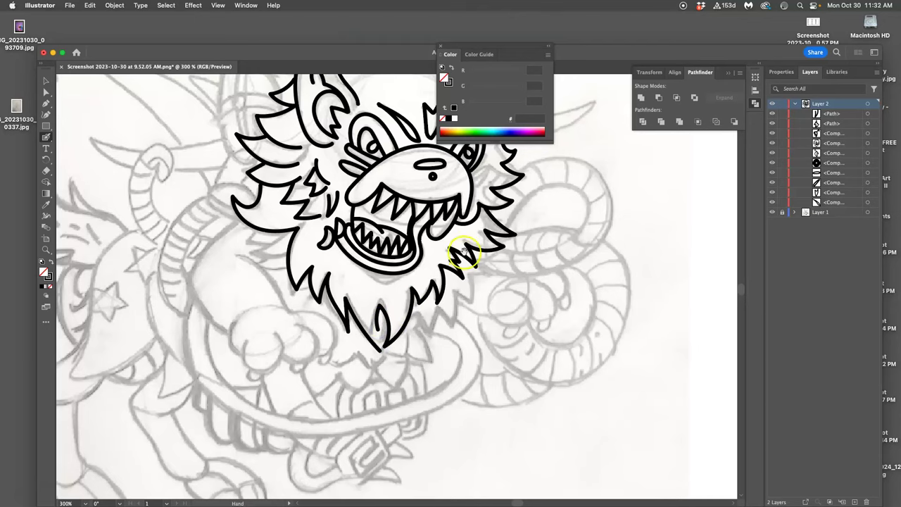
{"action": "left_click_drag", "start_coordinate": [468, 293], "coordinate": [443, 244]}
{"action": "left_click_drag", "start_coordinate": [351, 281], "coordinate": [354, 296]}
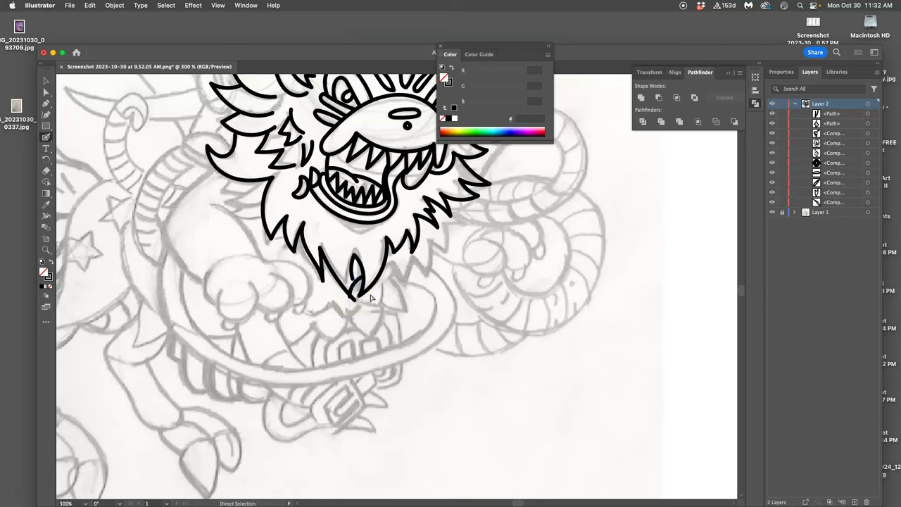
{"action": "left_click_drag", "start_coordinate": [372, 289], "coordinate": [370, 297]}
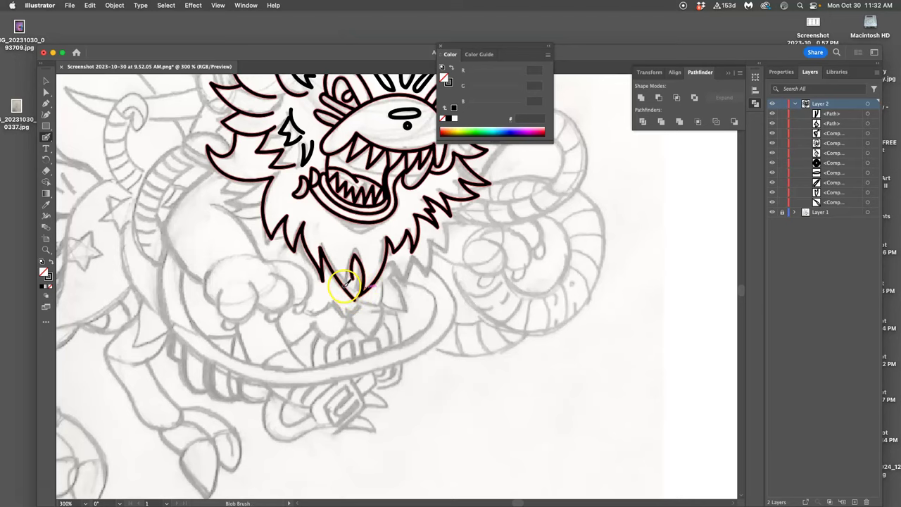
{"action": "left_click_drag", "start_coordinate": [350, 261], "coordinate": [355, 256]}
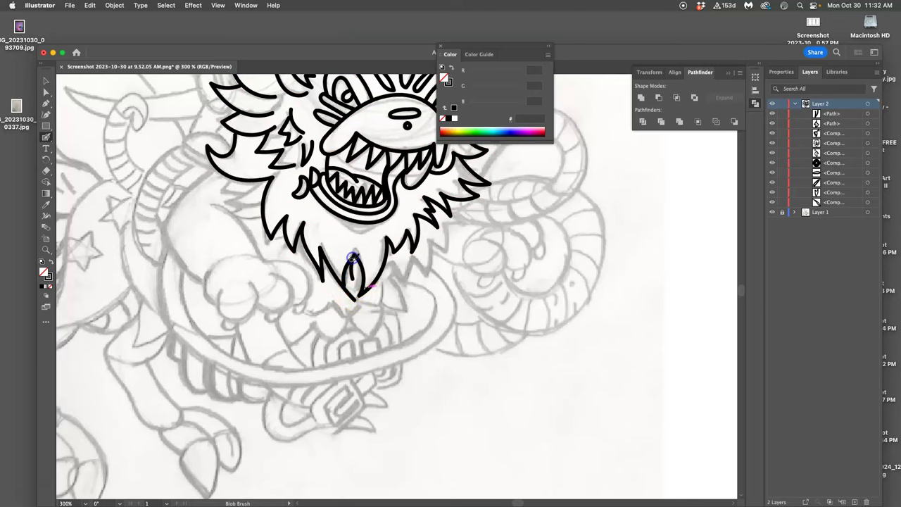
{"action": "key", "text": "super+z"}
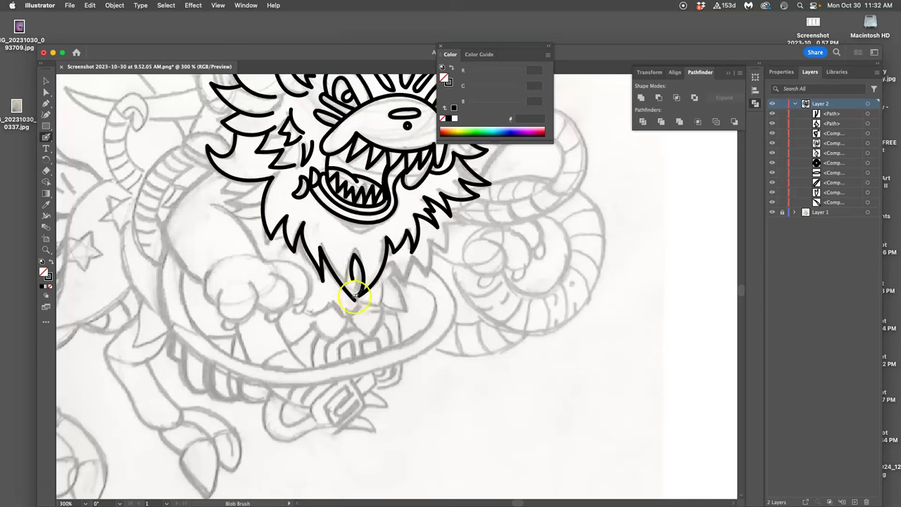
{"action": "key", "text": "super+z"}
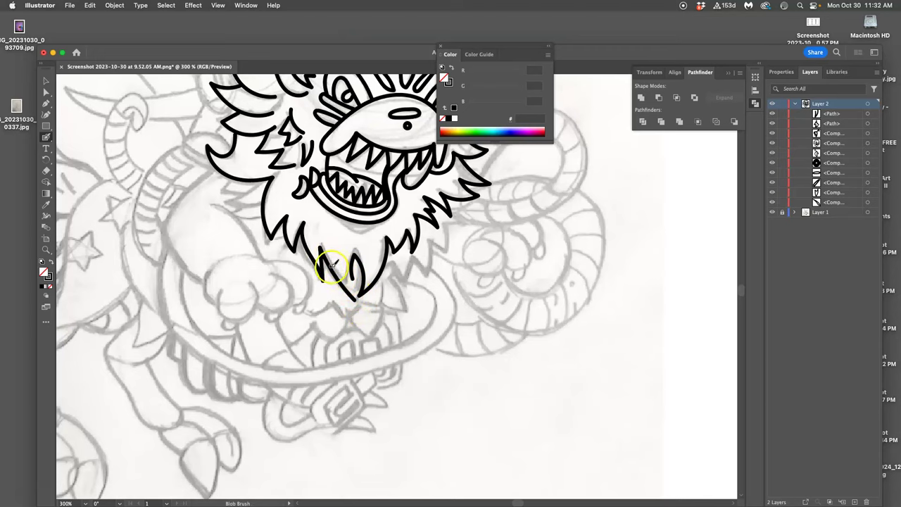
Erase the overshooting line at the beard's tip and ink small pointed tufts there with the Blob Brush.
{"action": "left_click_drag", "start_coordinate": [359, 281], "coordinate": [353, 291]}
{"action": "left_click", "coordinate": [46, 171]}
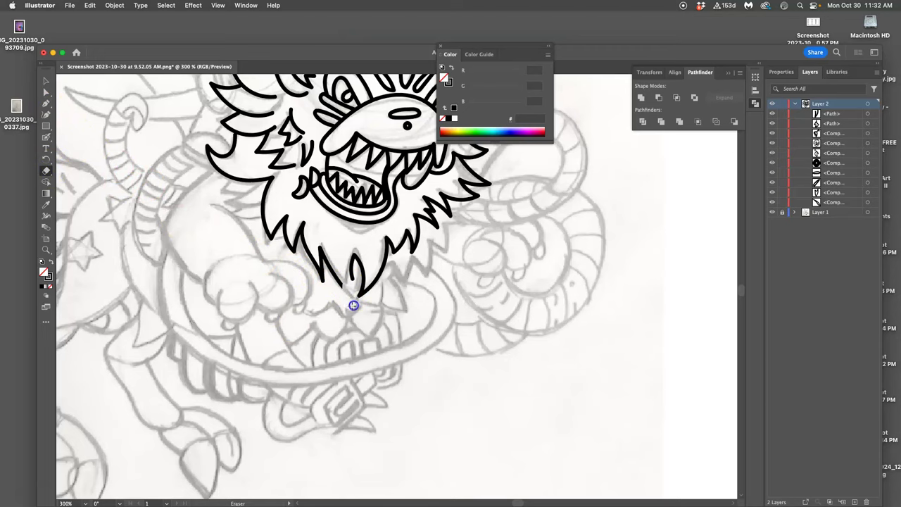
{"action": "left_click", "coordinate": [46, 138]}
{"action": "left_click_drag", "start_coordinate": [317, 251], "coordinate": [345, 295]}
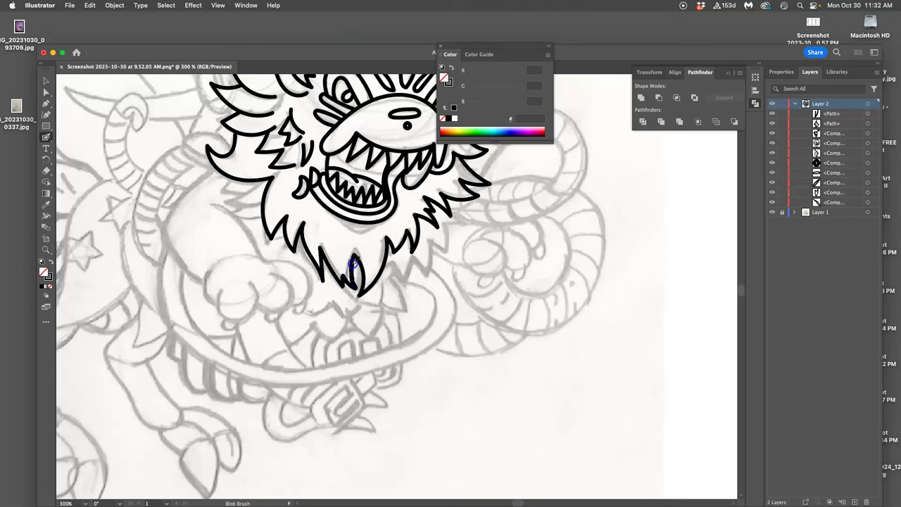
{"action": "left_click_drag", "start_coordinate": [353, 264], "coordinate": [357, 257]}
{"action": "key", "text": "space"}
{"action": "mouse_move", "coordinate": [406, 281]}
{"action": "left_mouse_down"}
{"action": "mouse_move", "coordinate": [321, 329]}
{"action": "mouse_move", "coordinate": [314, 322]}
{"action": "mouse_move", "coordinate": [324, 310]}
{"action": "mouse_move", "coordinate": [344, 324]}
{"action": "mouse_move", "coordinate": [349, 290]}
{"action": "mouse_move", "coordinate": [356, 298]}
{"action": "mouse_move", "coordinate": [363, 292]}
{"action": "mouse_move", "coordinate": [361, 273]}
{"action": "mouse_move", "coordinate": [378, 274]}
{"action": "left_mouse_up"}
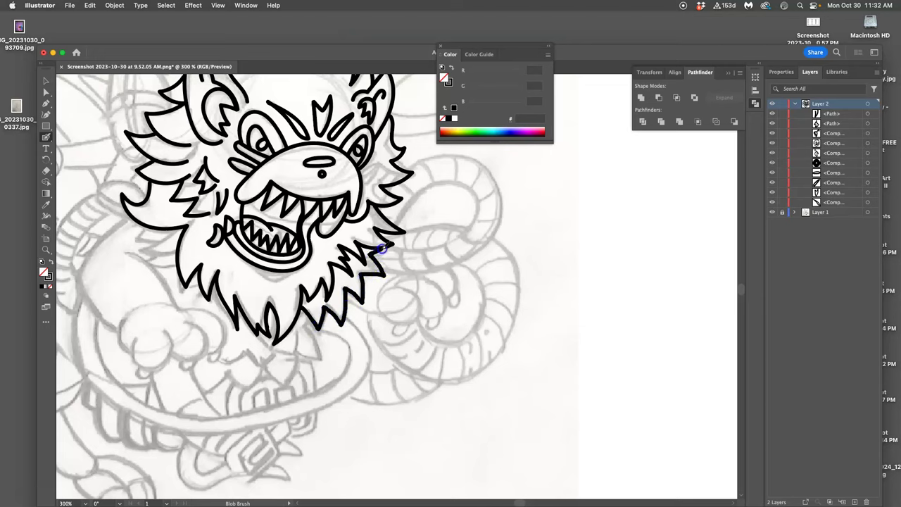
{"action": "key", "text": "space"}
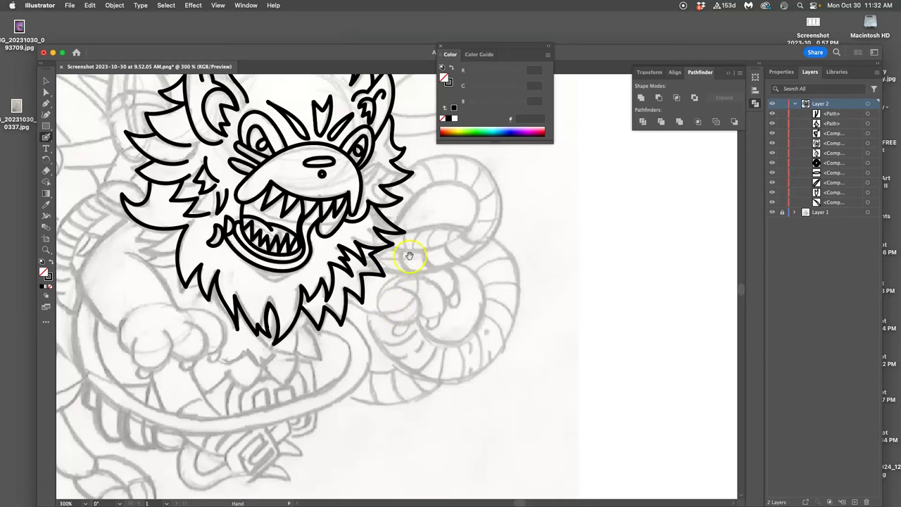
{"action": "left_click_drag", "start_coordinate": [409, 256], "coordinate": [406, 294]}
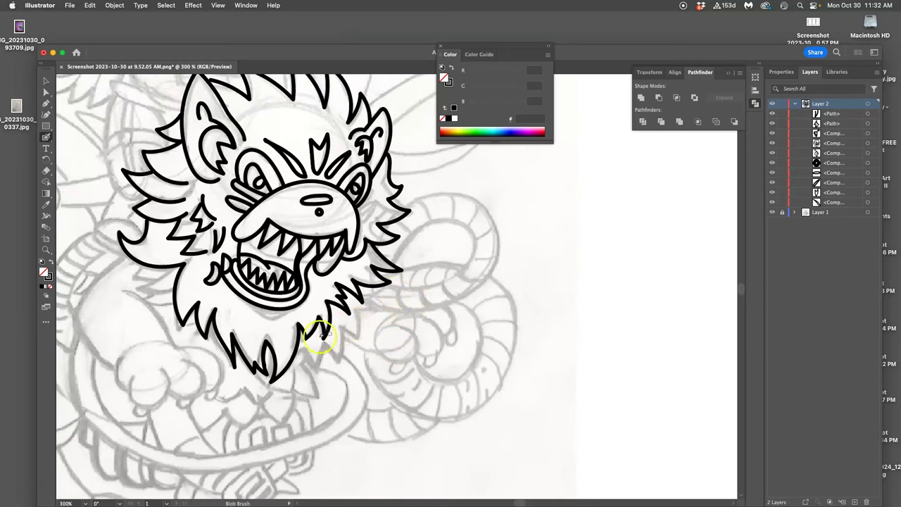
Trace the outer layer of jagged fur along the beard's right side, from near the tip up to the cheek.
{"action": "left_click_drag", "start_coordinate": [320, 337], "coordinate": [298, 344]}
{"action": "left_click", "coordinate": [301, 346], "text": "super"}
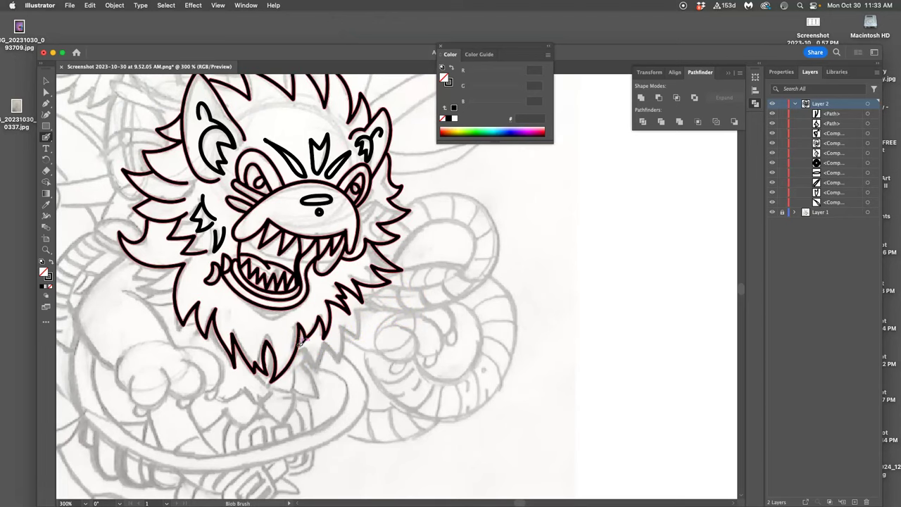
{"action": "mouse_move", "coordinate": [299, 345]}
{"action": "left_mouse_down"}
{"action": "mouse_move", "coordinate": [314, 365]}
{"action": "mouse_move", "coordinate": [322, 345]}
{"action": "mouse_move", "coordinate": [337, 367]}
{"action": "mouse_move", "coordinate": [341, 331]}
{"action": "mouse_move", "coordinate": [351, 341]}
{"action": "mouse_move", "coordinate": [362, 308]}
{"action": "mouse_move", "coordinate": [371, 311]}
{"action": "left_mouse_up"}
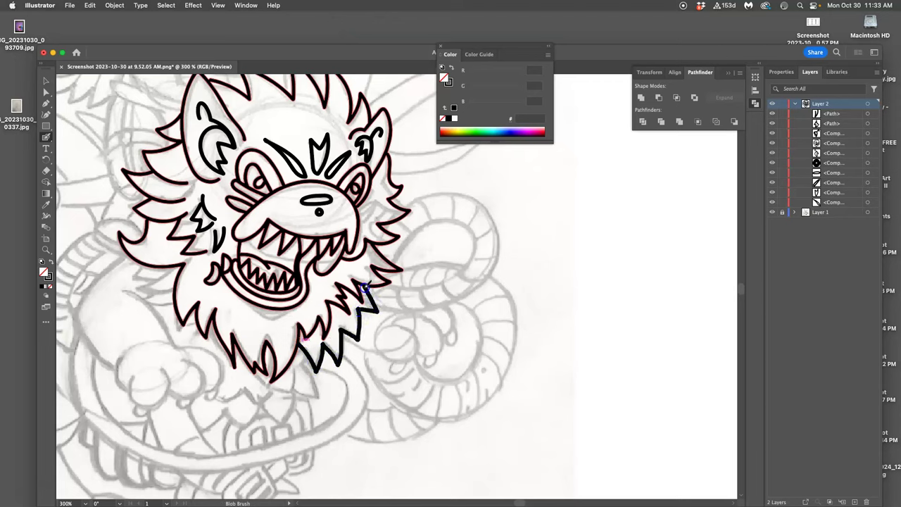
{"action": "left_click_drag", "start_coordinate": [365, 284], "coordinate": [473, 352]}
Ink the short wrinkle lines below the right eye beside the snout with the Blob Brush.
{"action": "left_click_drag", "start_coordinate": [384, 269], "coordinate": [335, 262]}
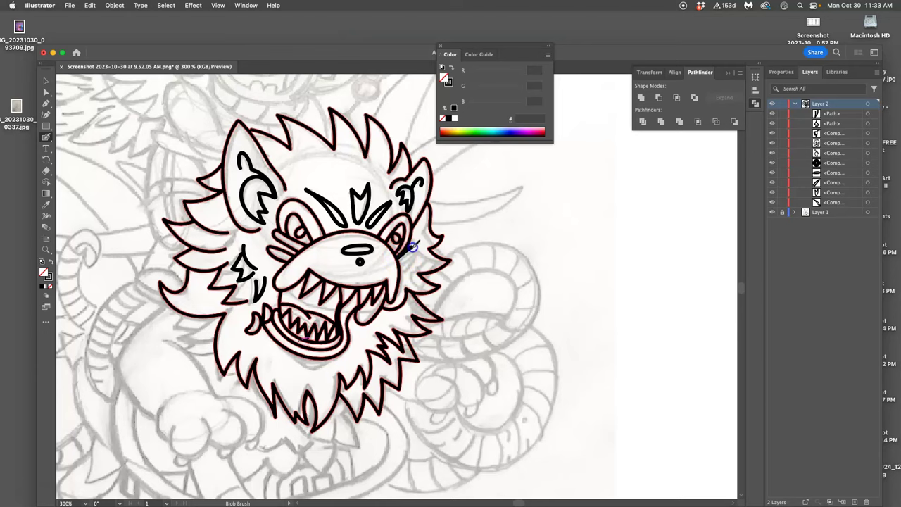
{"action": "left_click_drag", "start_coordinate": [403, 263], "coordinate": [400, 264]}
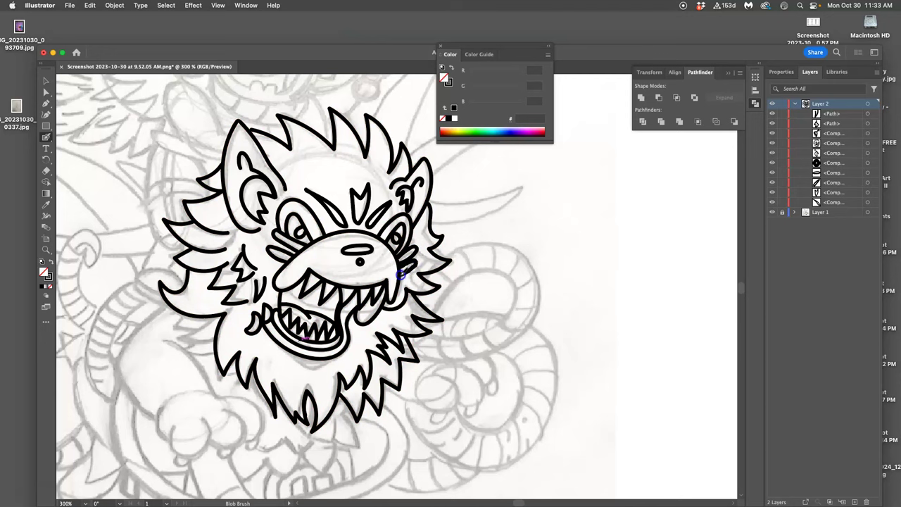
{"action": "mouse_move", "coordinate": [442, 279]}
{"action": "left_mouse_down"}
{"action": "mouse_move", "coordinate": [417, 315]}
{"action": "mouse_move", "coordinate": [438, 286]}
{"action": "left_mouse_up"}
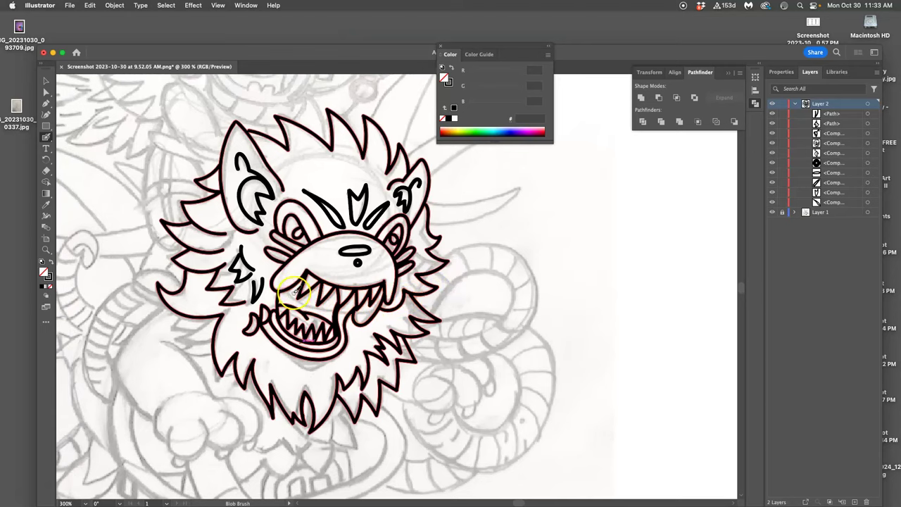
Try to draw extra back teeth behind the upper teeth inside the open mouth.
{"action": "mouse_move", "coordinate": [294, 290]}
{"action": "left_mouse_down"}
{"action": "mouse_move", "coordinate": [301, 279]}
{"action": "mouse_move", "coordinate": [294, 287]}
{"action": "mouse_move", "coordinate": [310, 294]}
{"action": "left_mouse_up"}
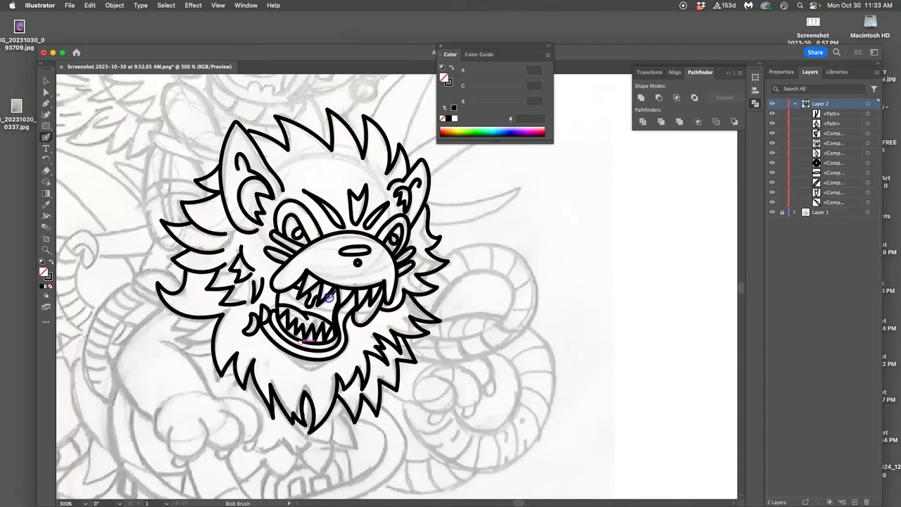
Draw two short curved shading lines on the chin just below the lower jaw with the Blob Brush.
{"action": "mouse_move", "coordinate": [346, 322]}
{"action": "left_mouse_down"}
{"action": "mouse_move", "coordinate": [413, 308]}
{"action": "mouse_move", "coordinate": [409, 292]}
{"action": "mouse_move", "coordinate": [408, 307]}
{"action": "left_mouse_up"}
{"action": "key", "text": "super+a"}
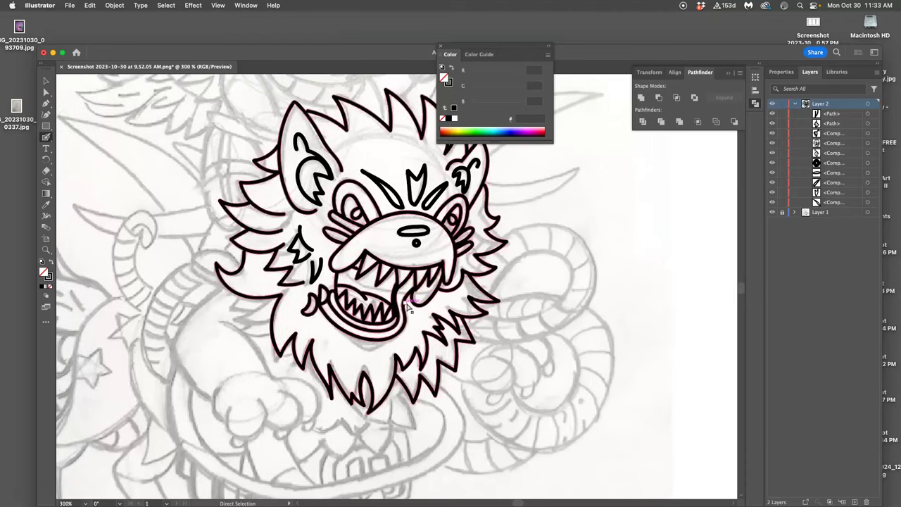
{"action": "mouse_move", "coordinate": [374, 336]}
{"action": "left_mouse_down"}
{"action": "mouse_move", "coordinate": [396, 388]}
{"action": "mouse_move", "coordinate": [398, 306]}
{"action": "mouse_move", "coordinate": [368, 311]}
{"action": "mouse_move", "coordinate": [400, 317]}
{"action": "left_mouse_up"}
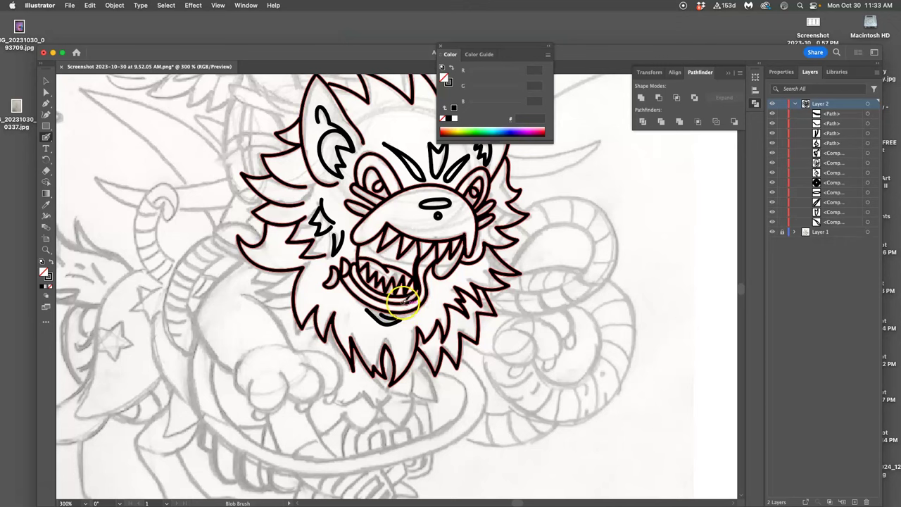
Examine the inked head as a whole against the rest of the pencil sketch.
{"action": "key", "text": "super+minus"}
{"action": "key", "text": "super+minus"}
{"action": "key", "text": "super+shift+a"}
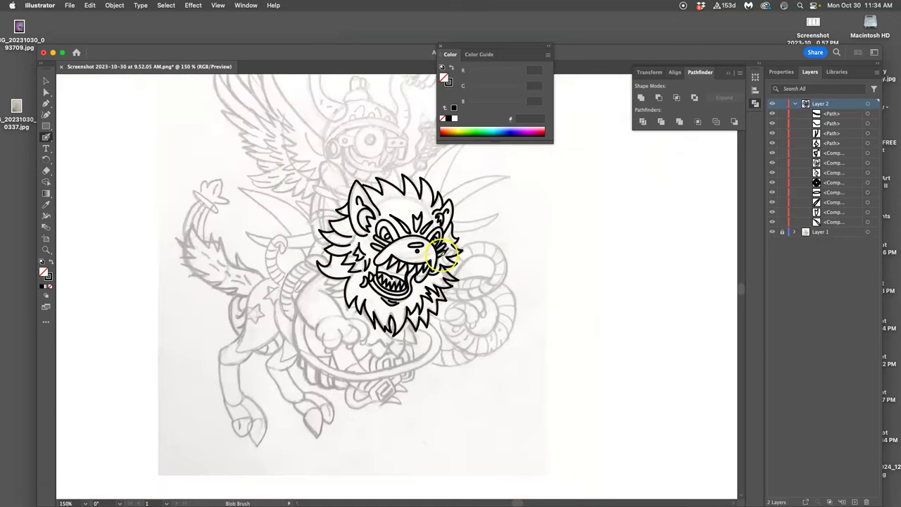
{"action": "left_click_drag", "start_coordinate": [432, 262], "coordinate": [416, 290]}
{"action": "key", "text": "super+a"}
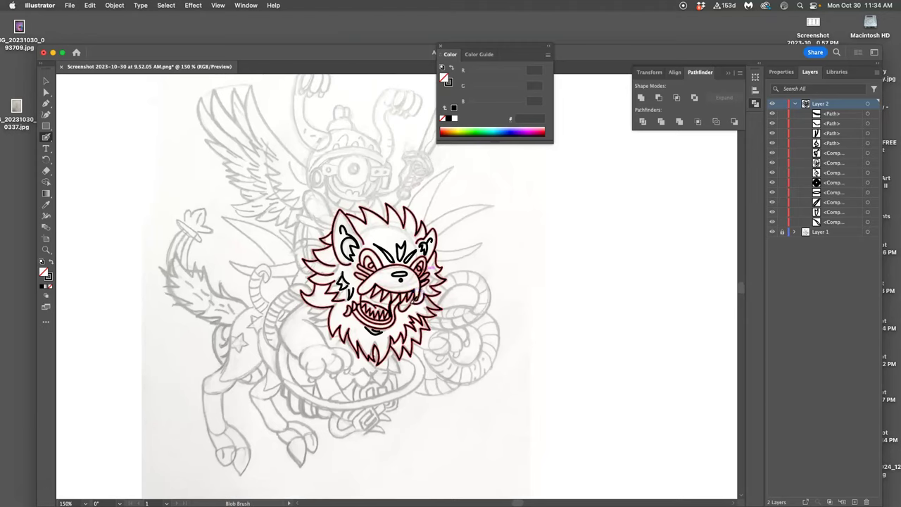
{"action": "key", "text": "super+equal"}
{"action": "key", "text": "super+shift+a"}
{"action": "key", "text": "super+equal"}
{"action": "key", "text": "super+equal"}
{"action": "key", "text": "shift+b"}
{"action": "scroll", "coordinate": [409, 315], "scroll_direction": "down", "scroll_amount": 2}
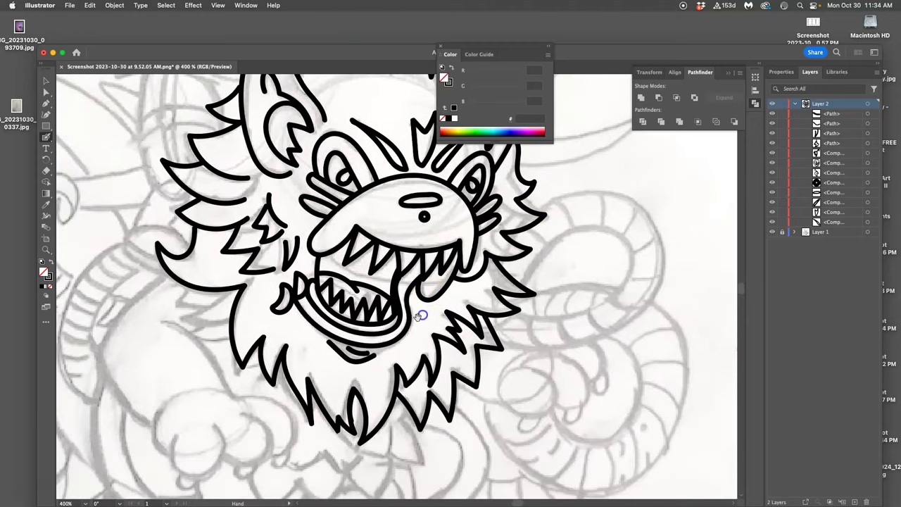
Join the two curved chin lines below the jaw into one pointed mark with the Blob Brush.
{"action": "left_click_drag", "start_coordinate": [362, 361], "coordinate": [373, 357]}
{"action": "key", "text": "a"}
{"action": "left_click_drag", "start_coordinate": [377, 353], "coordinate": [376, 354]}
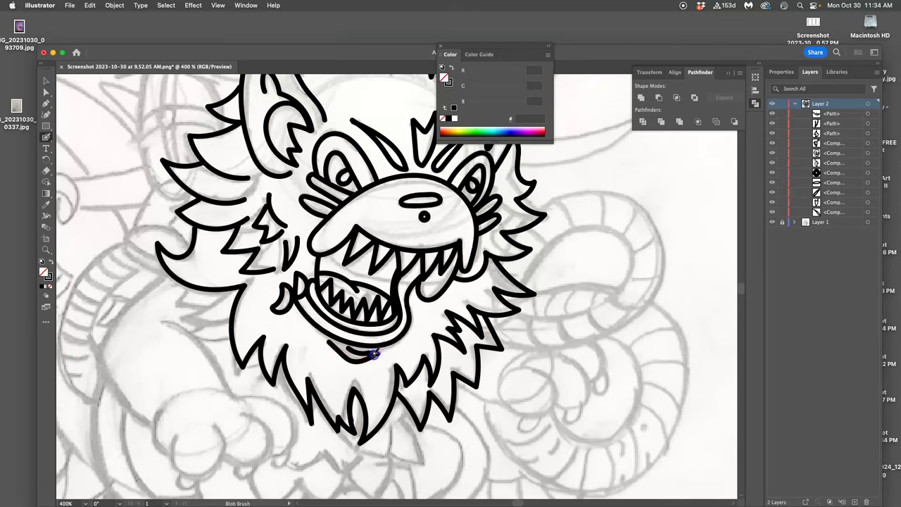
Reshape the rough joined end of the chin mark below the jaw into a clean sharp tip with the Pencil.
{"action": "key", "text": "a"}
{"action": "key", "text": "super+equal"}
{"action": "key", "text": "super+equal"}
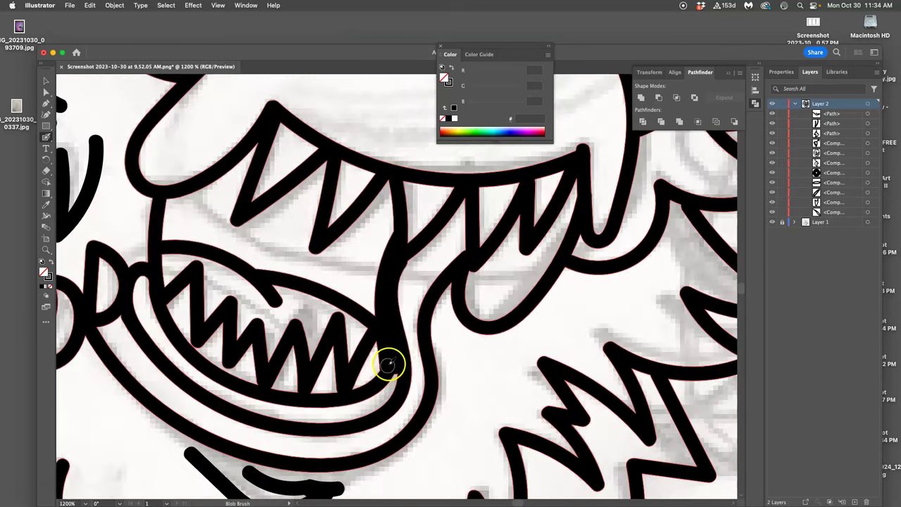
{"action": "key", "text": "shift+b"}
{"action": "key", "text": "super+equal"}
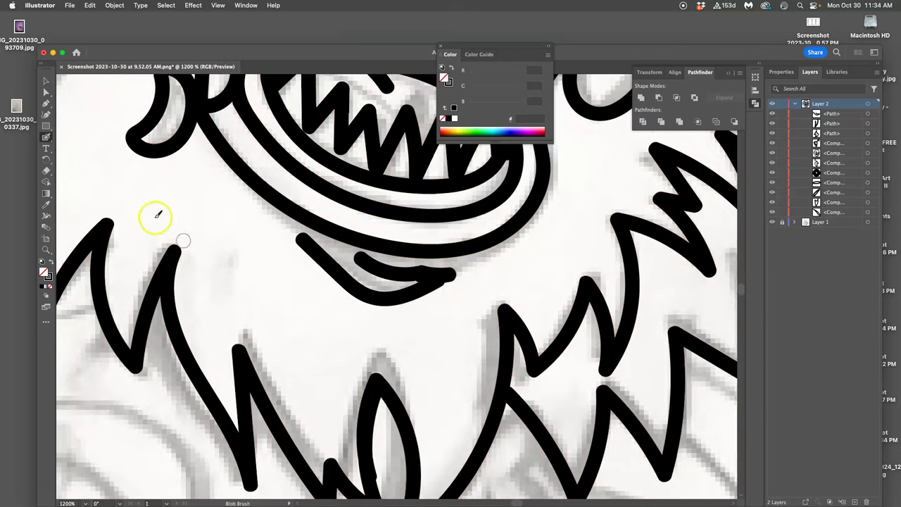
{"action": "left_click_drag", "start_coordinate": [46, 139], "coordinate": [78, 144]}
{"action": "left_click_drag", "start_coordinate": [427, 288], "coordinate": [430, 283]}
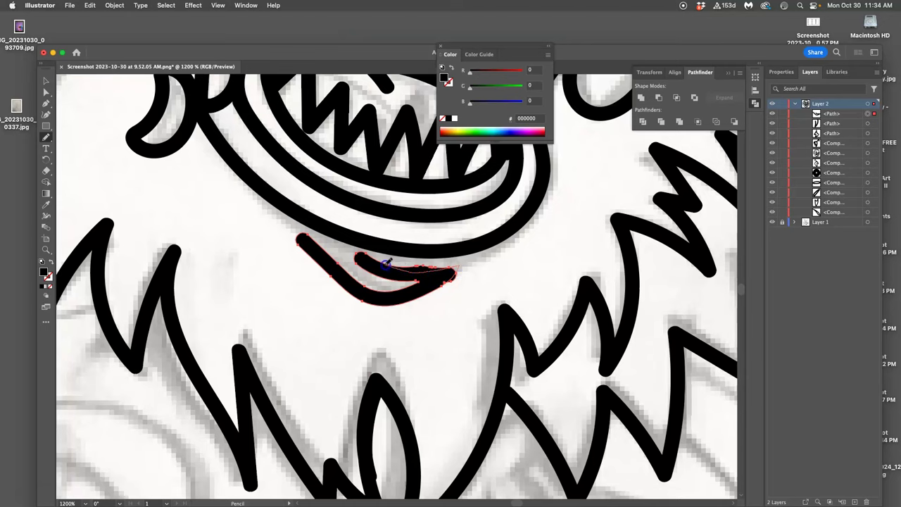
{"action": "left_click_drag", "start_coordinate": [385, 265], "coordinate": [385, 264]}
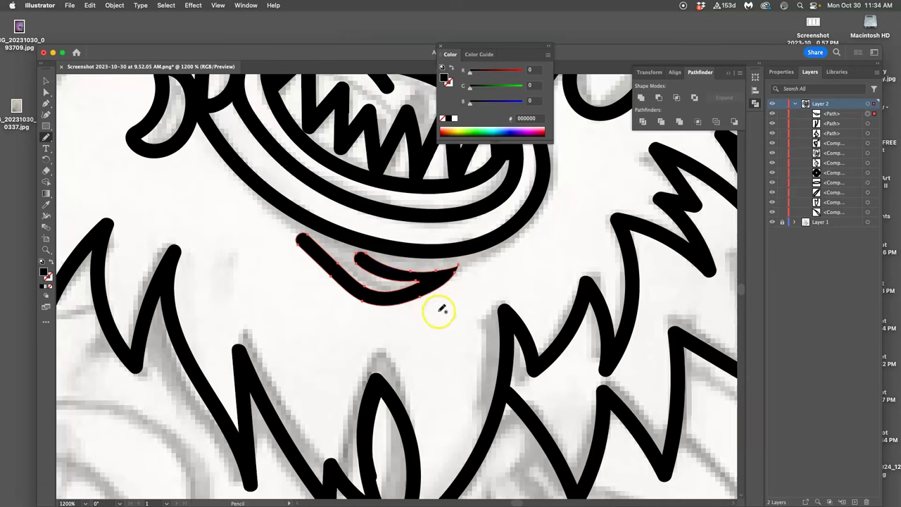
Examine the whole inked head with its chin mark against the surrounding pencil sketch.
{"action": "key", "text": "super+minus"}
{"action": "key", "text": "super+minus"}
{"action": "key", "text": "super+minus"}
{"action": "key", "text": "super+minus"}
{"action": "key", "text": "super+minus"}
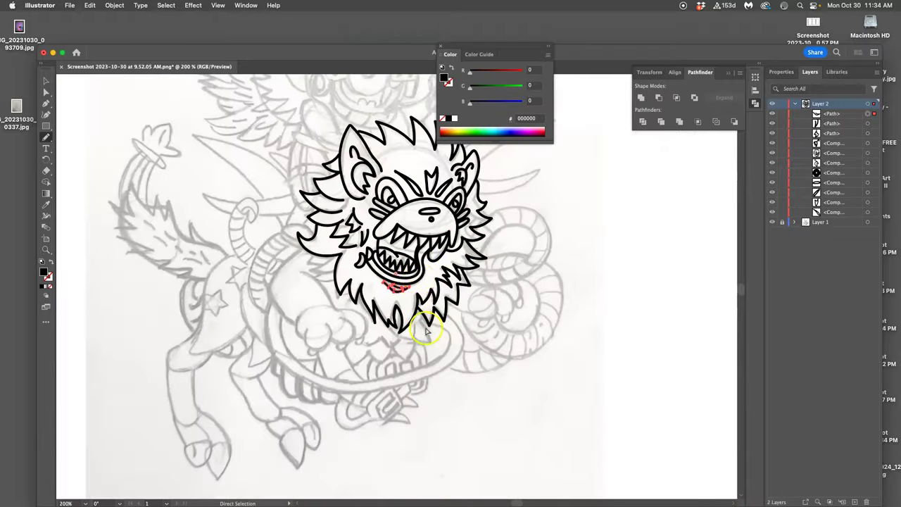
{"action": "left_click_drag", "start_coordinate": [421, 254], "coordinate": [412, 333]}
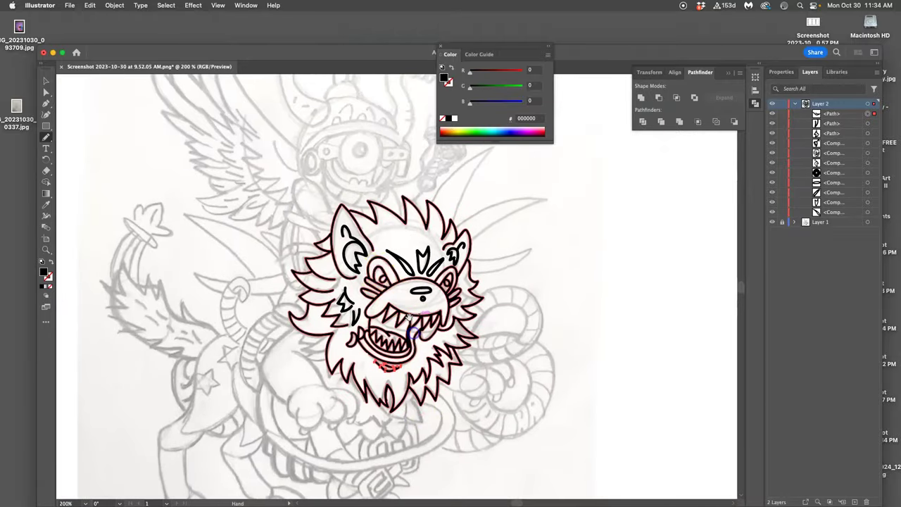
{"action": "left_click", "coordinate": [395, 234], "text": "super"}
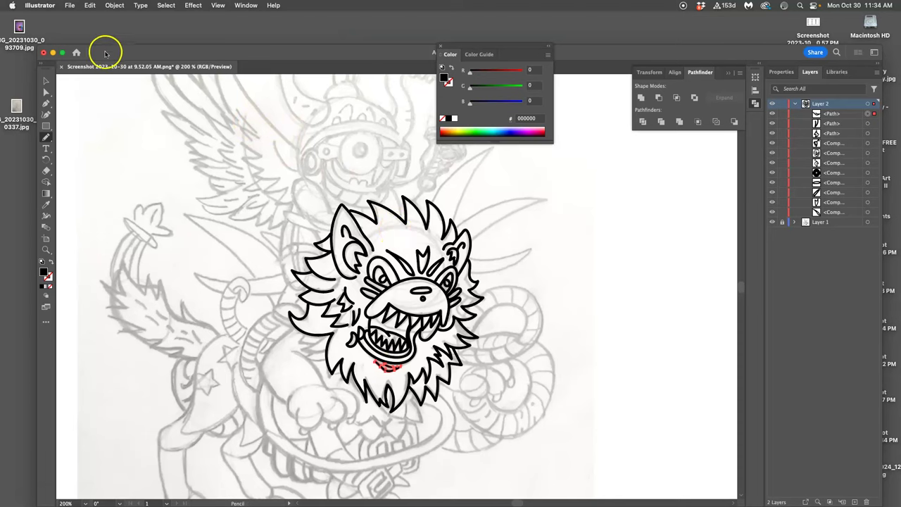
Save the artwork on the computer's Desktop in Adobe Illustrator format, naming it "FA23-1", the person's name, and "Assign 5 Spot Illustration Line Art".
{"action": "left_click", "coordinate": [70, 5]}
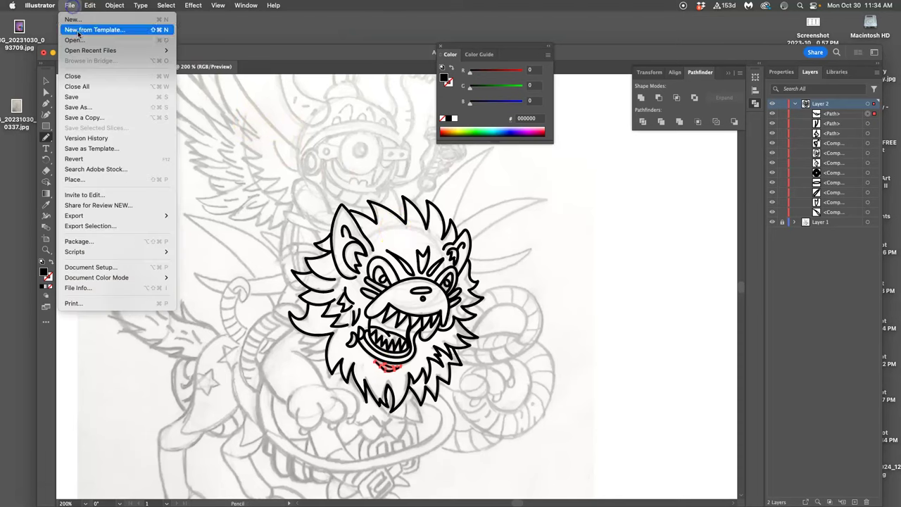
{"action": "left_click", "coordinate": [84, 106]}
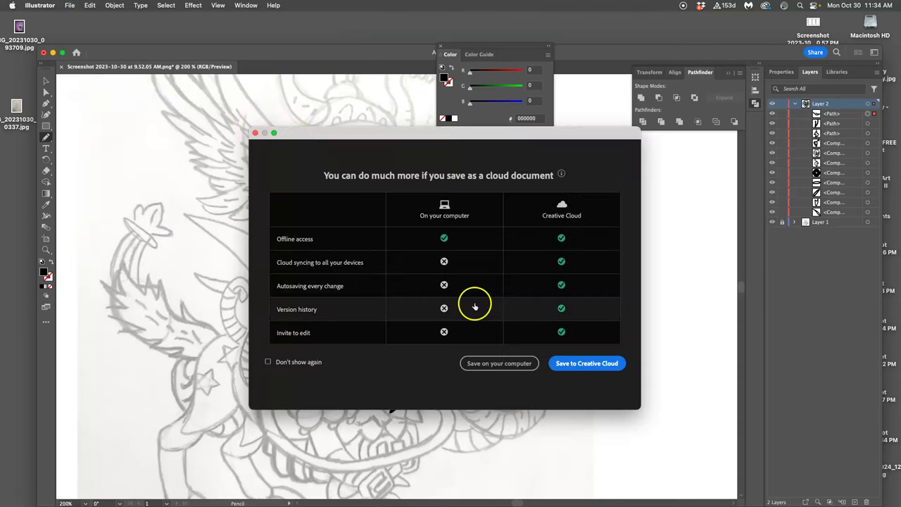
{"action": "left_click", "coordinate": [507, 364]}
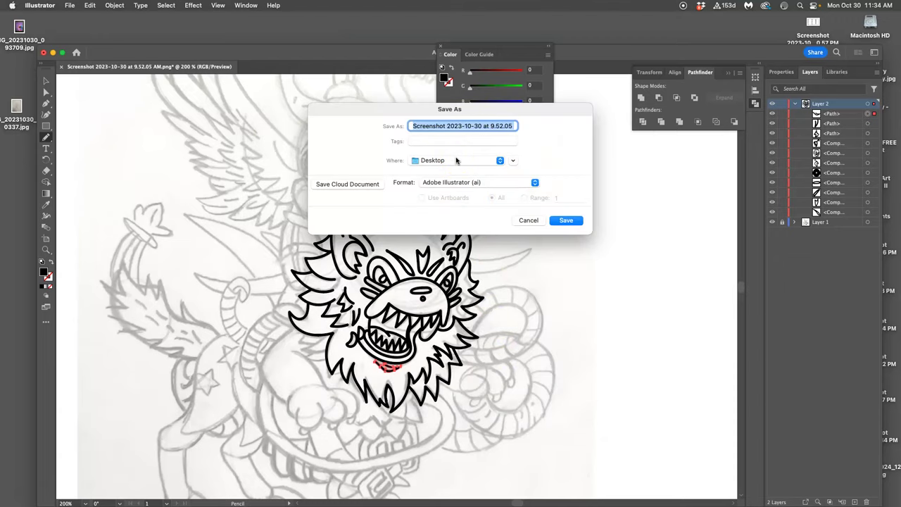
{"action": "type", "text": "FA23-1 Karl Assign 5 Spot .ai"}
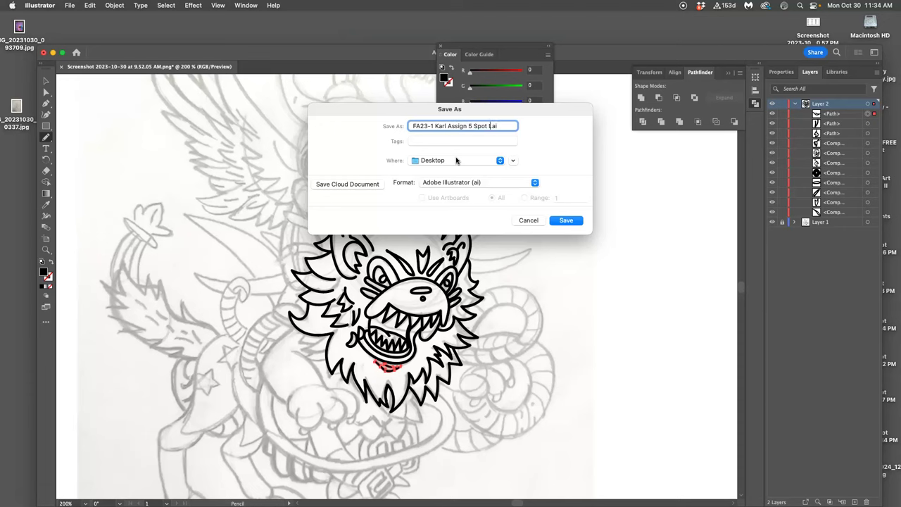
{"action": "type", "text": "on "}
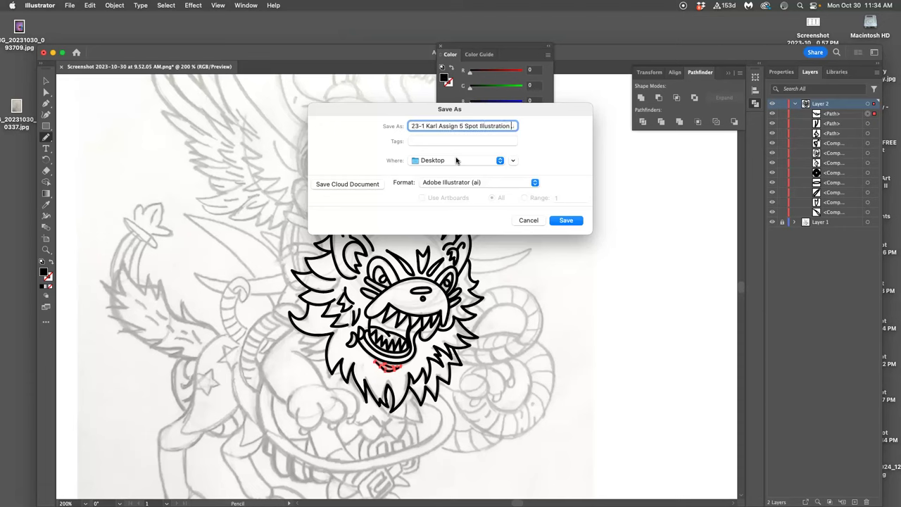
{"action": "type", "text": "Line Art.a"}
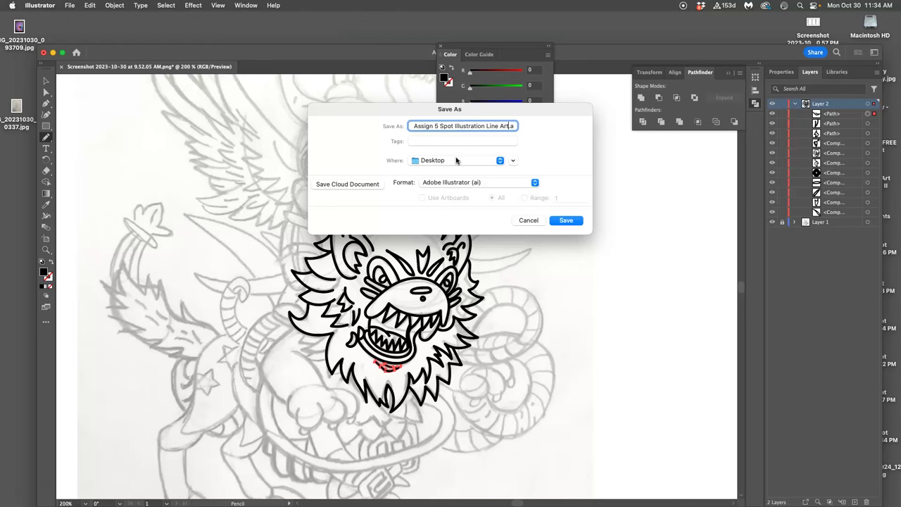
{"action": "left_click", "coordinate": [566, 220]}
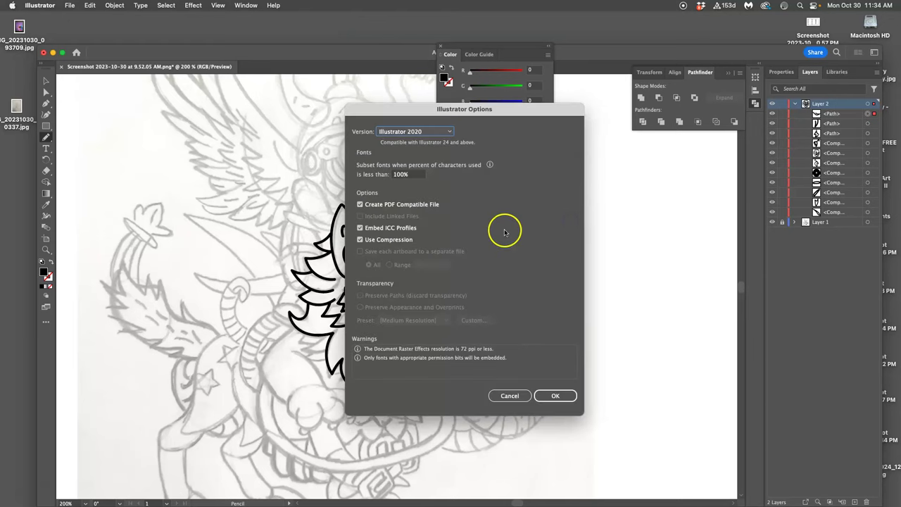
{"action": "left_click", "coordinate": [556, 396]}
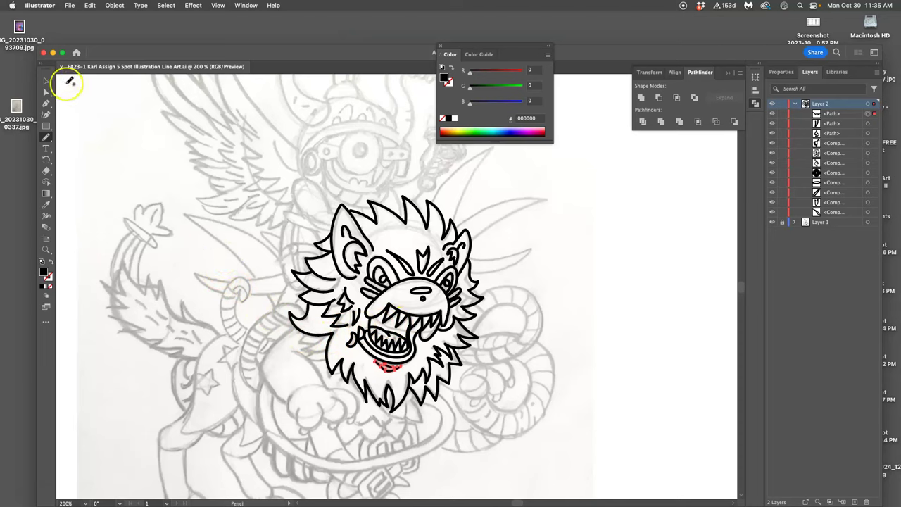
Deselect the chin mark, hide the Layer 1 sketch to check the line art alone, and show the sketch again.
{"action": "left_click", "coordinate": [47, 92]}
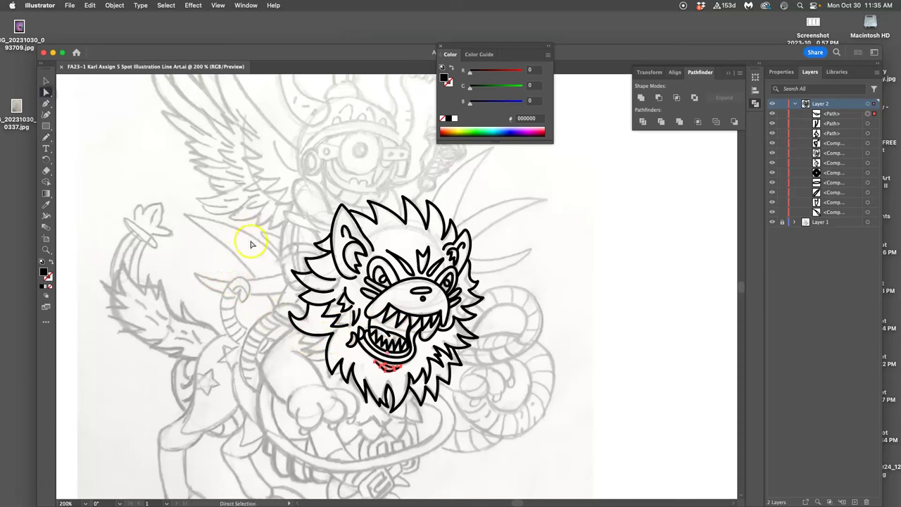
{"action": "left_click", "coordinate": [106, 127]}
{"action": "key", "text": "space"}
{"action": "left_click_drag", "start_coordinate": [322, 312], "coordinate": [356, 253]}
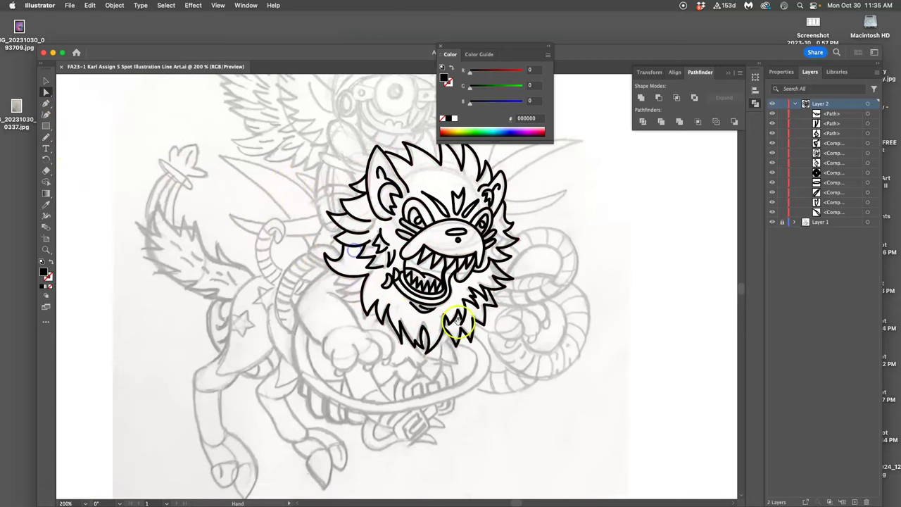
{"action": "left_click_drag", "start_coordinate": [490, 334], "coordinate": [476, 408]}
{"action": "left_click", "coordinate": [771, 222]}
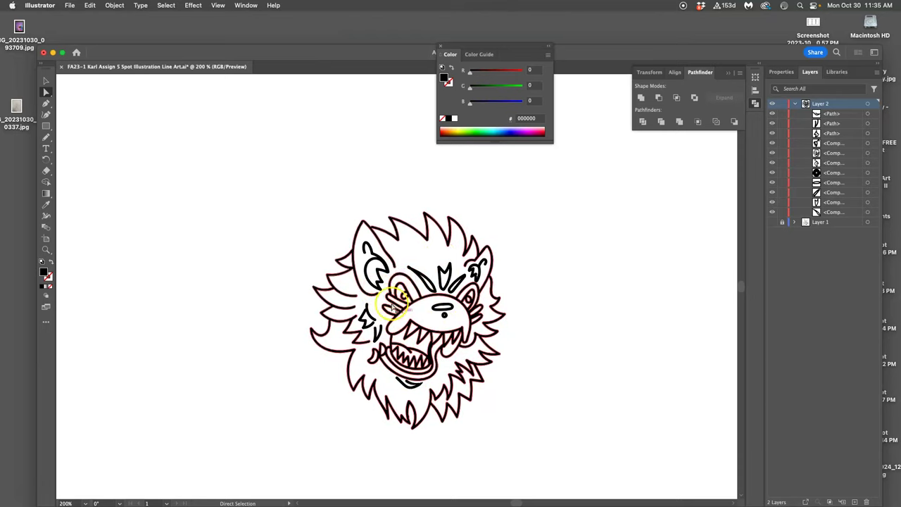
{"action": "left_click", "coordinate": [780, 221]}
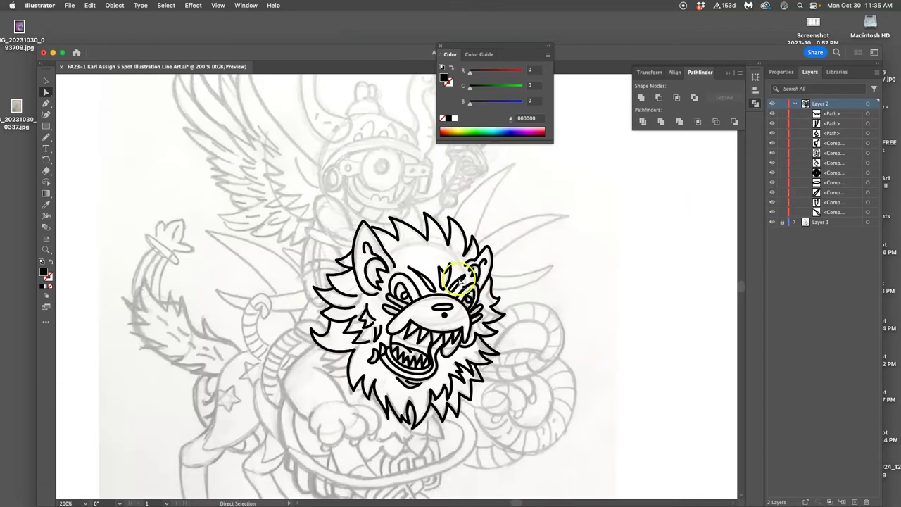
Ink the front leg's outer contour from the mane to the paw and a zigzag fur tuft below the mane with the Blob Brush.
{"action": "left_click_drag", "start_coordinate": [382, 266], "coordinate": [322, 235]}
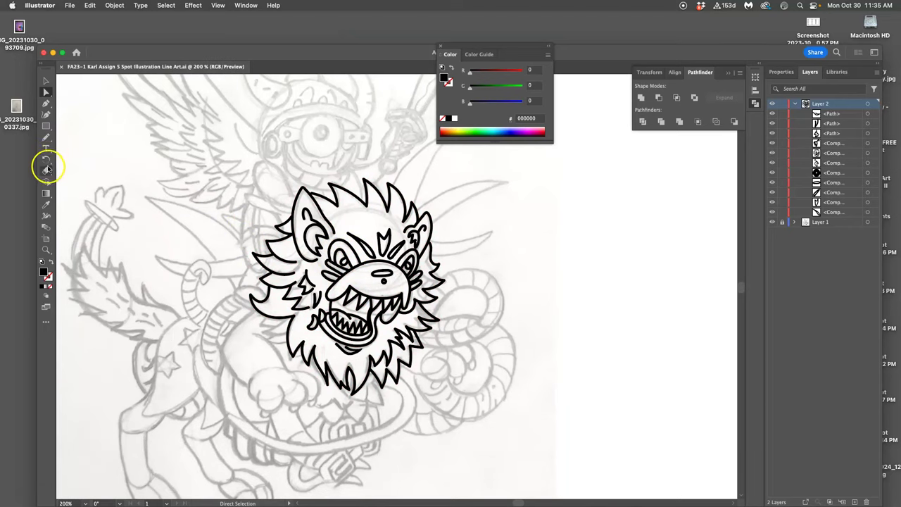
{"action": "left_click_drag", "start_coordinate": [47, 138], "coordinate": [91, 139]}
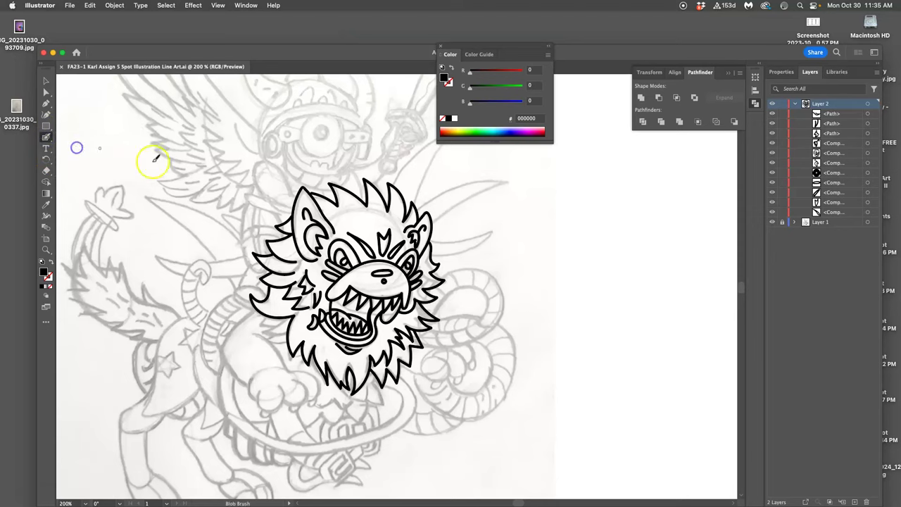
{"action": "left_click_drag", "start_coordinate": [302, 272], "coordinate": [345, 187]}
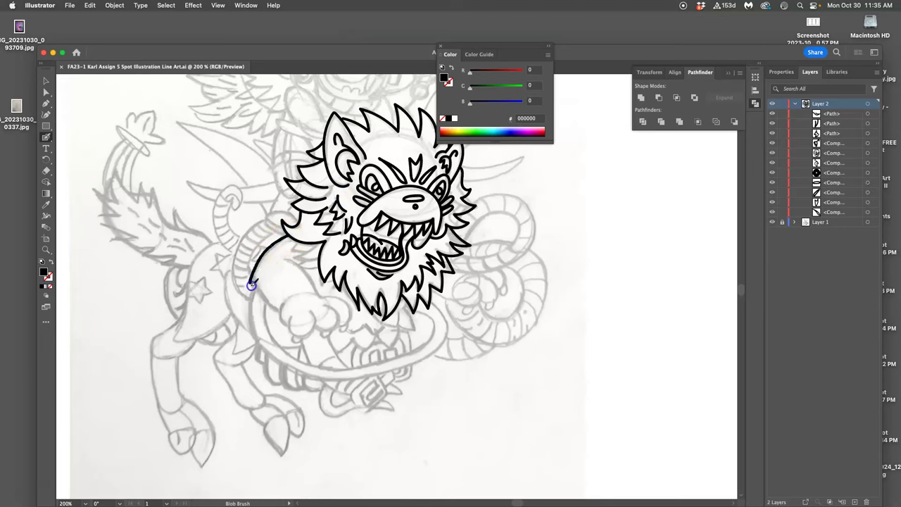
{"action": "left_click_drag", "start_coordinate": [279, 310], "coordinate": [279, 311]}
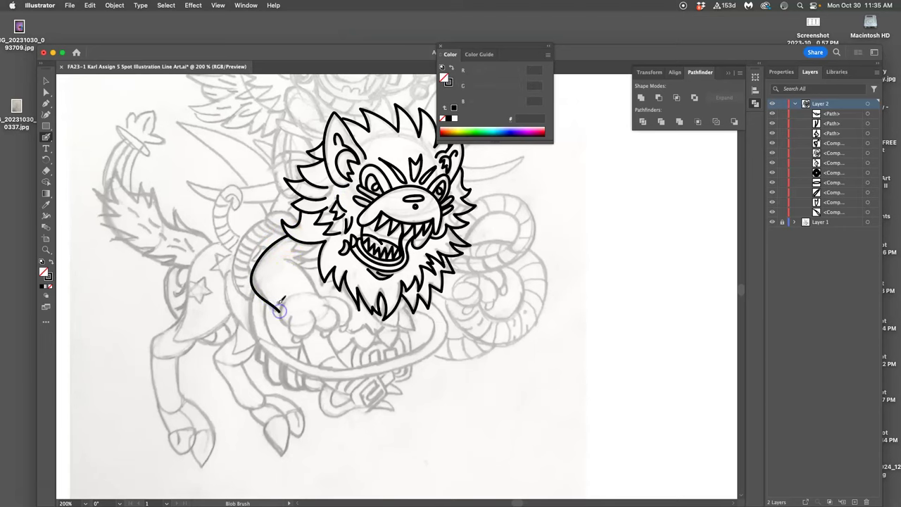
{"action": "mouse_move", "coordinate": [298, 262]}
{"action": "left_mouse_down"}
{"action": "mouse_move", "coordinate": [308, 246]}
{"action": "mouse_move", "coordinate": [298, 243]}
{"action": "left_mouse_up"}
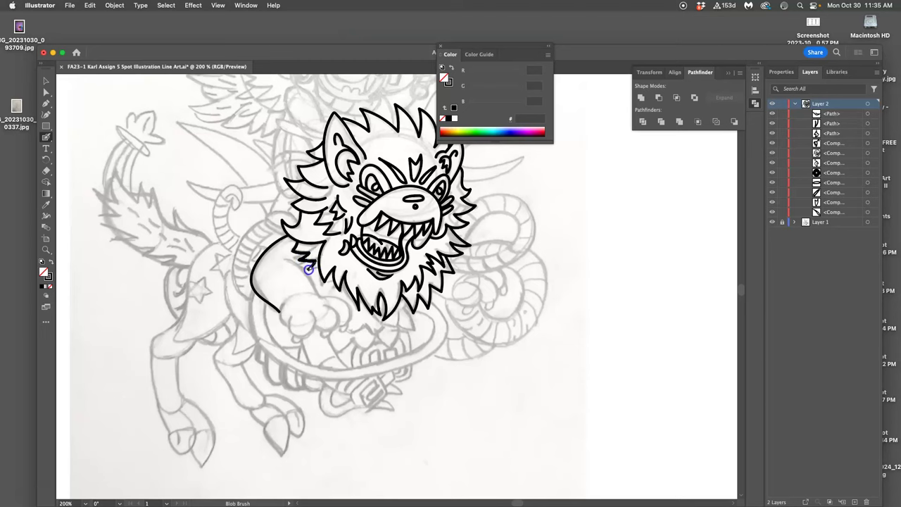
{"action": "left_click_drag", "start_coordinate": [319, 273], "coordinate": [324, 272]}
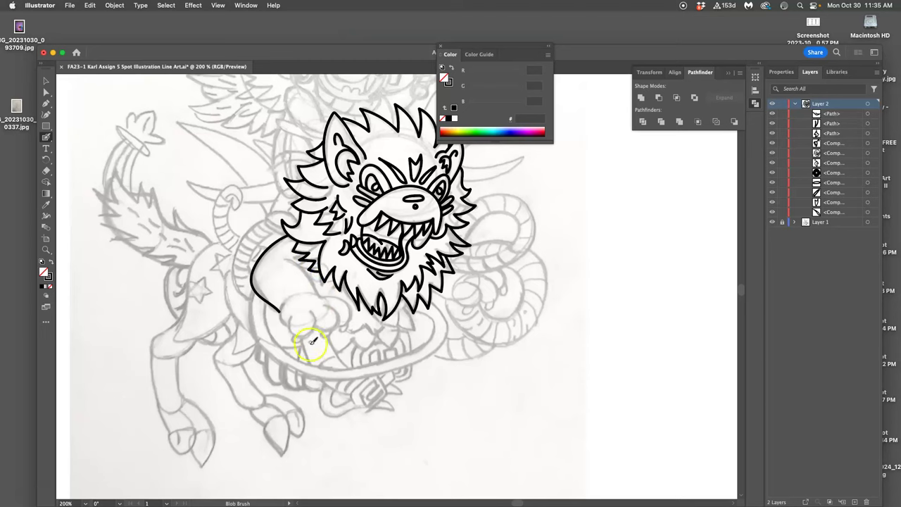
Ink the front leg's inner line and the paw's rounded toes over the sketch, undoing unsatisfactory strokes.
{"action": "key", "text": "super+z"}
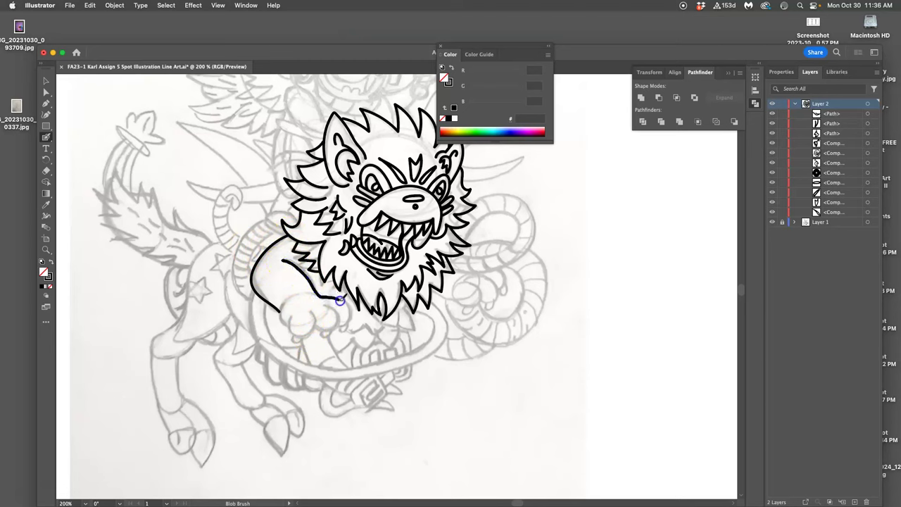
{"action": "left_click_drag", "start_coordinate": [339, 328], "coordinate": [325, 307]}
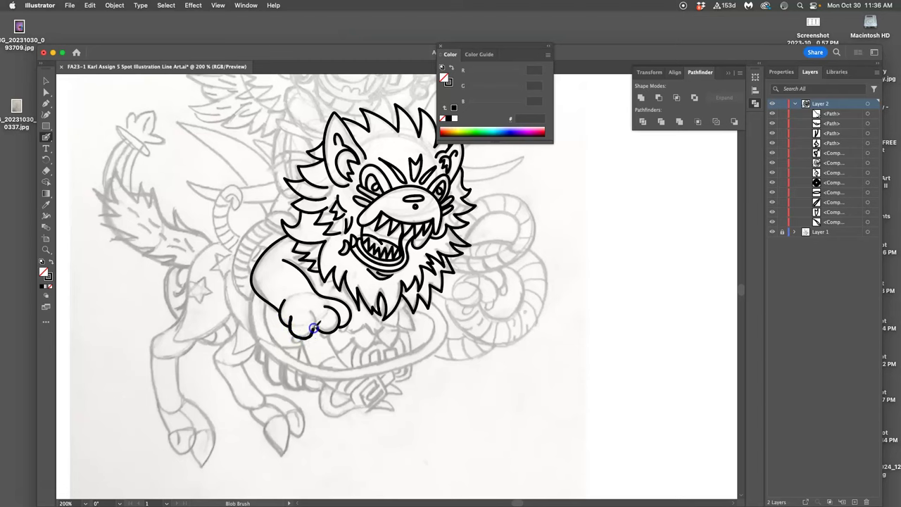
{"action": "left_click_drag", "start_coordinate": [314, 316], "coordinate": [312, 311]}
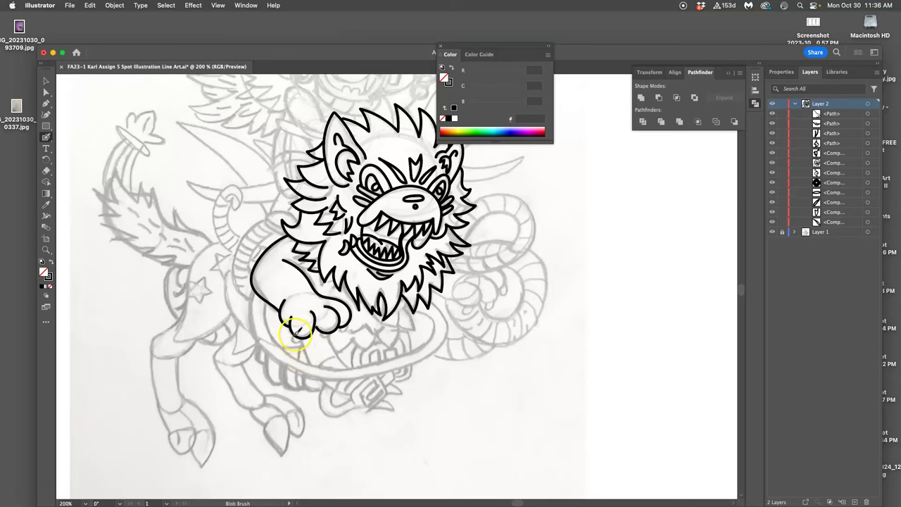
{"action": "key", "text": "super+z"}
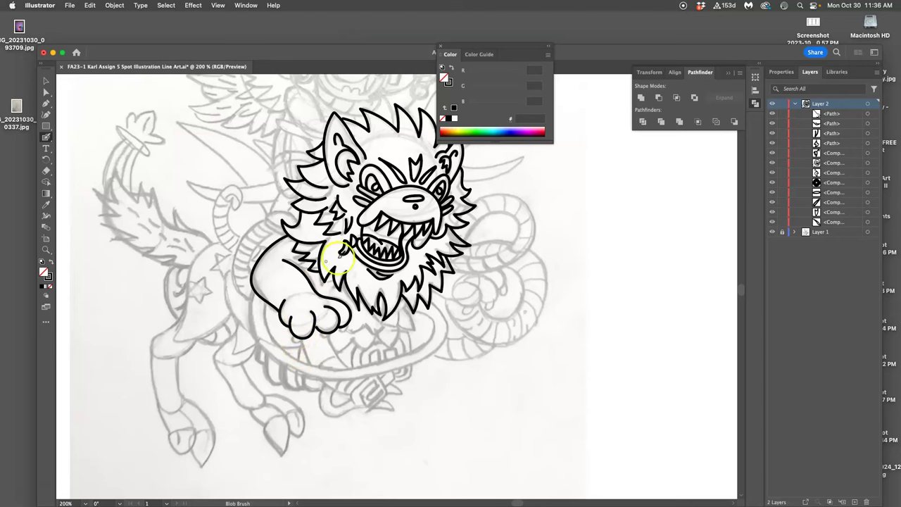
Close the gap between the paw's two middle toes and draw a small claw beneath the toe nearer the beard with the Blob Brush.
{"action": "key", "text": "super+="}
{"action": "key", "text": "super+="}
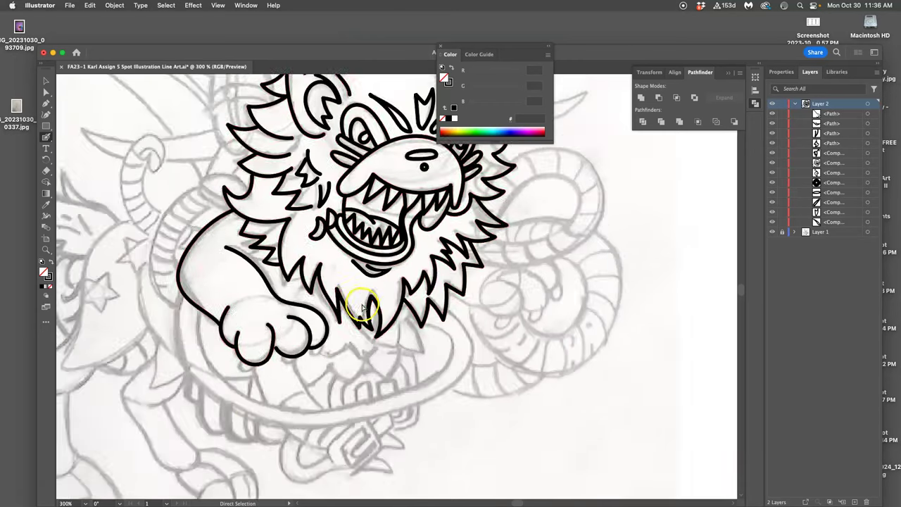
{"action": "left_click_drag", "start_coordinate": [288, 350], "coordinate": [319, 293]}
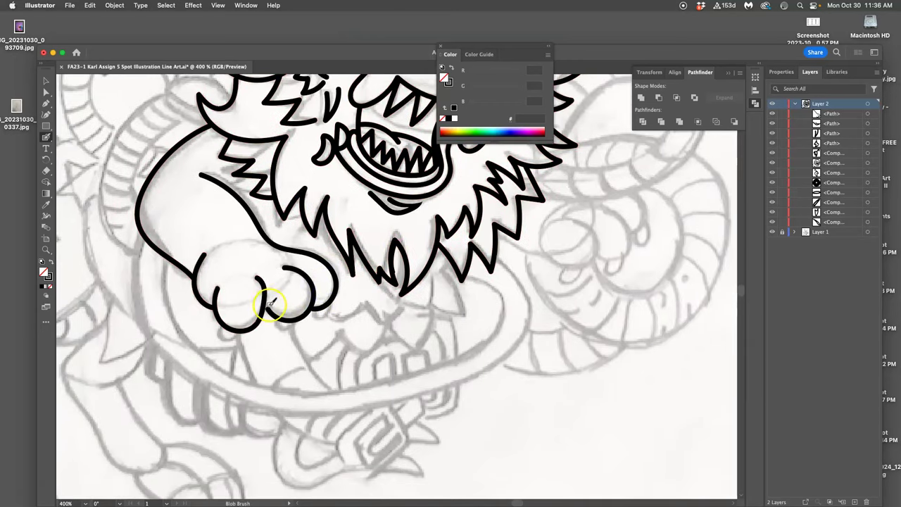
{"action": "key", "text": "super+="}
{"action": "key", "text": "super+="}
{"action": "left_click_drag", "start_coordinate": [264, 330], "coordinate": [398, 245]}
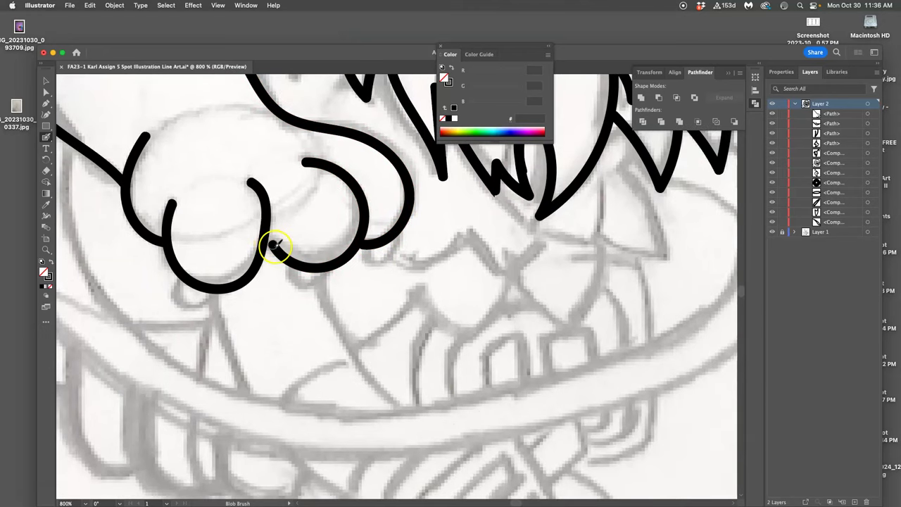
{"action": "scroll", "coordinate": [291, 251], "scroll_direction": "up", "scroll_amount": 3}
{"action": "left_click_drag", "start_coordinate": [267, 267], "coordinate": [428, 319]}
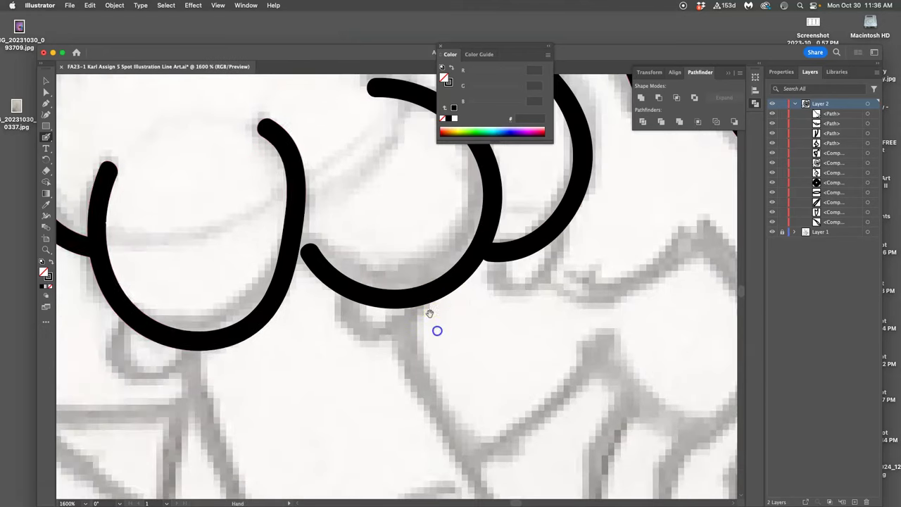
{"action": "mouse_move", "coordinate": [310, 252]}
{"action": "left_mouse_down"}
{"action": "mouse_move", "coordinate": [312, 225]}
{"action": "mouse_move", "coordinate": [307, 238]}
{"action": "left_mouse_up"}
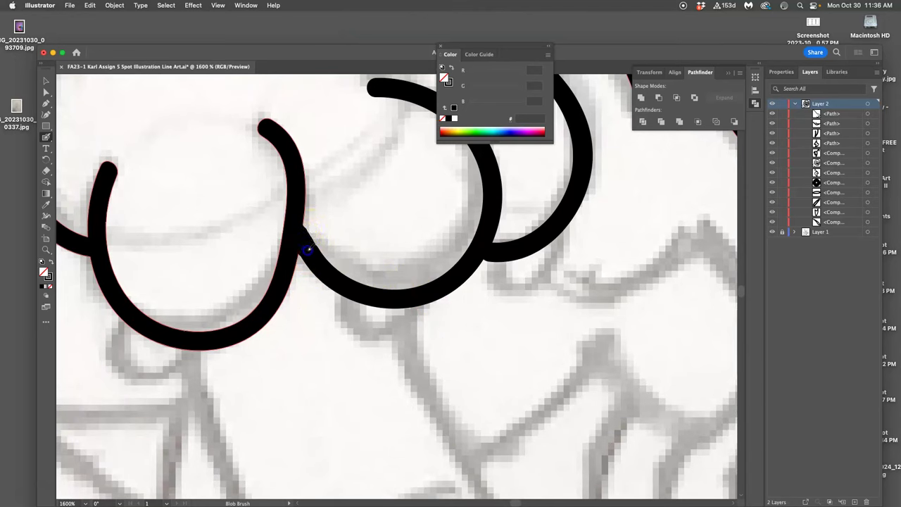
{"action": "left_click_drag", "start_coordinate": [308, 249], "coordinate": [308, 253]}
{"action": "mouse_move", "coordinate": [485, 275]}
{"action": "left_mouse_down"}
{"action": "mouse_move", "coordinate": [301, 385]}
{"action": "mouse_move", "coordinate": [476, 214]}
{"action": "left_mouse_up"}
{"action": "mouse_move", "coordinate": [328, 241]}
{"action": "left_mouse_down"}
{"action": "mouse_move", "coordinate": [322, 284]}
{"action": "mouse_move", "coordinate": [352, 281]}
{"action": "mouse_move", "coordinate": [393, 253]}
{"action": "left_mouse_up"}
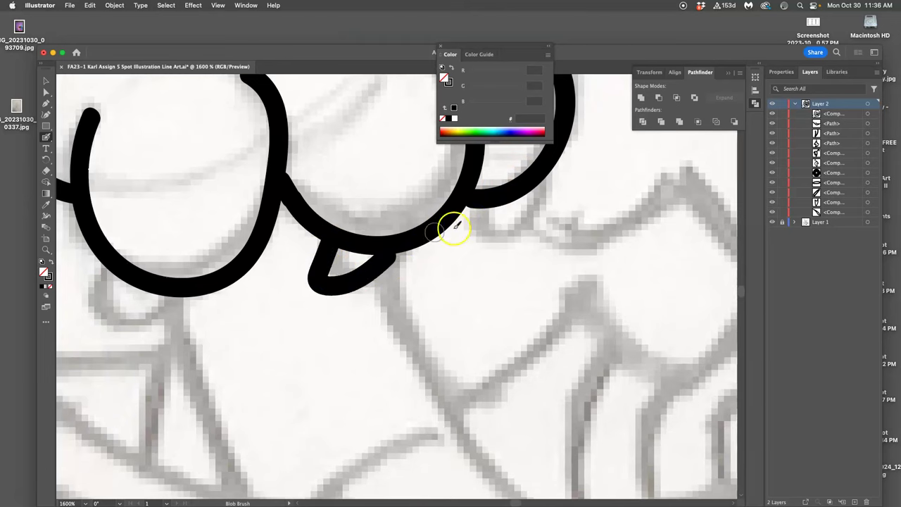
Draw a small claw beneath the paw's toe nearest the beard and another beneath the outermost toe with the Blob Brush.
{"action": "mouse_move", "coordinate": [482, 205]}
{"action": "left_mouse_down"}
{"action": "mouse_move", "coordinate": [472, 243]}
{"action": "mouse_move", "coordinate": [498, 239]}
{"action": "mouse_move", "coordinate": [526, 190]}
{"action": "left_mouse_up"}
{"action": "scroll", "coordinate": [417, 281], "scroll_direction": "left", "scroll_amount": 6}
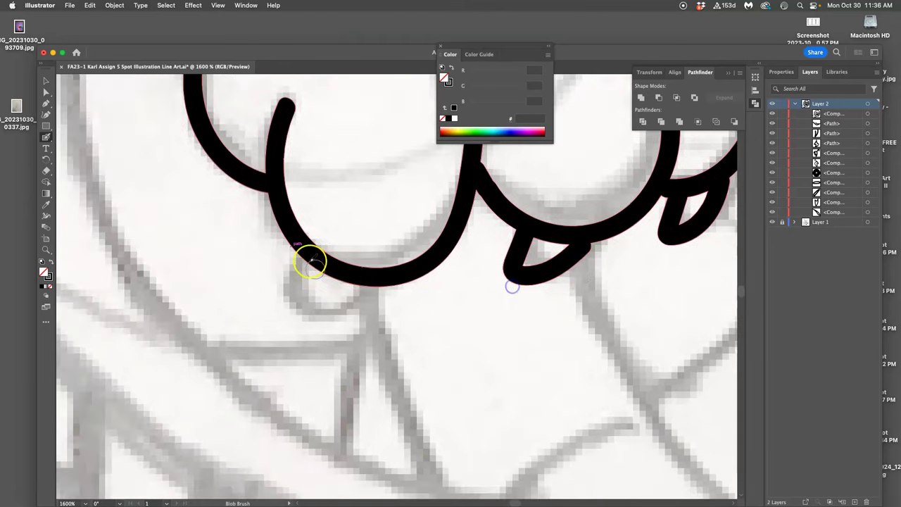
{"action": "mouse_move", "coordinate": [303, 247]}
{"action": "left_mouse_down"}
{"action": "mouse_move", "coordinate": [290, 301]}
{"action": "mouse_move", "coordinate": [309, 305]}
{"action": "mouse_move", "coordinate": [365, 283]}
{"action": "left_mouse_up"}
Smooth the bumps on the inner edges and tips of the beard's lower fur tufts by redrawing them with the Pencil tool.
{"action": "mouse_move", "coordinate": [548, 251]}
{"action": "left_mouse_down"}
{"action": "mouse_move", "coordinate": [261, 277]}
{"action": "mouse_move", "coordinate": [179, 309]}
{"action": "left_mouse_up"}
{"action": "mouse_move", "coordinate": [400, 248]}
{"action": "left_mouse_down"}
{"action": "mouse_move", "coordinate": [342, 286]}
{"action": "mouse_move", "coordinate": [274, 355]}
{"action": "mouse_move", "coordinate": [284, 314]}
{"action": "mouse_move", "coordinate": [272, 319]}
{"action": "left_mouse_up"}
{"action": "left_click_drag", "start_coordinate": [320, 297], "coordinate": [291, 328]}
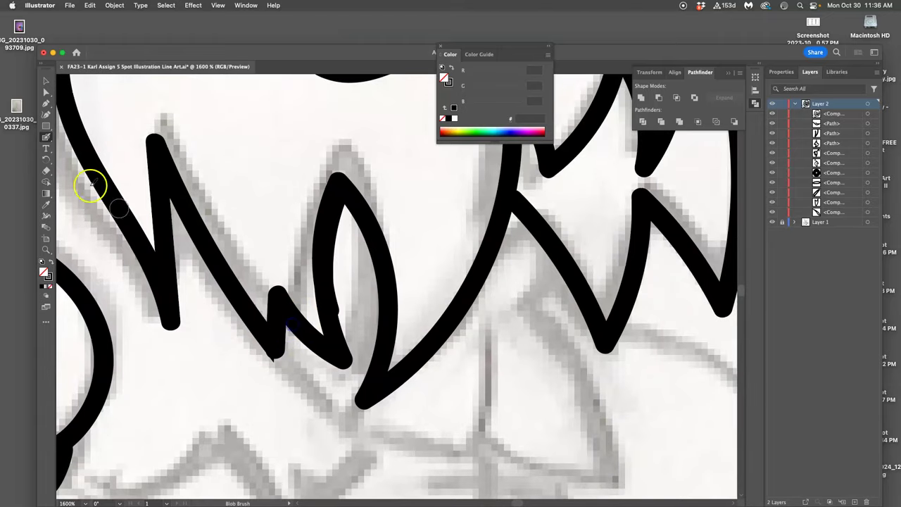
{"action": "left_click", "coordinate": [47, 138]}
{"action": "left_click", "coordinate": [46, 138]}
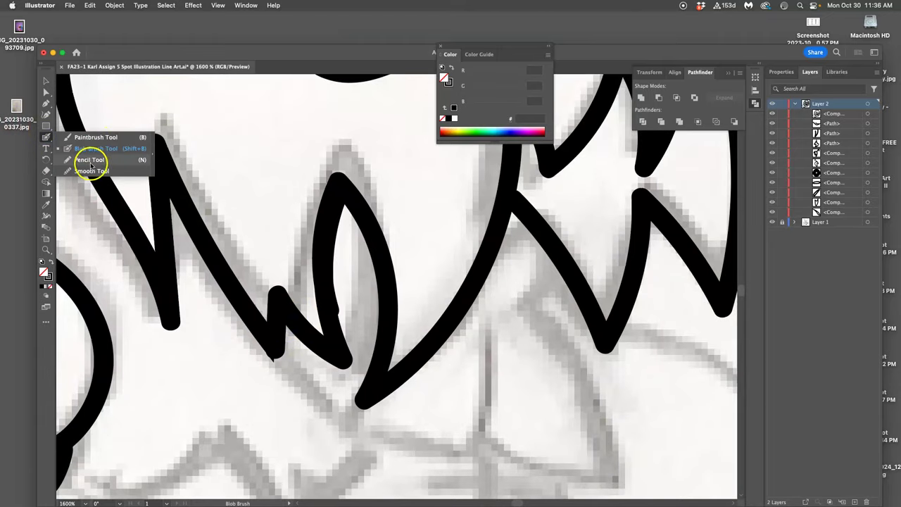
{"action": "left_click", "coordinate": [88, 169]}
{"action": "left_click", "coordinate": [332, 300], "text": "super"}
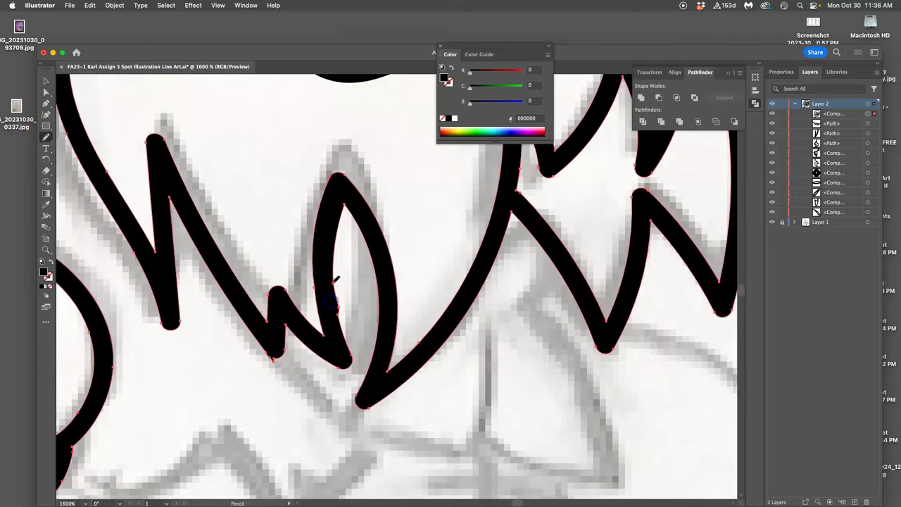
{"action": "left_click_drag", "start_coordinate": [333, 277], "coordinate": [333, 279]}
{"action": "left_click_drag", "start_coordinate": [344, 330], "coordinate": [347, 338]}
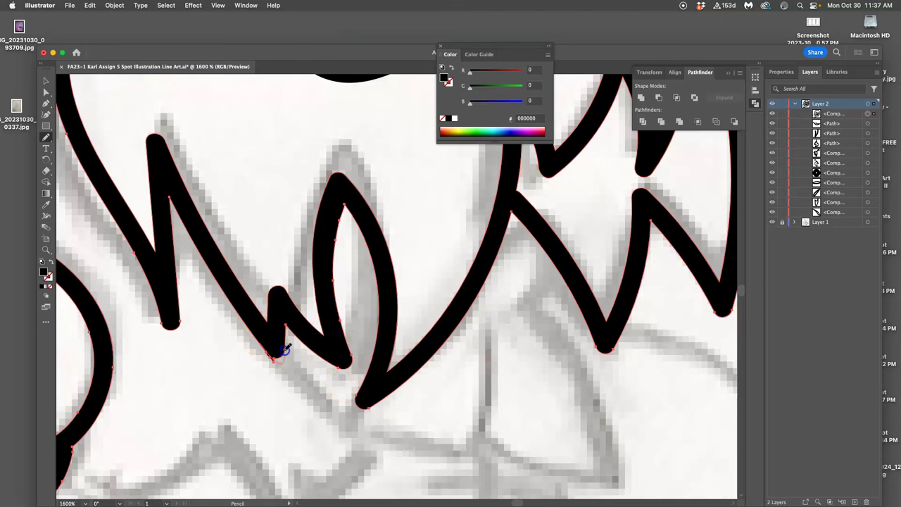
{"action": "left_click_drag", "start_coordinate": [285, 350], "coordinate": [286, 346]}
Reshape the chin mark below the mouth with the Pencil tool, thinning both strokes and tapering its long outer end to a point.
{"action": "key", "text": "space"}
{"action": "left_click_drag", "start_coordinate": [370, 306], "coordinate": [308, 399]}
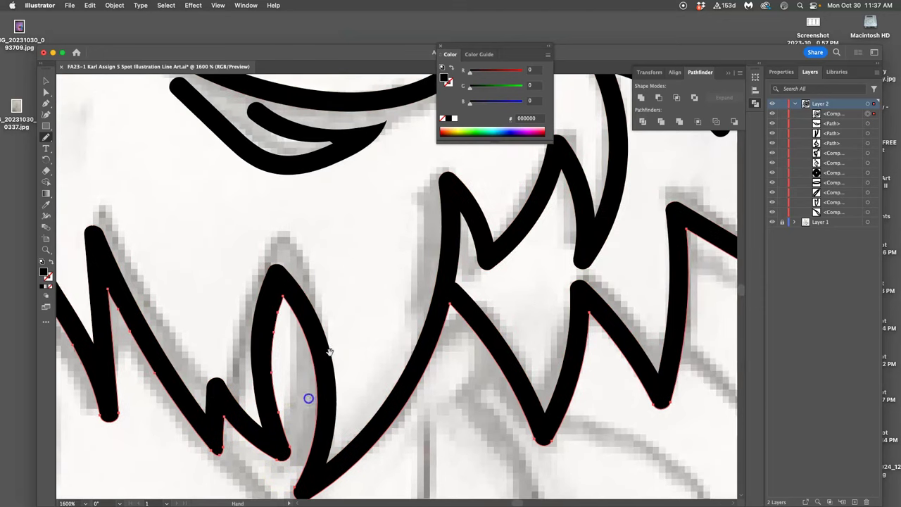
{"action": "left_click_drag", "start_coordinate": [358, 275], "coordinate": [383, 302]}
{"action": "left_click_drag", "start_coordinate": [383, 199], "coordinate": [395, 259]}
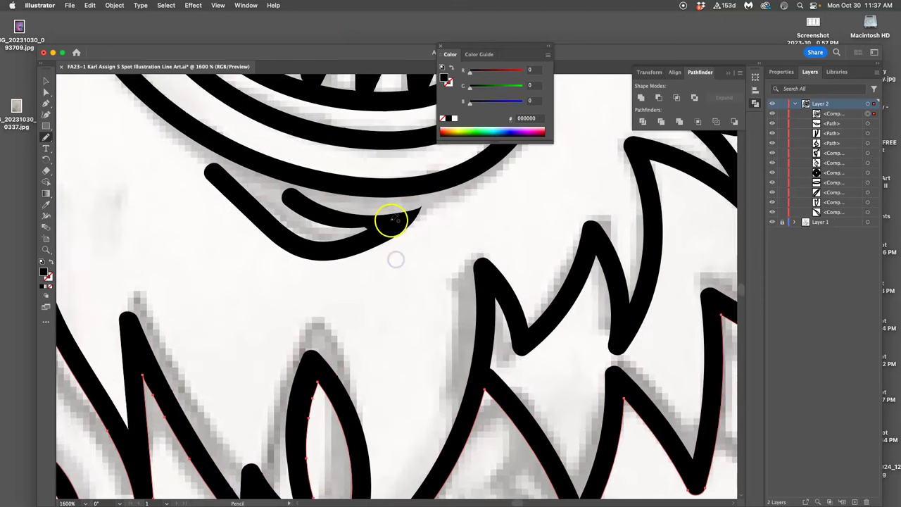
{"action": "left_click", "coordinate": [385, 229], "text": "super"}
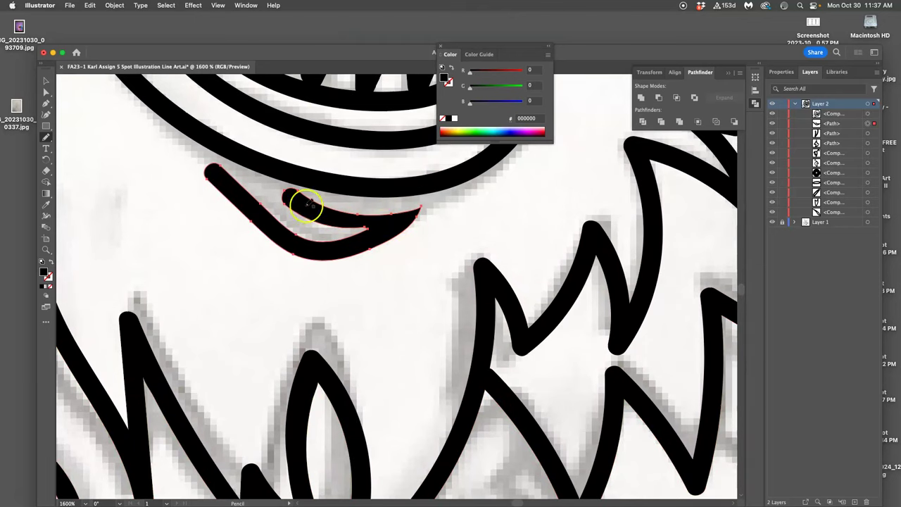
{"action": "left_click_drag", "start_coordinate": [305, 205], "coordinate": [287, 204]}
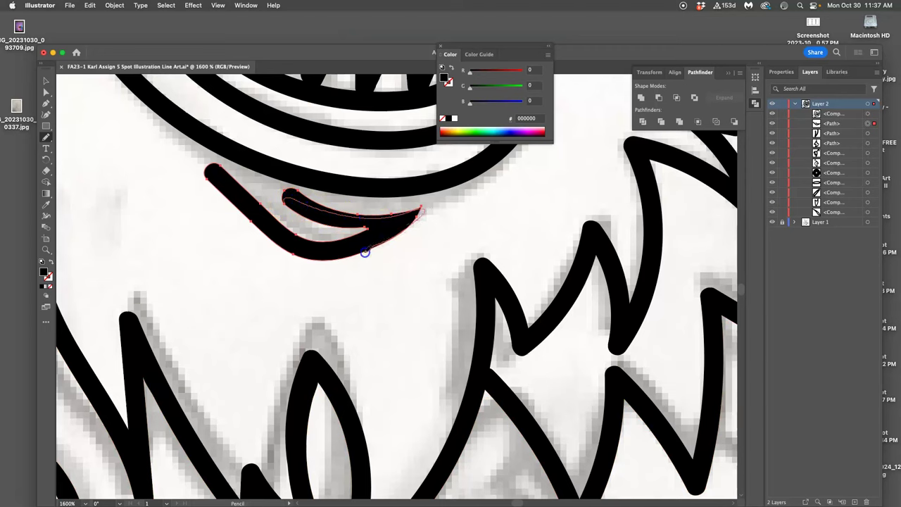
{"action": "mouse_move", "coordinate": [365, 251]}
{"action": "left_mouse_down"}
{"action": "mouse_move", "coordinate": [355, 227]}
{"action": "mouse_move", "coordinate": [338, 227]}
{"action": "left_mouse_up"}
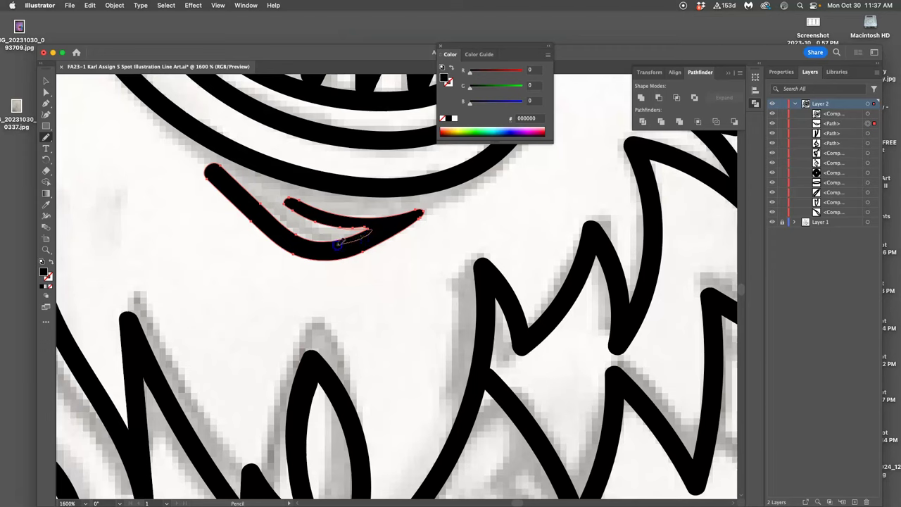
{"action": "left_click_drag", "start_coordinate": [269, 211], "coordinate": [262, 202]}
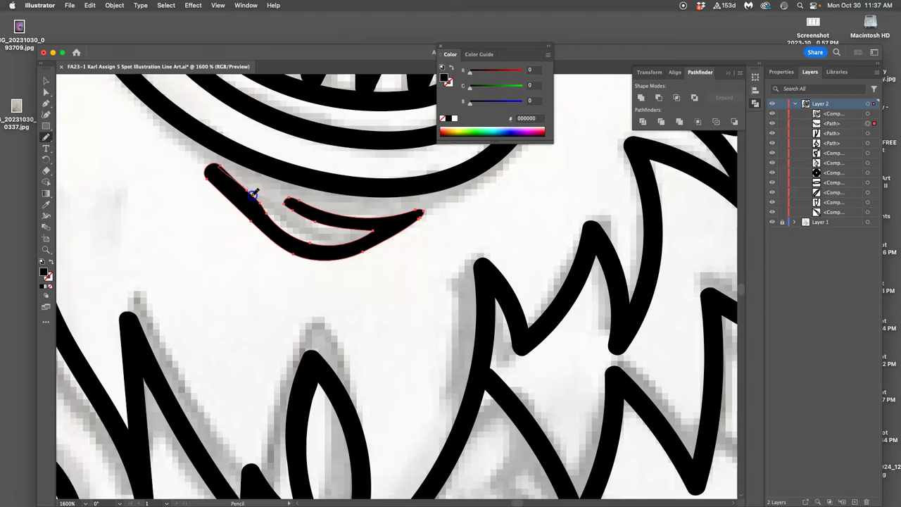
{"action": "left_click_drag", "start_coordinate": [279, 220], "coordinate": [202, 173]}
{"action": "left_click_drag", "start_coordinate": [271, 219], "coordinate": [280, 225]}
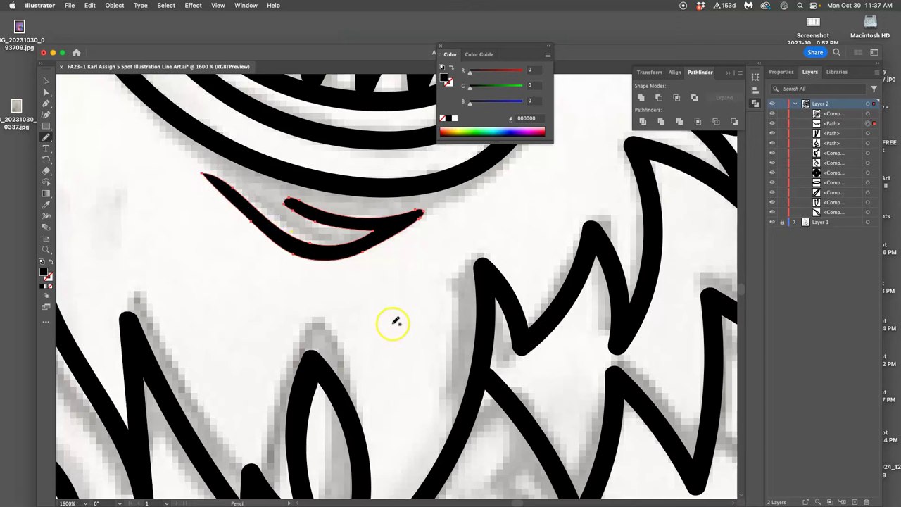
Taper both upper ends of the V-shaped cheek mark beside the mouth to points with the Pencil tool, then deselect it.
{"action": "key", "text": "super+minus"}
{"action": "key", "text": "super+minus"}
{"action": "key", "text": "super+minus"}
{"action": "key", "text": "super+minus"}
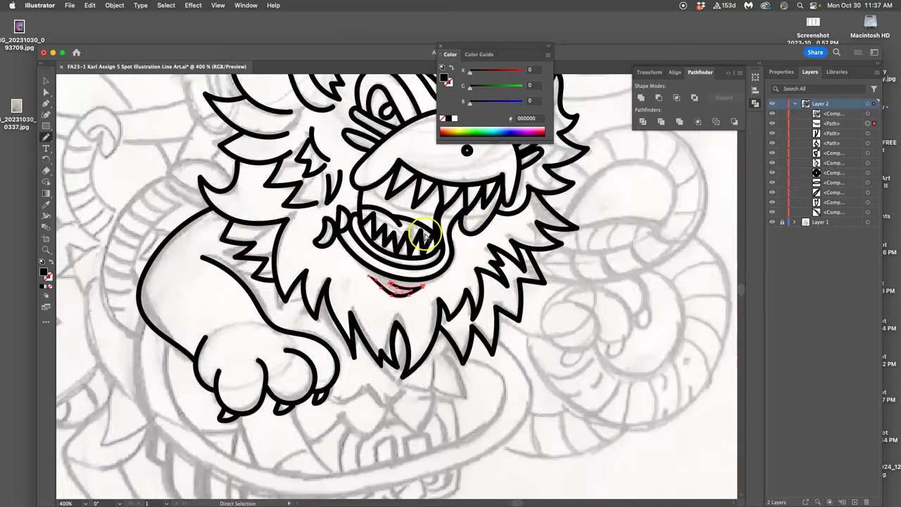
{"action": "left_click_drag", "start_coordinate": [452, 255], "coordinate": [451, 329]}
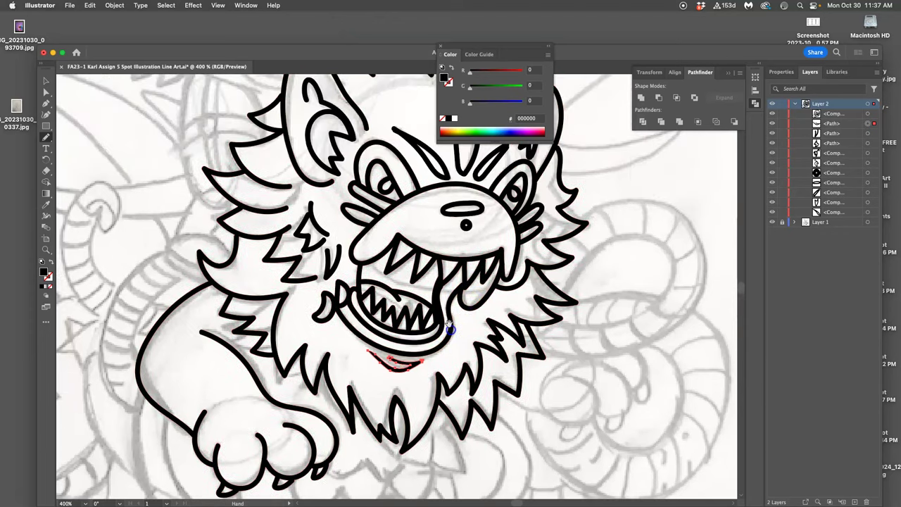
{"action": "left_click_drag", "start_coordinate": [427, 235], "coordinate": [430, 264]}
{"action": "key", "text": "super+plus"}
{"action": "key", "text": "super+plus"}
{"action": "key", "text": "super+plus"}
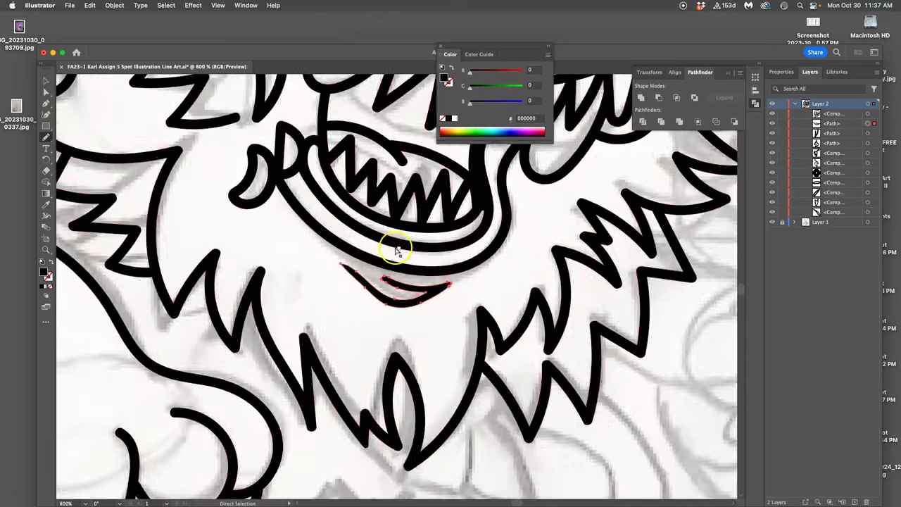
{"action": "left_click_drag", "start_coordinate": [272, 223], "coordinate": [464, 423]}
{"action": "left_click_drag", "start_coordinate": [352, 264], "coordinate": [358, 364]}
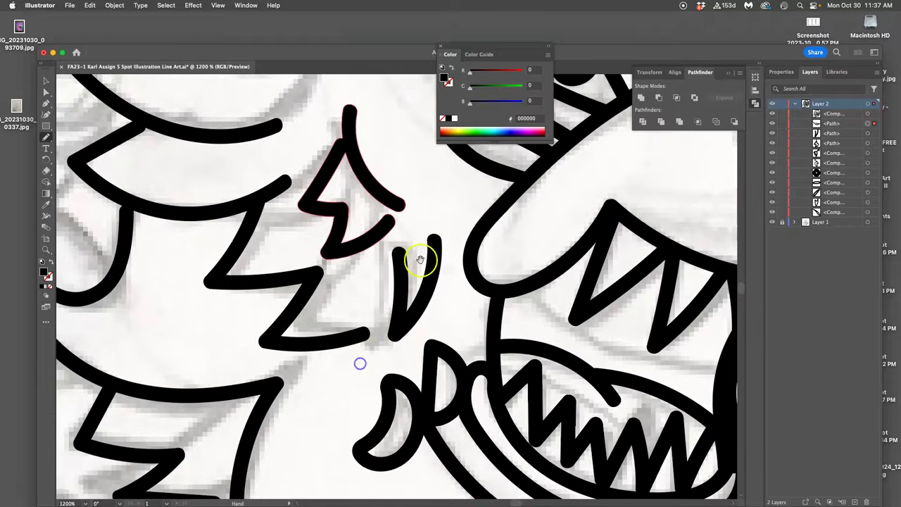
{"action": "left_click", "coordinate": [438, 248]}
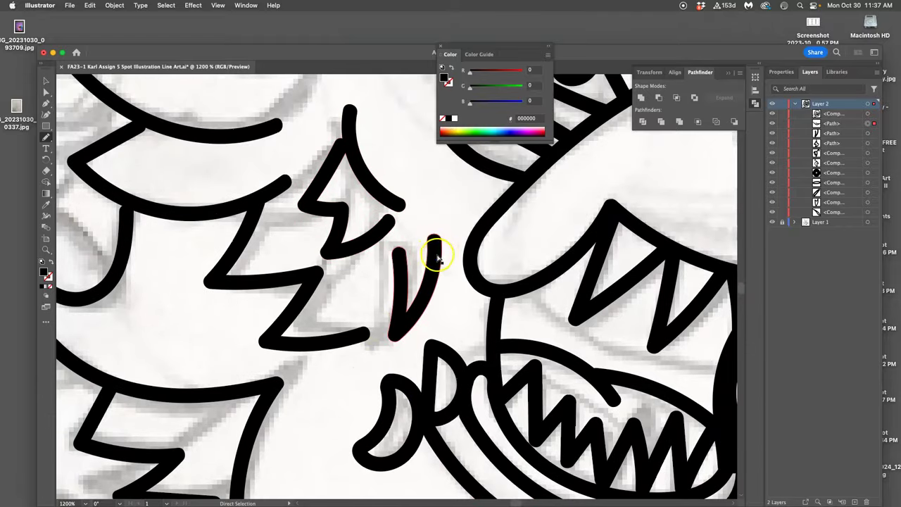
{"action": "key", "text": "n"}
{"action": "left_click_drag", "start_coordinate": [429, 254], "coordinate": [426, 265]}
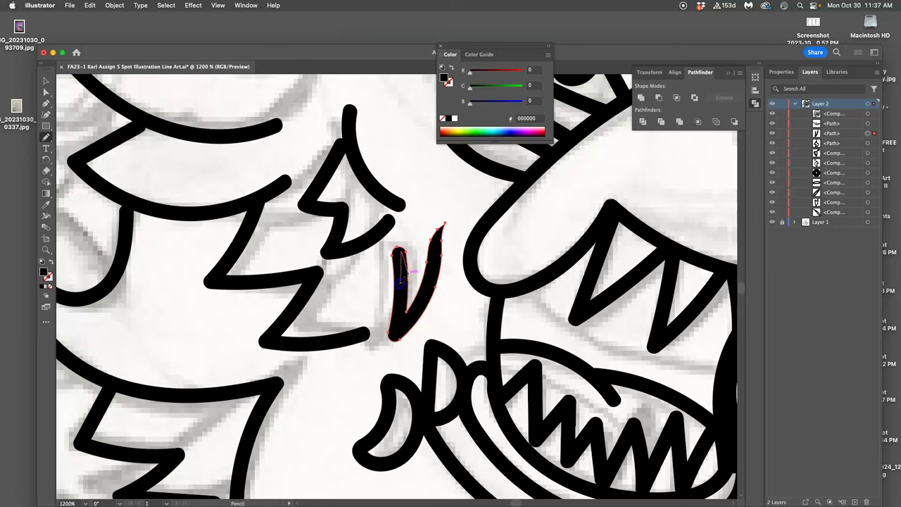
{"action": "left_click_drag", "start_coordinate": [384, 341], "coordinate": [398, 276]}
{"action": "left_click_drag", "start_coordinate": [406, 281], "coordinate": [406, 312]}
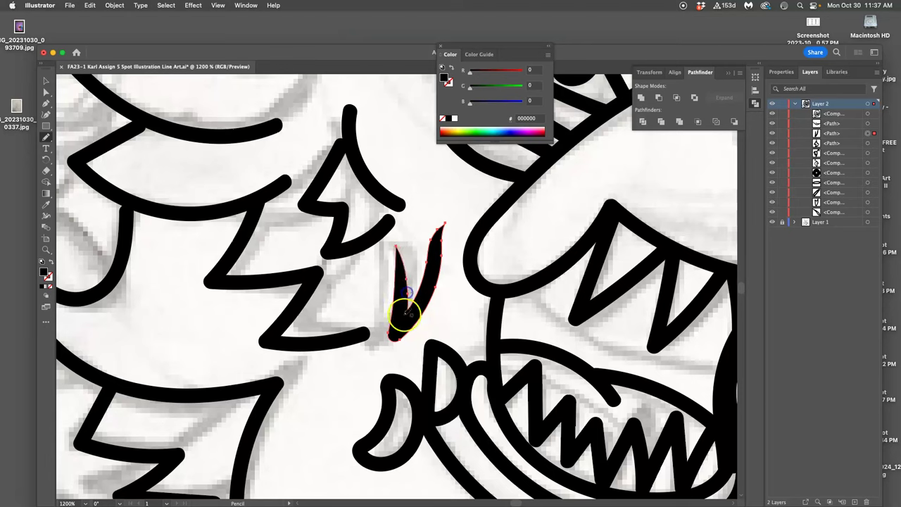
{"action": "left_click", "coordinate": [436, 326], "text": "super"}
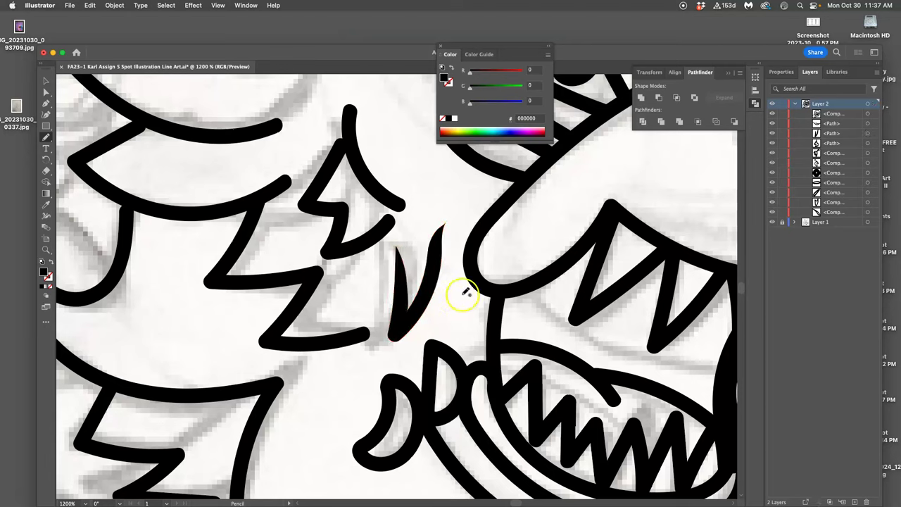
Try to redraw the outer edge of the zigzag cheek tuft above the V-shaped mark with the Pencil tool.
{"action": "left_click", "coordinate": [357, 149], "text": "super"}
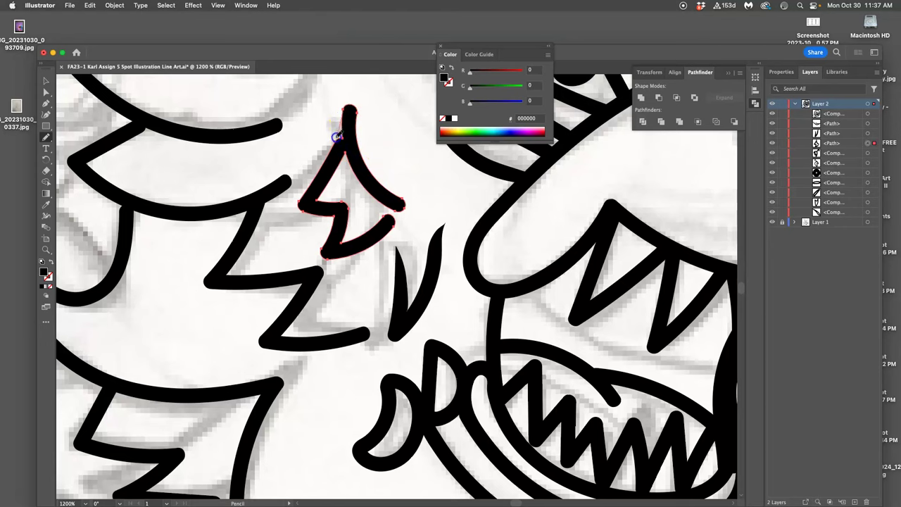
{"action": "left_click_drag", "start_coordinate": [337, 137], "coordinate": [322, 164]}
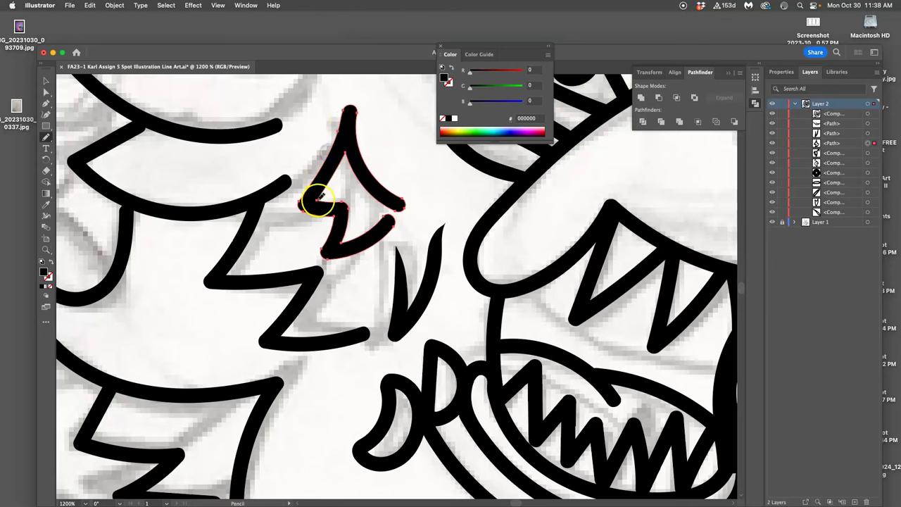
{"action": "left_click", "coordinate": [158, 129]}
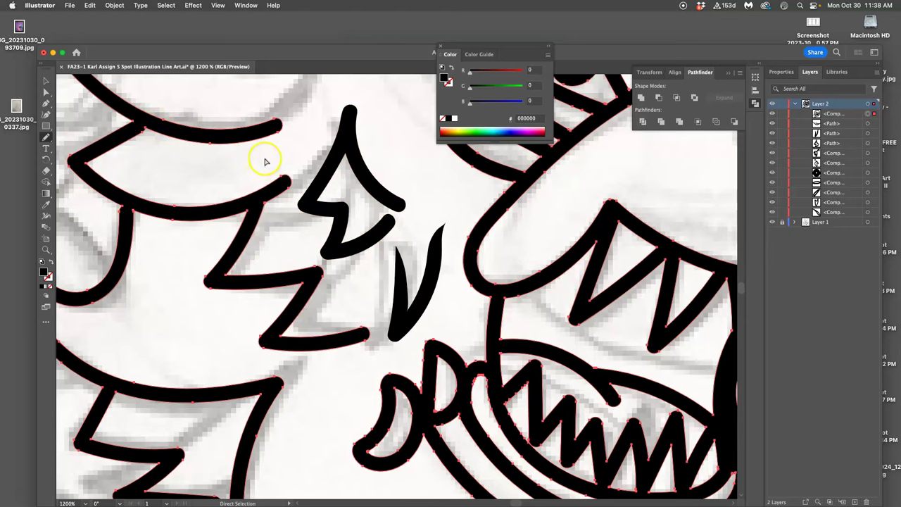
Deselect the line art and return to the Blob Brush with the whole creature in view.
{"action": "key", "text": "super+minus"}
{"action": "key", "text": "super+minus"}
{"action": "key", "text": "super+minus"}
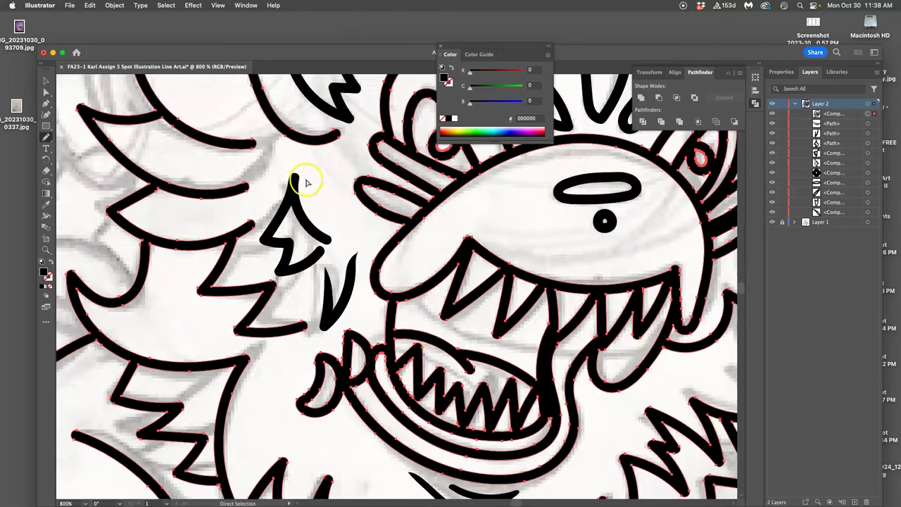
{"action": "key", "text": "super+minus"}
{"action": "key", "text": "super+minus"}
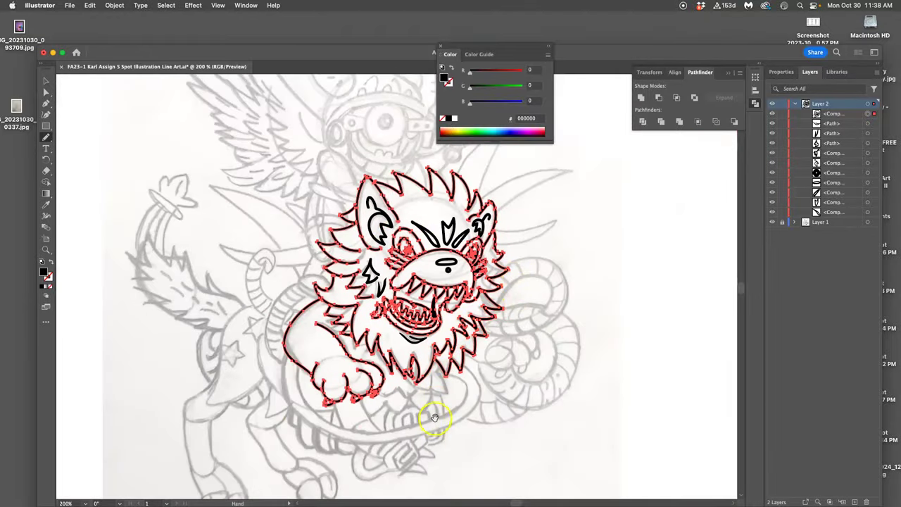
{"action": "left_click_drag", "start_coordinate": [434, 419], "coordinate": [445, 397]}
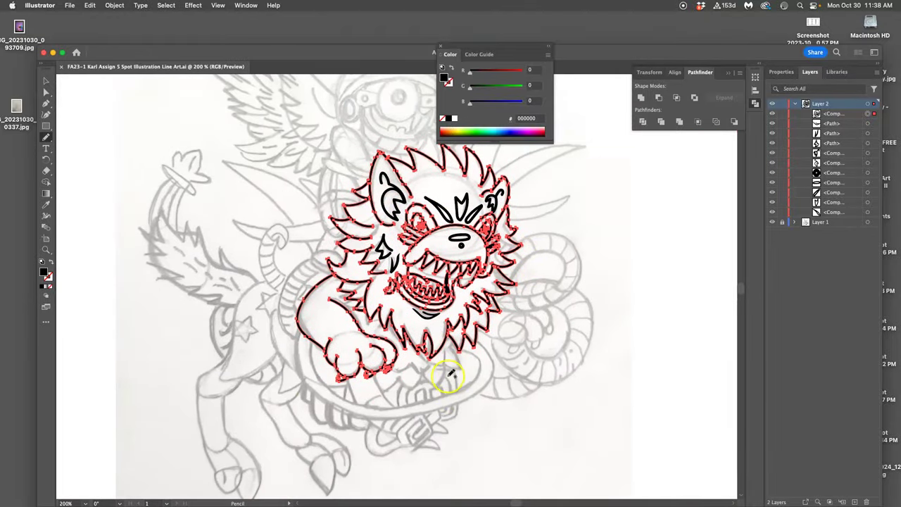
{"action": "key", "text": "super+shift+a"}
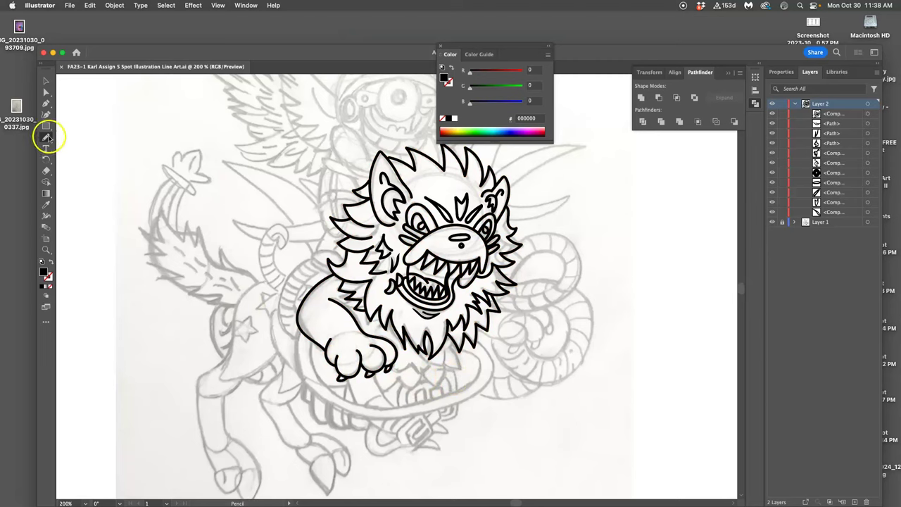
{"action": "left_click_drag", "start_coordinate": [48, 138], "coordinate": [75, 145]}
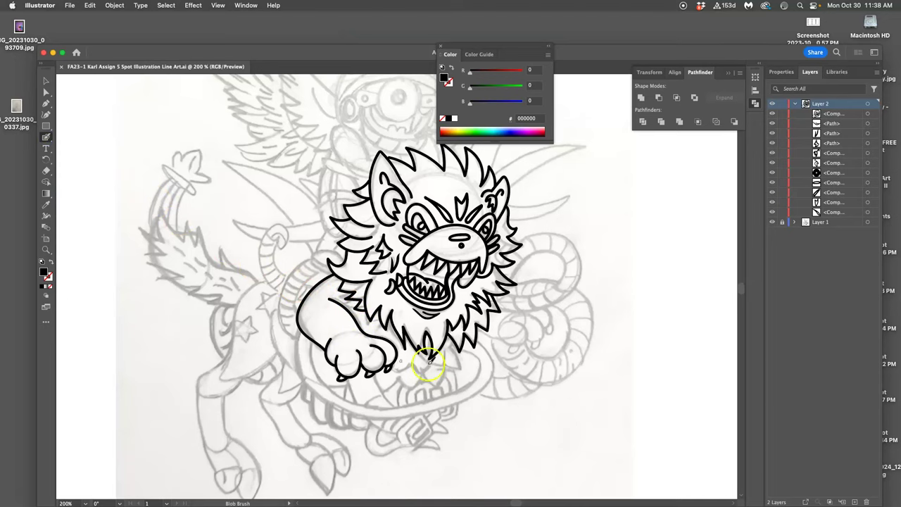
{"action": "key", "text": "space"}
{"action": "left_click_drag", "start_coordinate": [503, 363], "coordinate": [452, 358]}
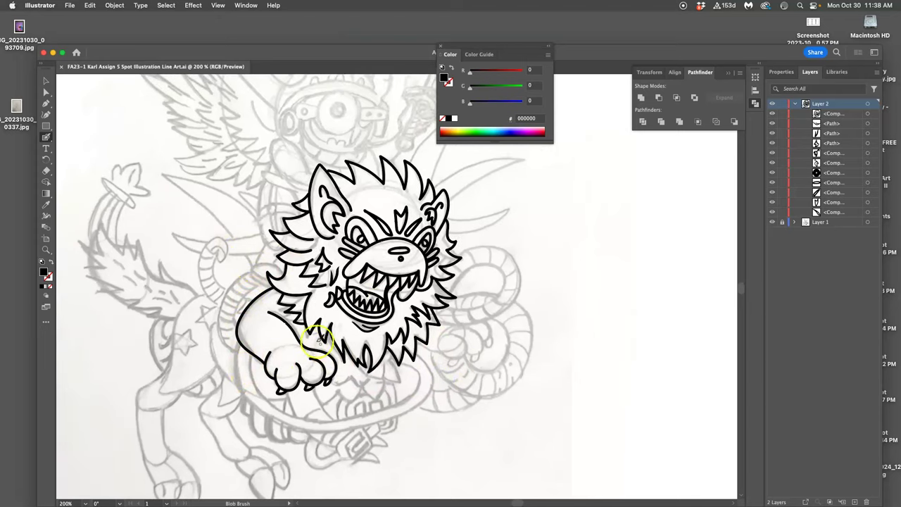
Try to extend the fur tuft between the mane and the front leg with a short Blob Brush stroke.
{"action": "mouse_move", "coordinate": [318, 341]}
{"action": "left_mouse_down"}
{"action": "mouse_move", "coordinate": [302, 339]}
{"action": "mouse_move", "coordinate": [292, 322]}
{"action": "mouse_move", "coordinate": [295, 329]}
{"action": "left_mouse_up"}
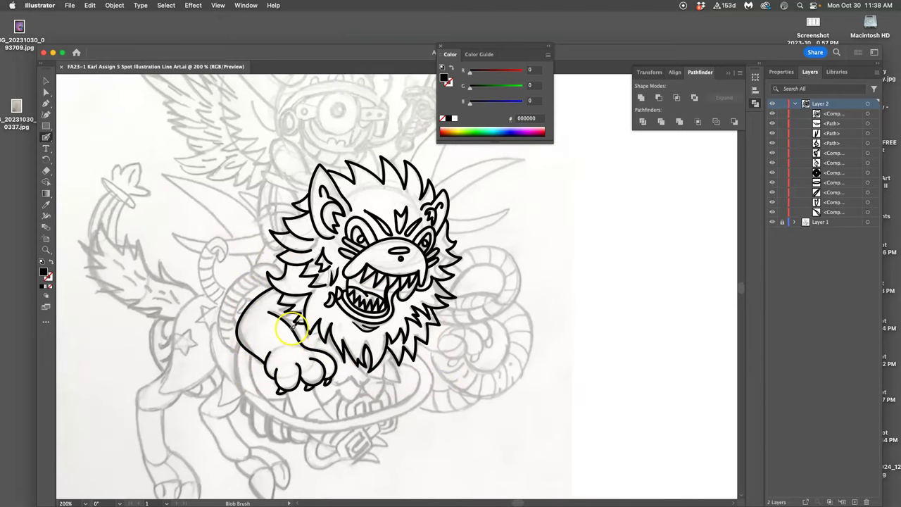
{"action": "key", "text": "super+z"}
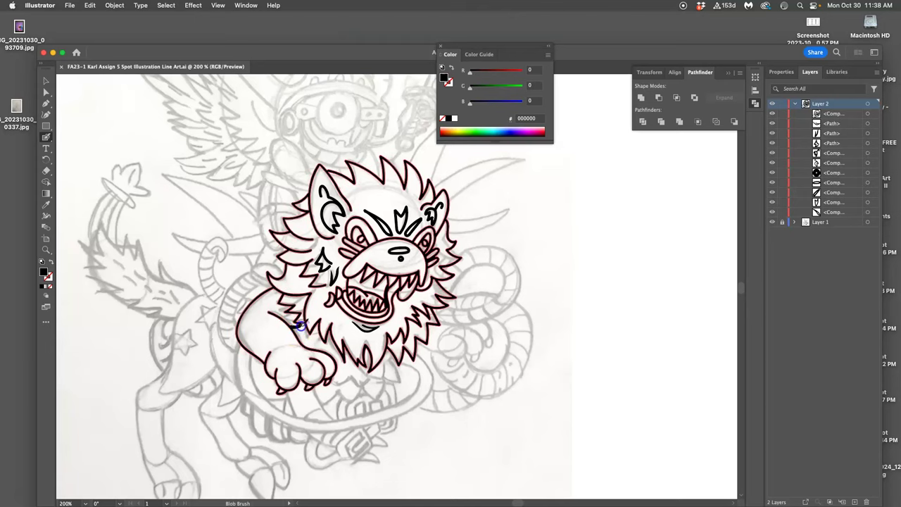
{"action": "left_click_drag", "start_coordinate": [305, 325], "coordinate": [307, 324]}
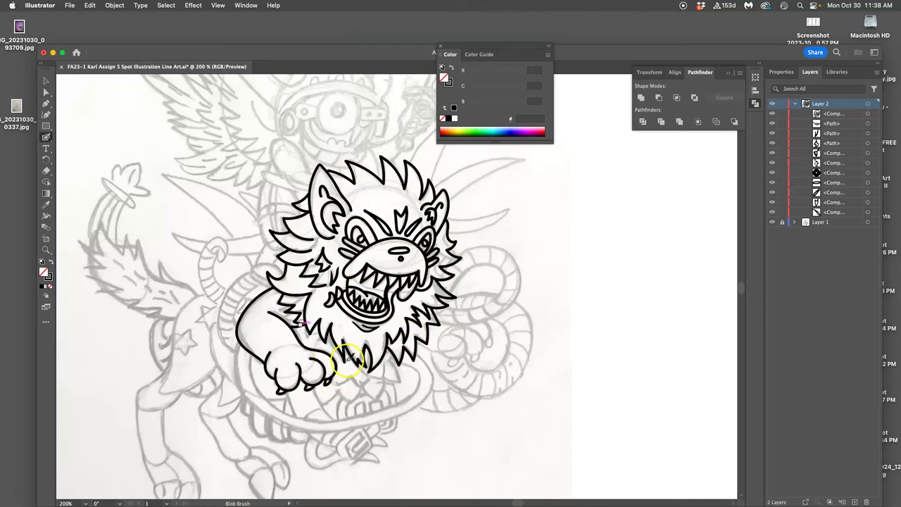
{"action": "key", "text": "shift+b"}
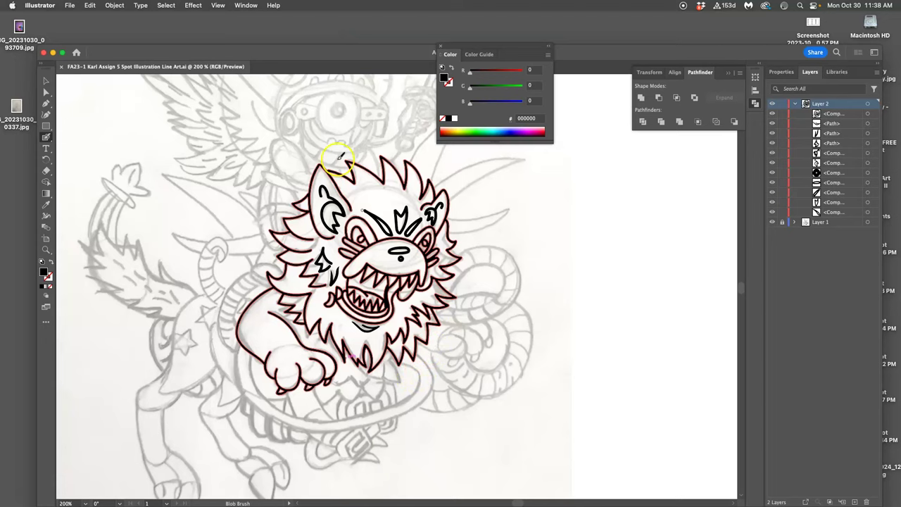
{"action": "key", "text": "a"}
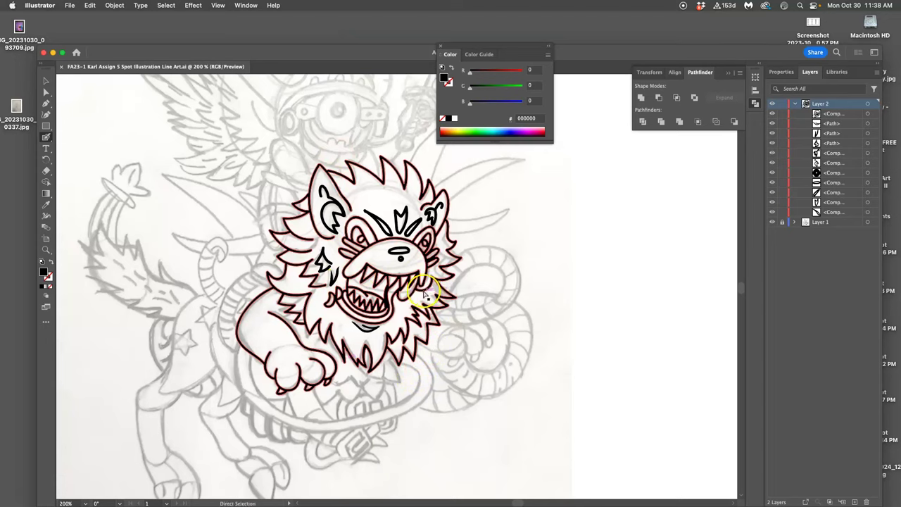
{"action": "key", "text": "shift+b"}
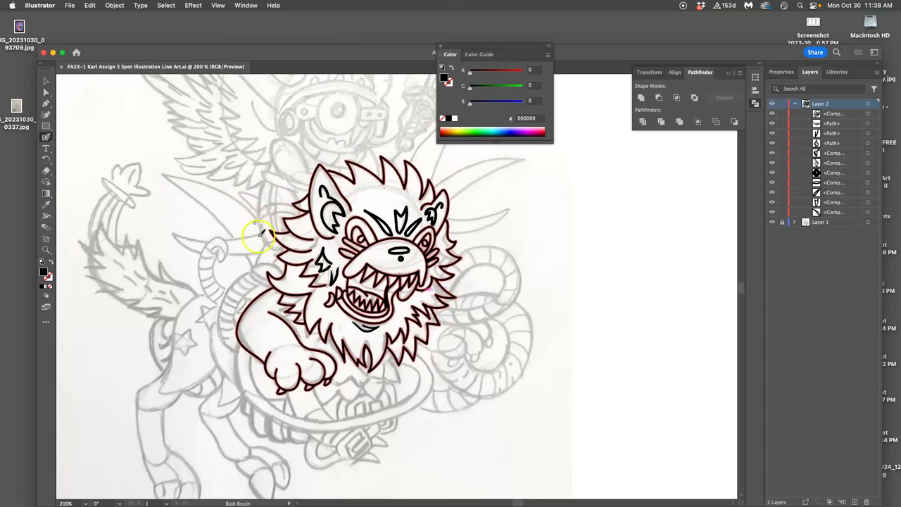
Ink the second front leg emerging from the mane and its paw with three rounded toes over the sketch, using the Blob Brush.
{"action": "left_click_drag", "start_coordinate": [369, 327], "coordinate": [310, 268]}
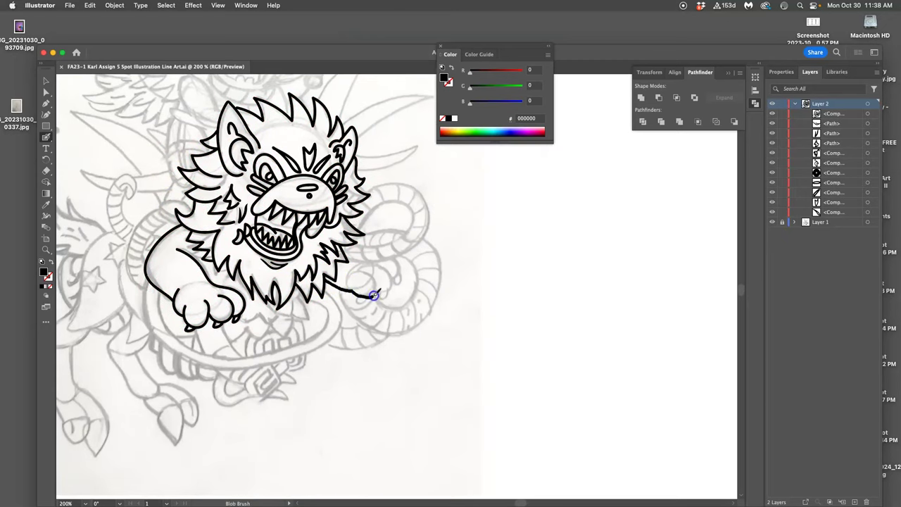
{"action": "left_click_drag", "start_coordinate": [364, 271], "coordinate": [363, 273]}
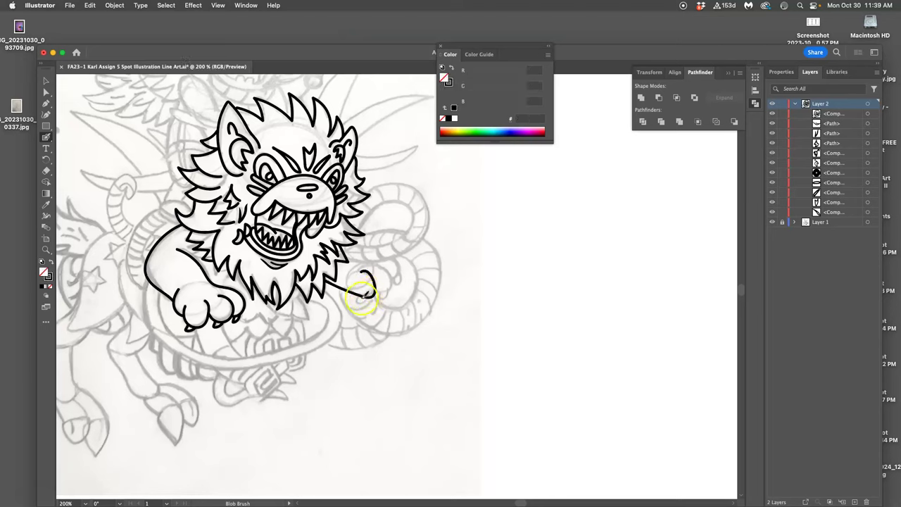
{"action": "key", "text": "super+z"}
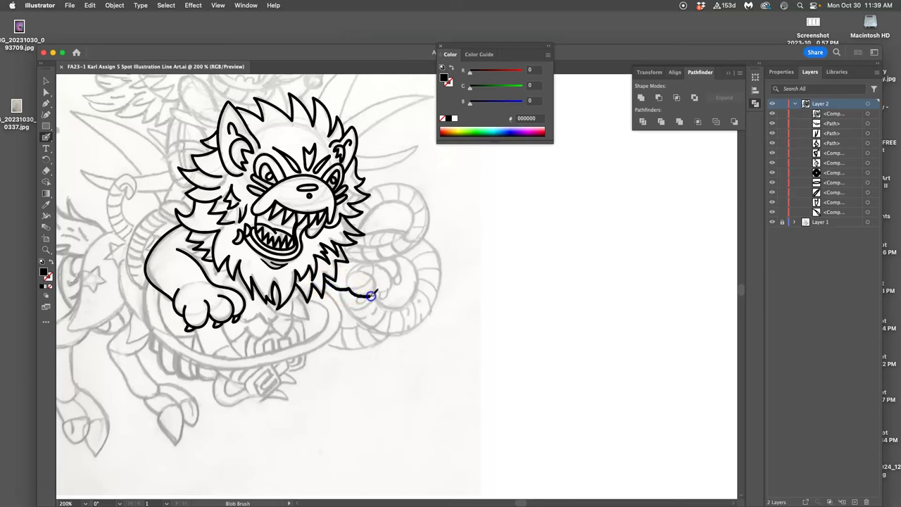
{"action": "left_click_drag", "start_coordinate": [366, 272], "coordinate": [360, 272]}
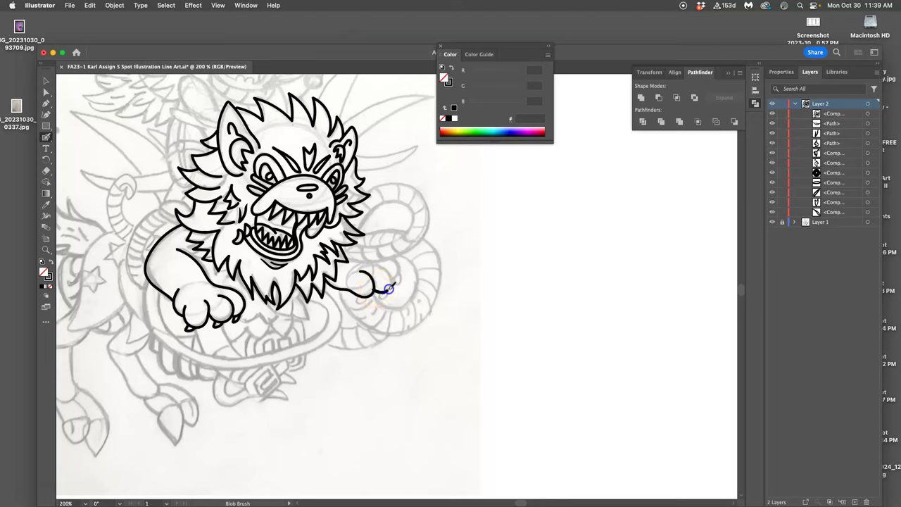
{"action": "left_click_drag", "start_coordinate": [372, 266], "coordinate": [392, 280]}
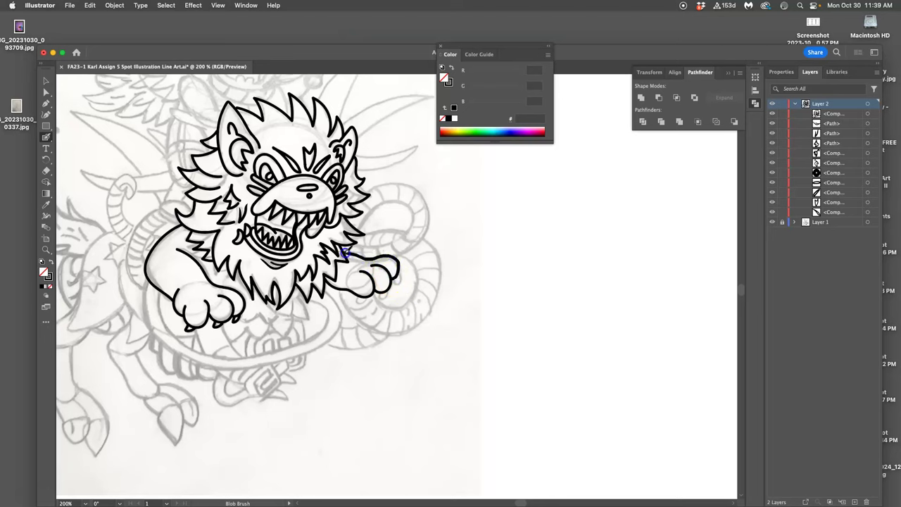
{"action": "left_click_drag", "start_coordinate": [345, 253], "coordinate": [345, 250]}
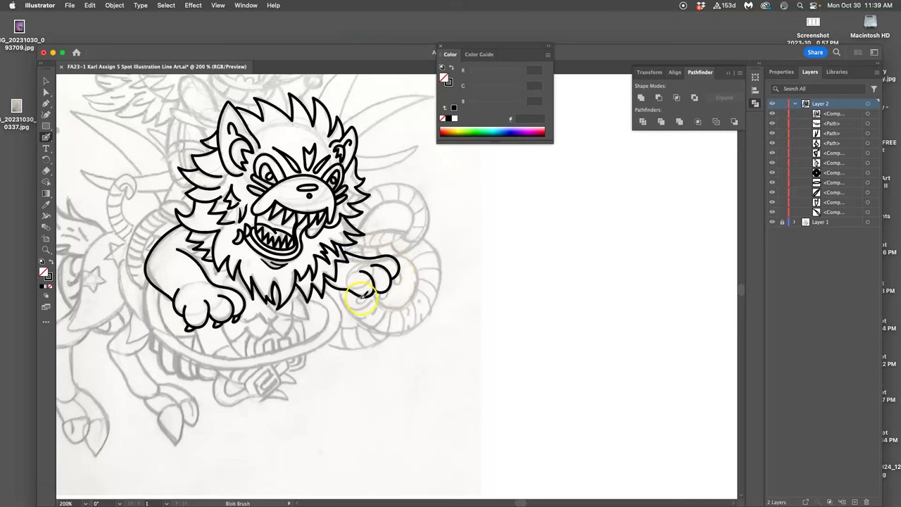
Ink a small claw on each of the second paw's three toes with the Blob Brush, redrawing the outermost claw.
{"action": "scroll", "coordinate": [362, 300], "scroll_direction": "up", "scroll_amount": 5}
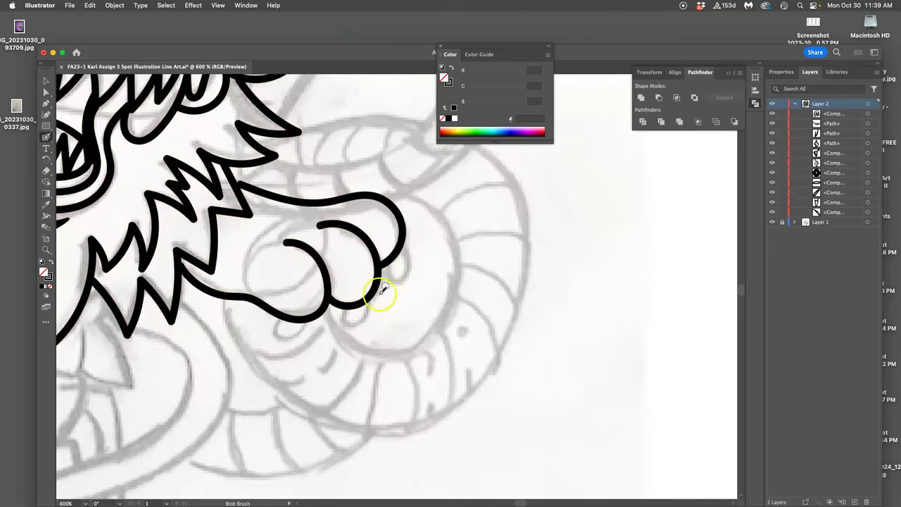
{"action": "left_click_drag", "start_coordinate": [336, 335], "coordinate": [338, 256]}
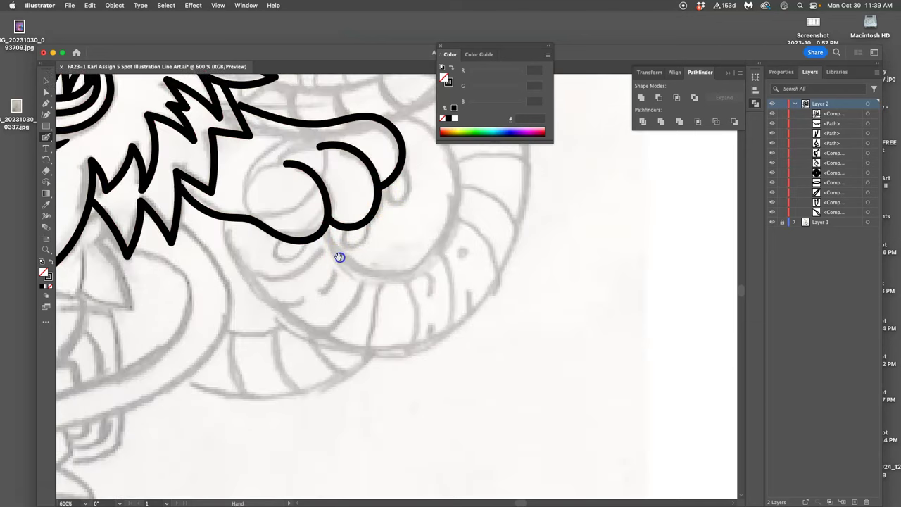
{"action": "left_click", "coordinate": [295, 237], "text": "super"}
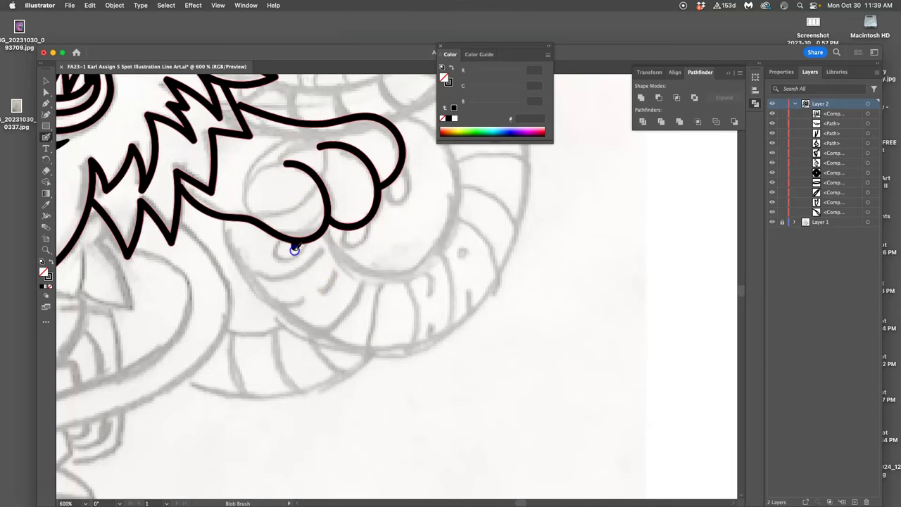
{"action": "left_click_drag", "start_coordinate": [311, 246], "coordinate": [350, 229]}
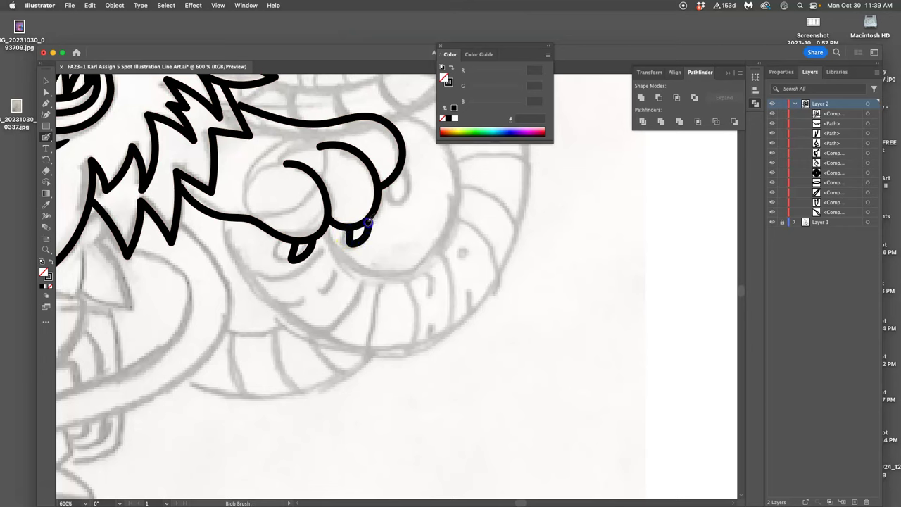
{"action": "mouse_move", "coordinate": [366, 222]}
{"action": "left_mouse_down"}
{"action": "mouse_move", "coordinate": [399, 186]}
{"action": "mouse_move", "coordinate": [390, 183]}
{"action": "left_mouse_up"}
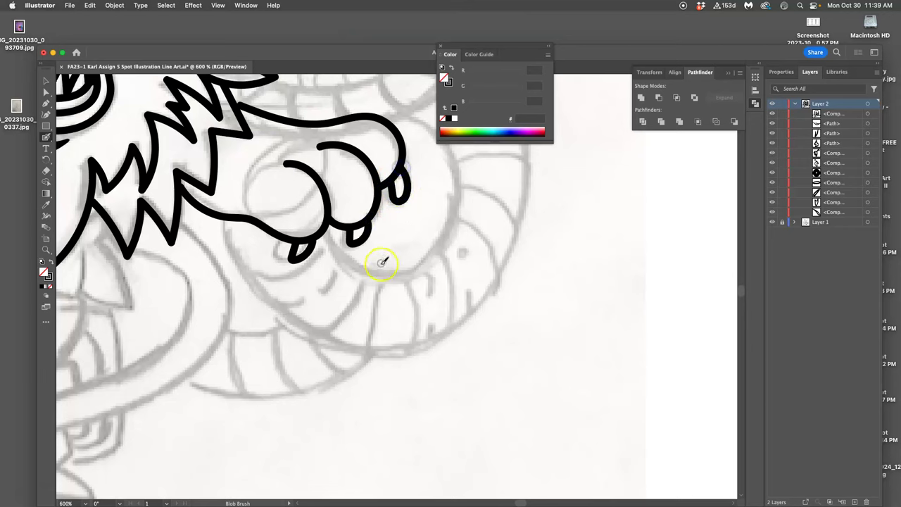
{"action": "key", "text": "space"}
{"action": "key", "text": "super+z"}
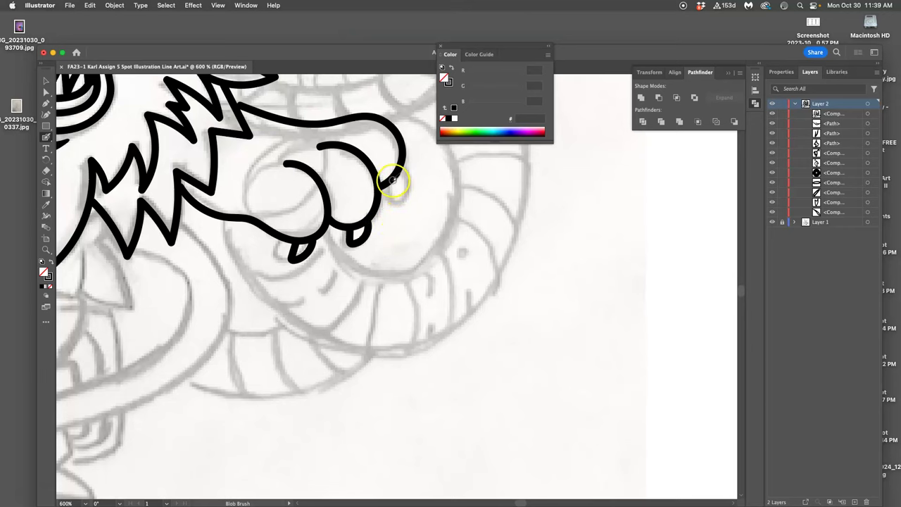
{"action": "left_click", "coordinate": [391, 181]}
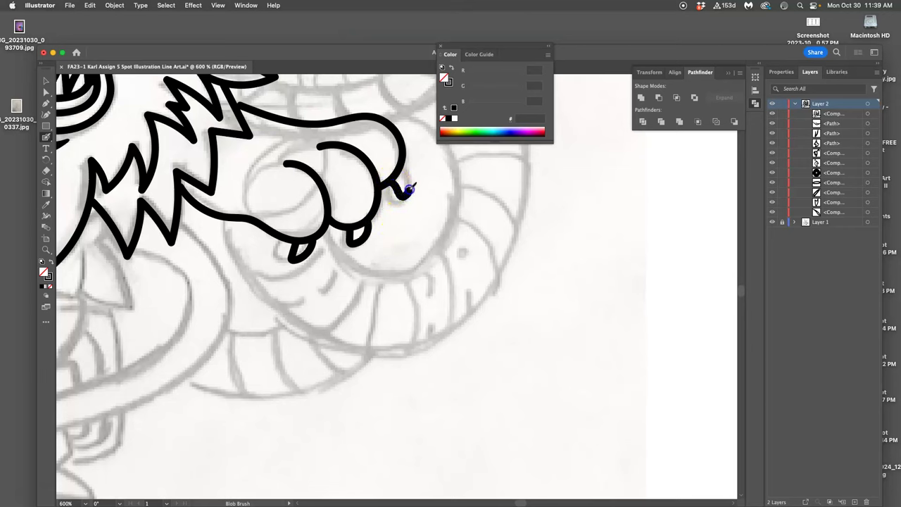
Smooth the junction between the second leg's upper line and the mane with the Pencil tool, then return to the Blob Brush.
{"action": "key", "text": "space"}
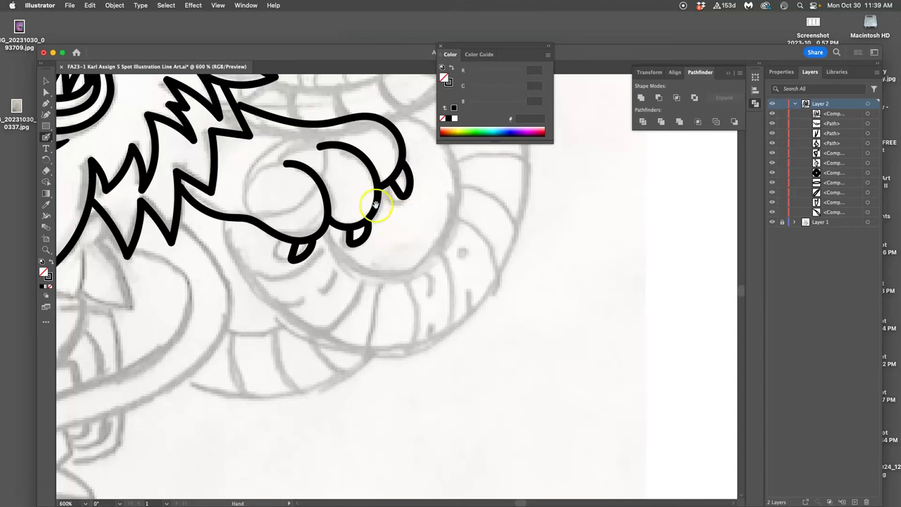
{"action": "left_click_drag", "start_coordinate": [376, 203], "coordinate": [390, 285]}
{"action": "left_click_drag", "start_coordinate": [378, 220], "coordinate": [383, 281]}
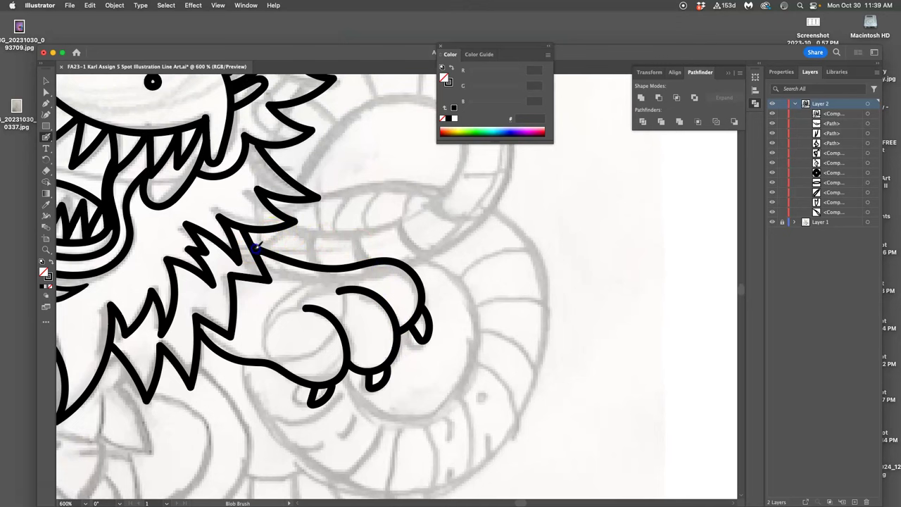
{"action": "left_click", "coordinate": [322, 241]}
{"action": "key", "text": "super+equal"}
{"action": "key", "text": "super+equal"}
{"action": "key", "text": "super+equal"}
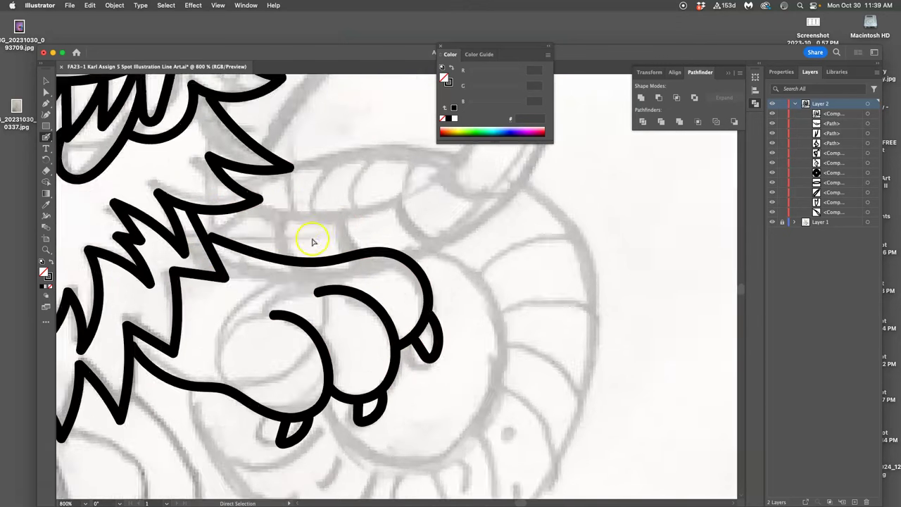
{"action": "left_click", "coordinate": [308, 241]}
{"action": "key", "text": "space"}
{"action": "mouse_move", "coordinate": [142, 168]}
{"action": "left_mouse_down"}
{"action": "mouse_move", "coordinate": [471, 296]}
{"action": "mouse_move", "coordinate": [415, 264]}
{"action": "left_mouse_up"}
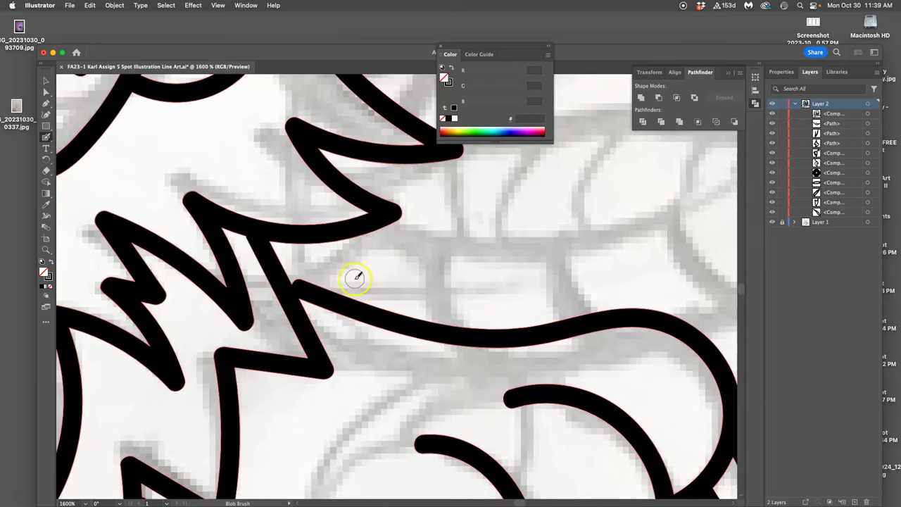
{"action": "key", "text": "a"}
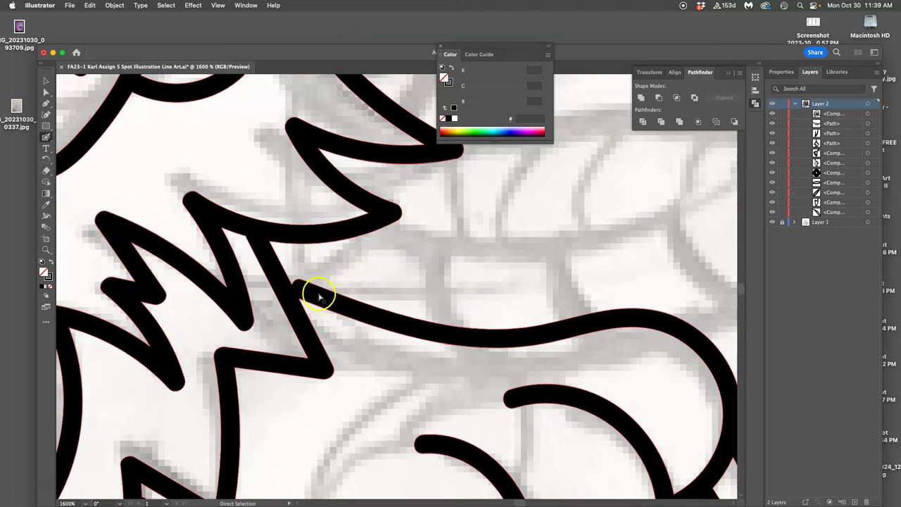
{"action": "key", "text": "super+a"}
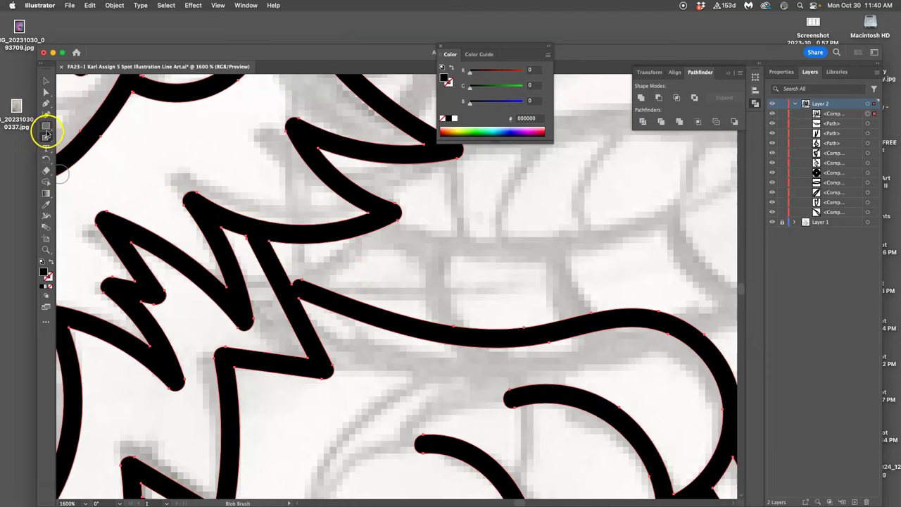
{"action": "left_click", "coordinate": [46, 138]}
{"action": "left_click", "coordinate": [83, 160]}
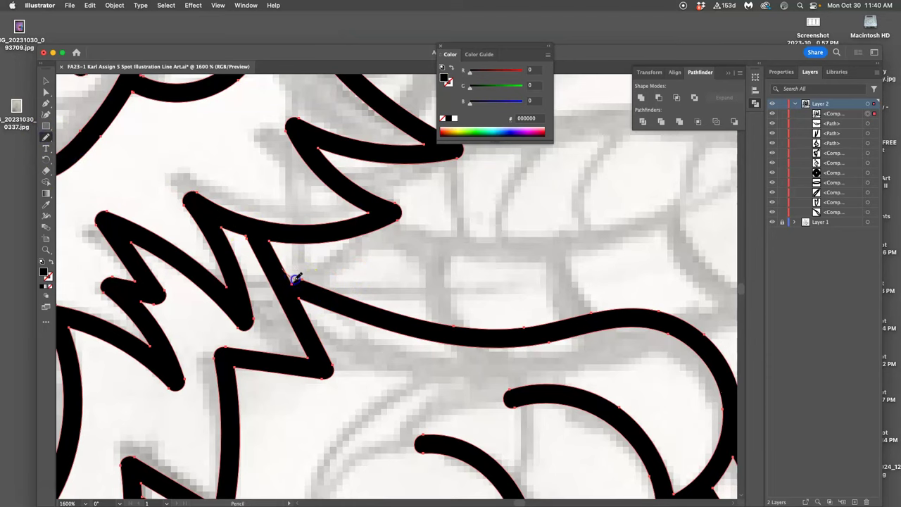
{"action": "left_click_drag", "start_coordinate": [305, 283], "coordinate": [315, 285]}
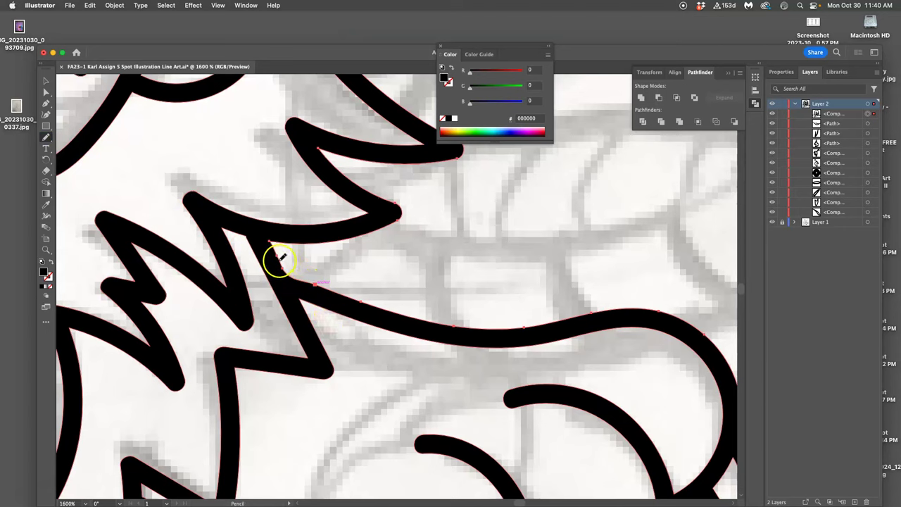
{"action": "left_click_drag", "start_coordinate": [276, 254], "coordinate": [318, 287]}
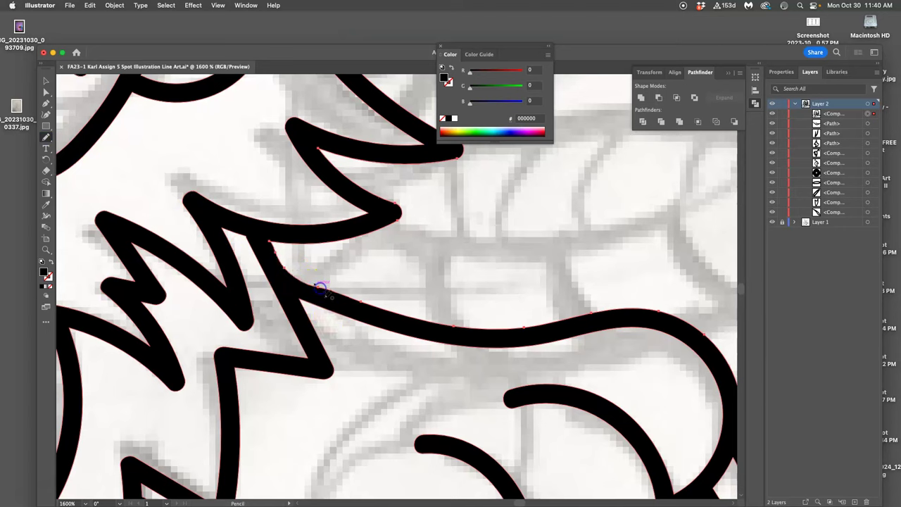
{"action": "left_click_drag", "start_coordinate": [272, 248], "coordinate": [274, 249]}
{"action": "left_click_drag", "start_coordinate": [329, 288], "coordinate": [338, 291]}
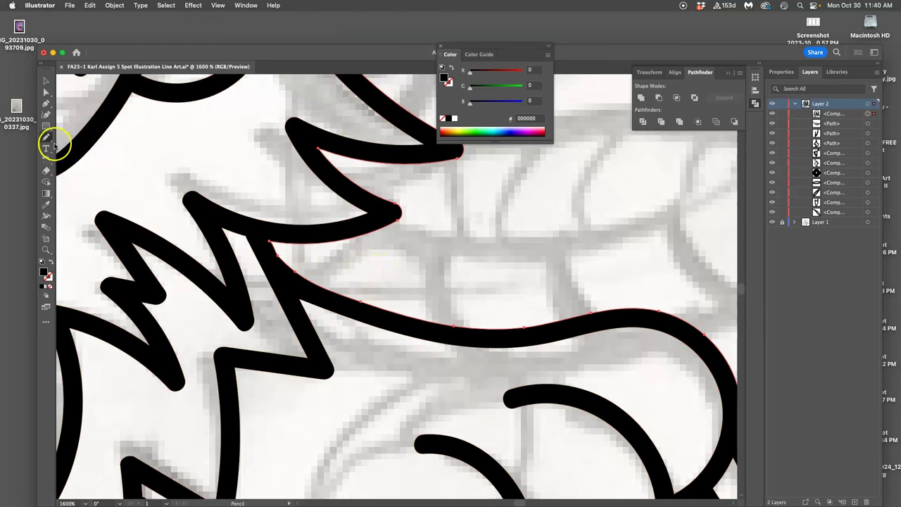
{"action": "left_click_drag", "start_coordinate": [46, 140], "coordinate": [81, 151]}
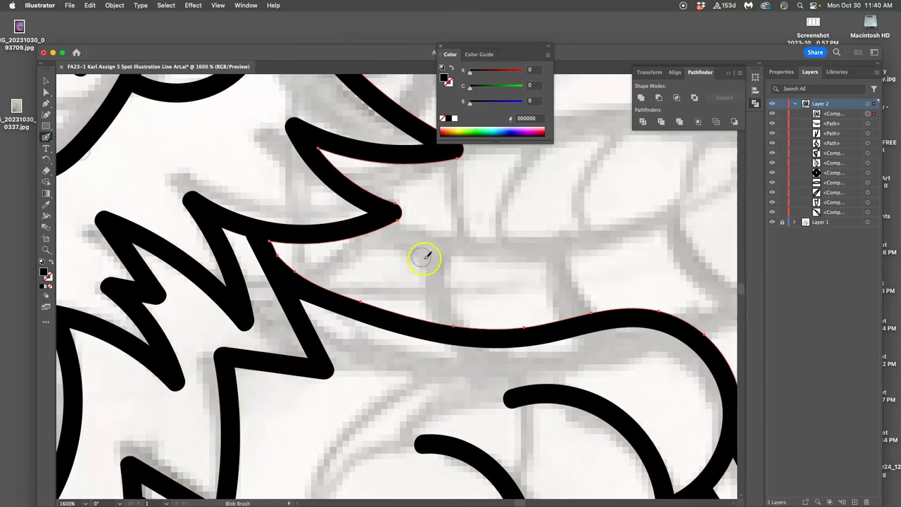
Hide the sketch on Layer 1 and deselect the line art to check the inked creature alone.
{"action": "scroll", "coordinate": [422, 257], "scroll_direction": "down", "scroll_amount": 10}
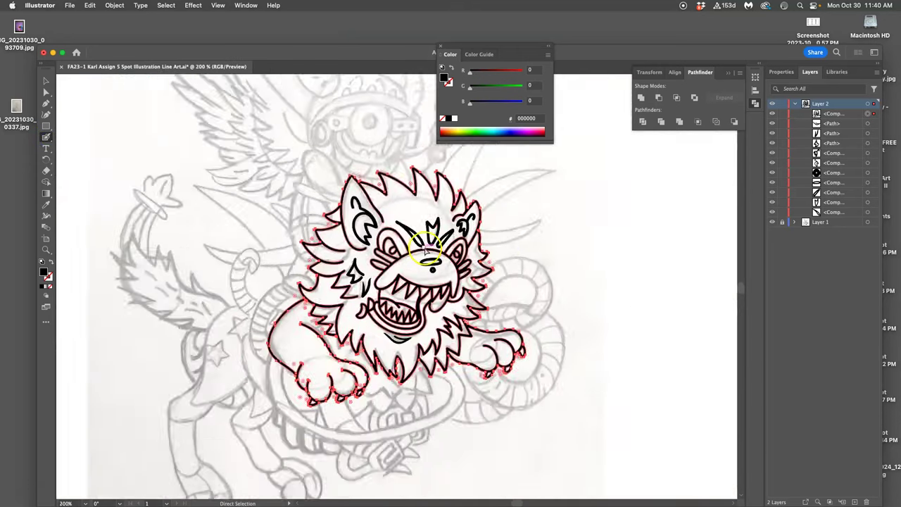
{"action": "left_click", "coordinate": [772, 222]}
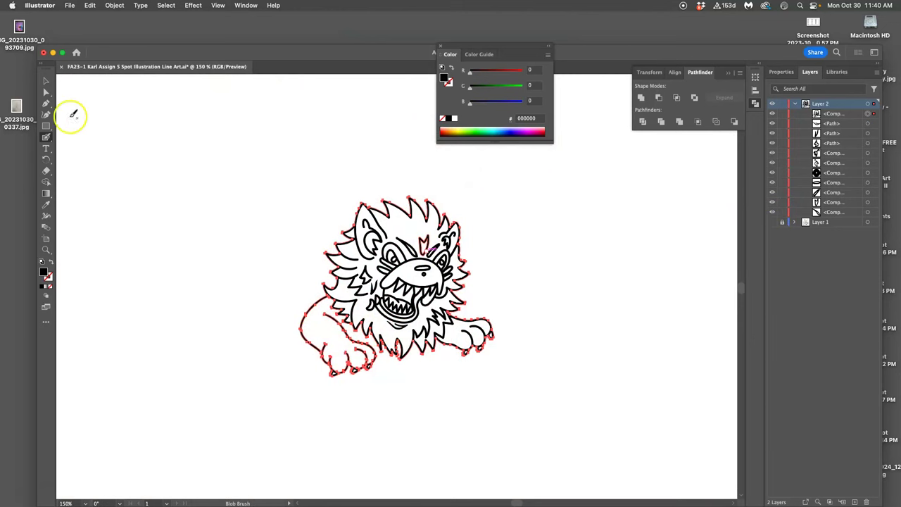
{"action": "left_click", "coordinate": [47, 91]}
{"action": "left_click", "coordinate": [274, 192]}
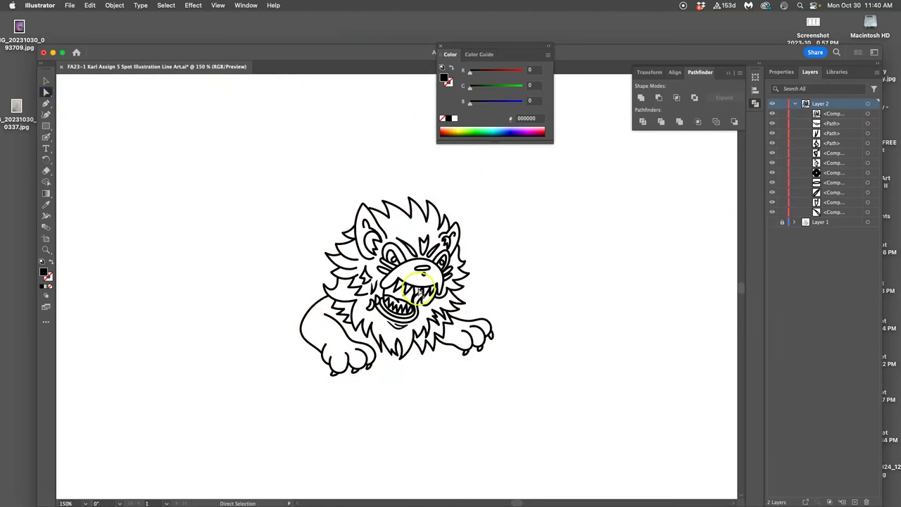
{"action": "left_click", "coordinate": [381, 346]}
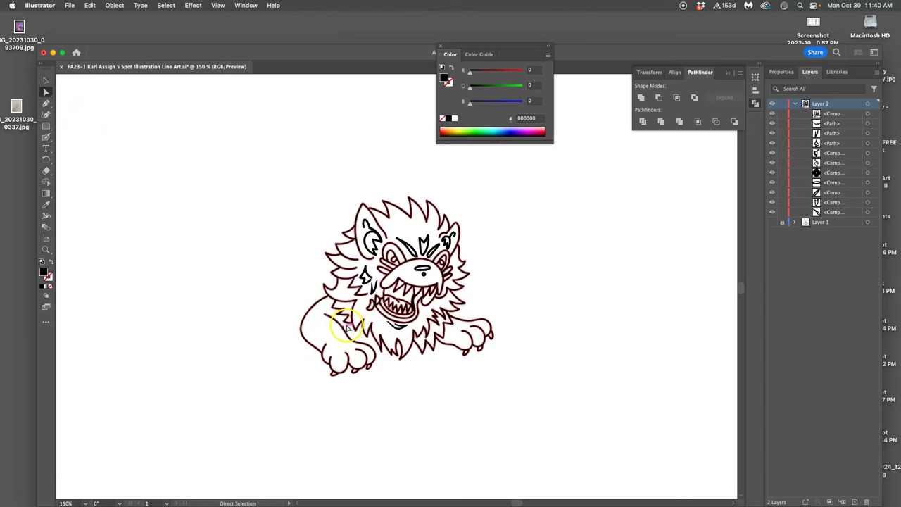
Connect the lowest fur tuft beneath the mane to the large front leg's upper line with a short Blob Brush stroke.
{"action": "key", "text": "v"}
{"action": "left_click", "coordinate": [359, 320]}
{"action": "key", "text": "super+equal"}
{"action": "key", "text": "super+equal"}
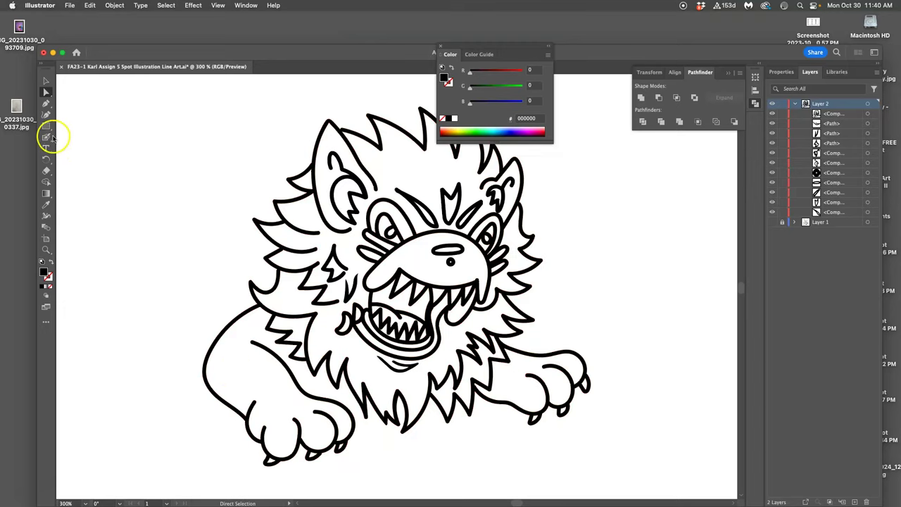
{"action": "left_click", "coordinate": [47, 136]}
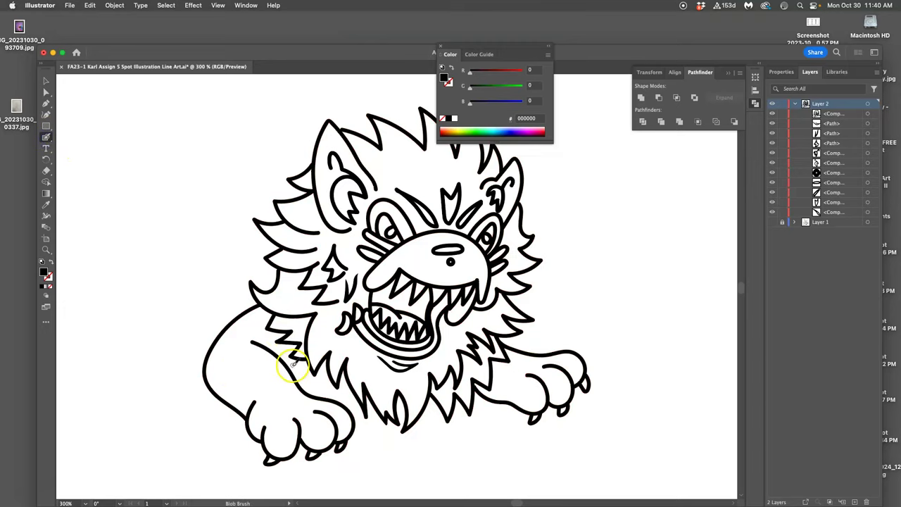
{"action": "left_click_drag", "start_coordinate": [287, 361], "coordinate": [291, 367]}
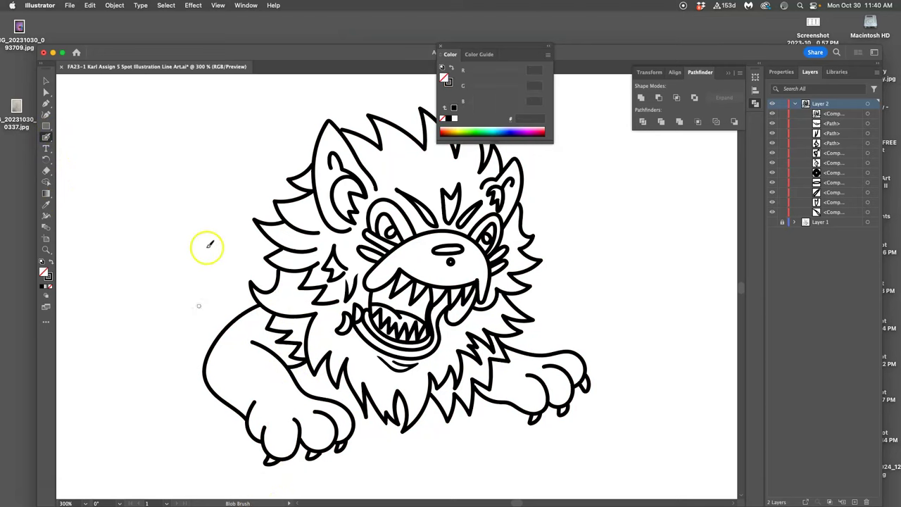
Save the document and show the sketch on Layer 1 again with the whole creature in view.
{"action": "key", "text": "a"}
{"action": "key", "text": "ctrl+a"}
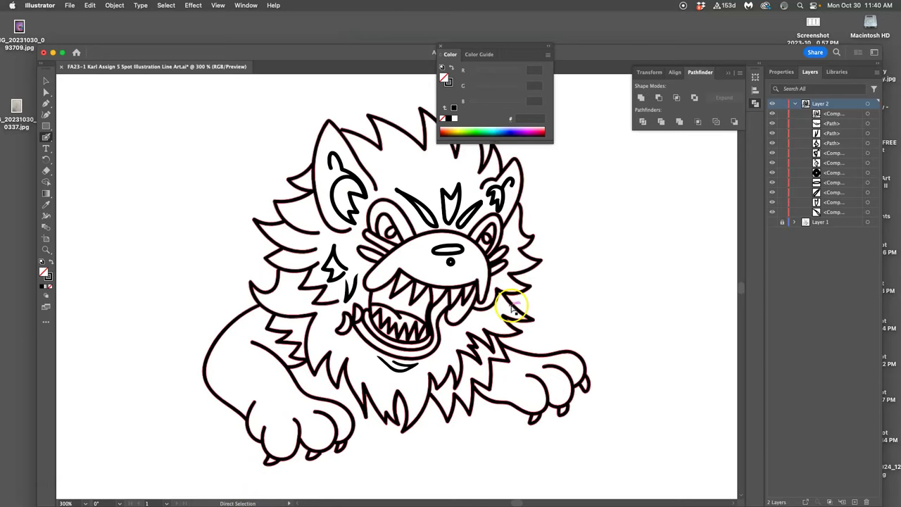
{"action": "key", "text": "super+minus"}
{"action": "key", "text": "super+minus"}
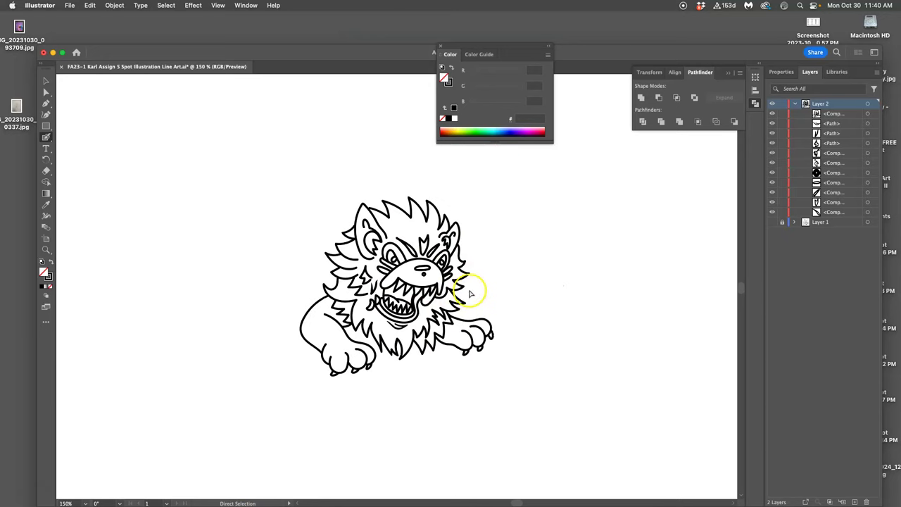
{"action": "key", "text": "shift+b"}
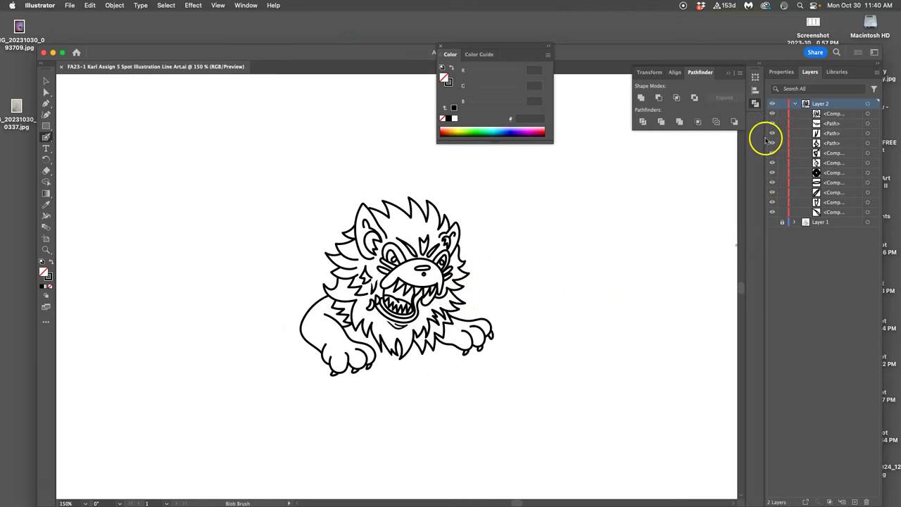
{"action": "left_click", "coordinate": [773, 222]}
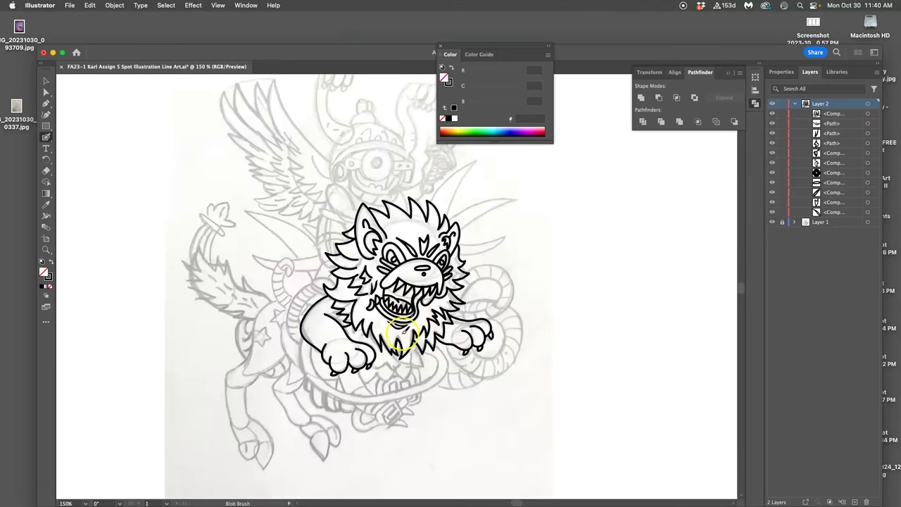
Ink the outer and inner edges of the curled horn shape behind the large front leg with the Blob Brush.
{"action": "key", "text": "super+a"}
{"action": "key", "text": "super+plus"}
{"action": "key", "text": "super+plus"}
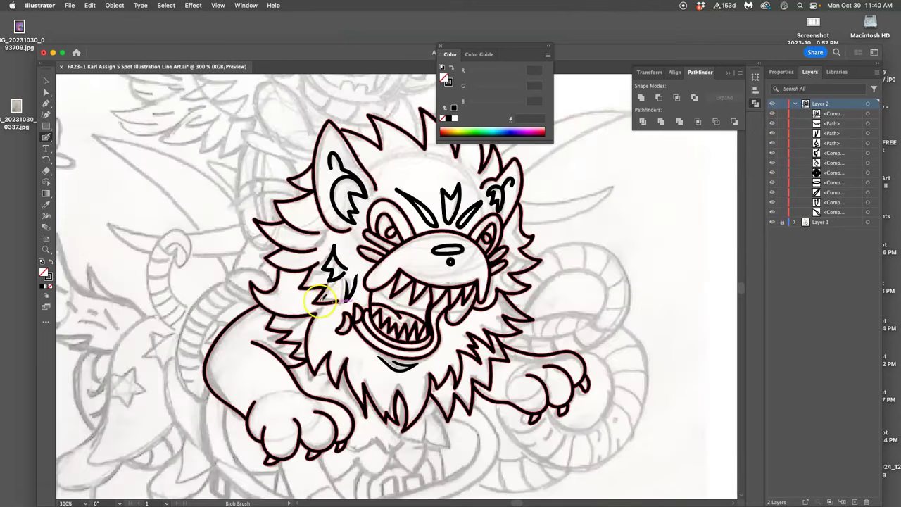
{"action": "left_click_drag", "start_coordinate": [300, 310], "coordinate": [355, 389]}
{"action": "mouse_move", "coordinate": [355, 297]}
{"action": "left_mouse_down"}
{"action": "mouse_move", "coordinate": [336, 373]}
{"action": "mouse_move", "coordinate": [424, 155]}
{"action": "left_mouse_up"}
{"action": "left_click_drag", "start_coordinate": [365, 259], "coordinate": [365, 153]}
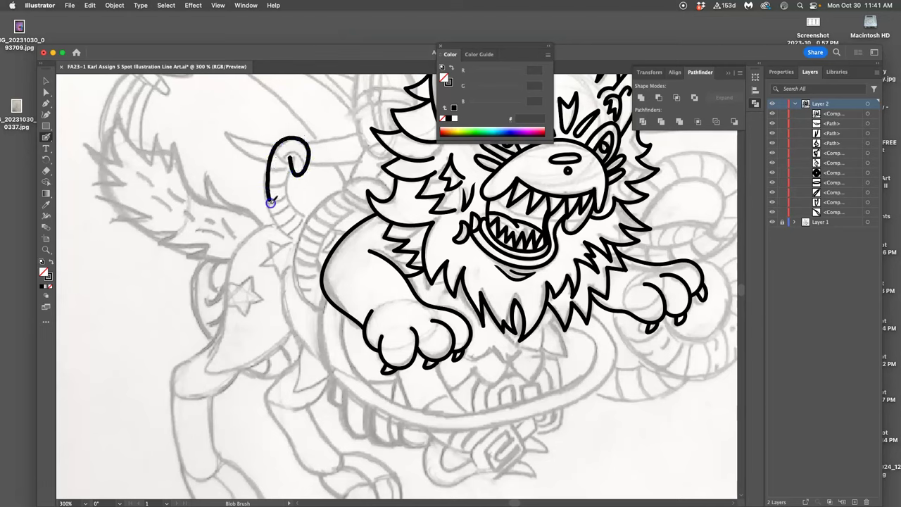
{"action": "left_click_drag", "start_coordinate": [297, 240], "coordinate": [298, 241]}
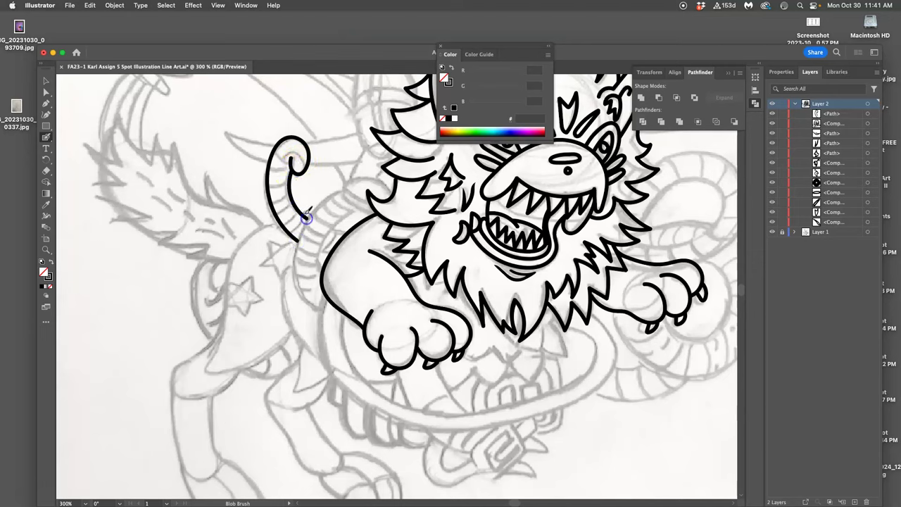
{"action": "left_click_drag", "start_coordinate": [306, 218], "coordinate": [307, 219]}
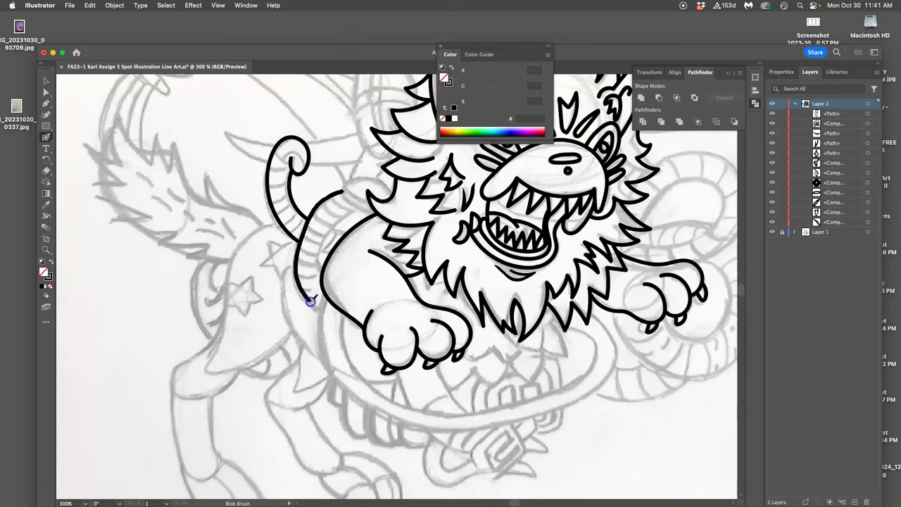
Ink the curved band between the curled horn and the large front leg, adding short cross-lines between its inner edge and the leg.
{"action": "left_click_drag", "start_coordinate": [342, 201], "coordinate": [362, 205]}
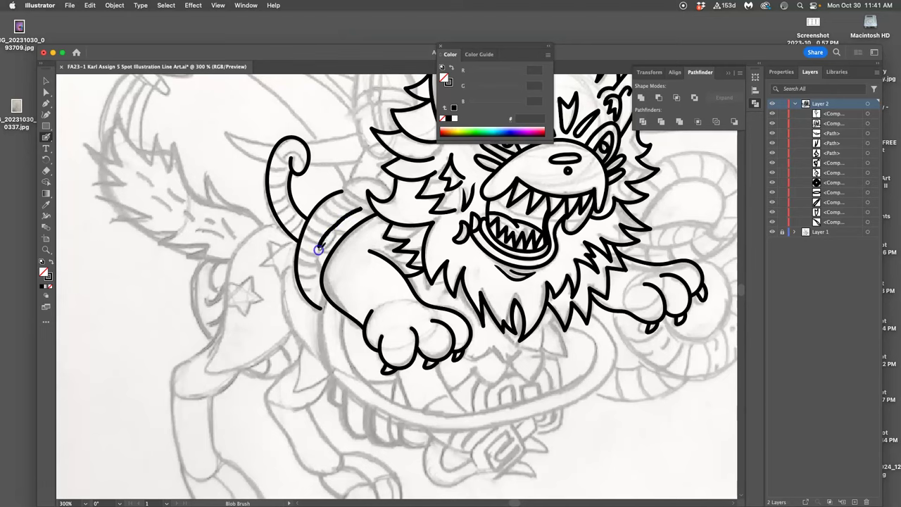
{"action": "left_click_drag", "start_coordinate": [320, 270], "coordinate": [322, 271]}
{"action": "left_click_drag", "start_coordinate": [371, 207], "coordinate": [350, 234]}
{"action": "mouse_move", "coordinate": [362, 217]}
{"action": "left_mouse_down"}
{"action": "mouse_move", "coordinate": [352, 241]}
{"action": "mouse_move", "coordinate": [329, 252]}
{"action": "left_mouse_up"}
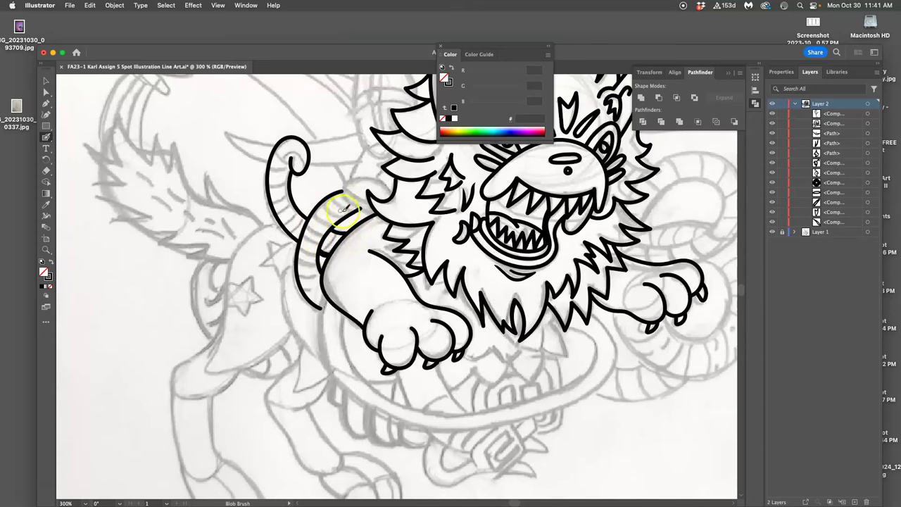